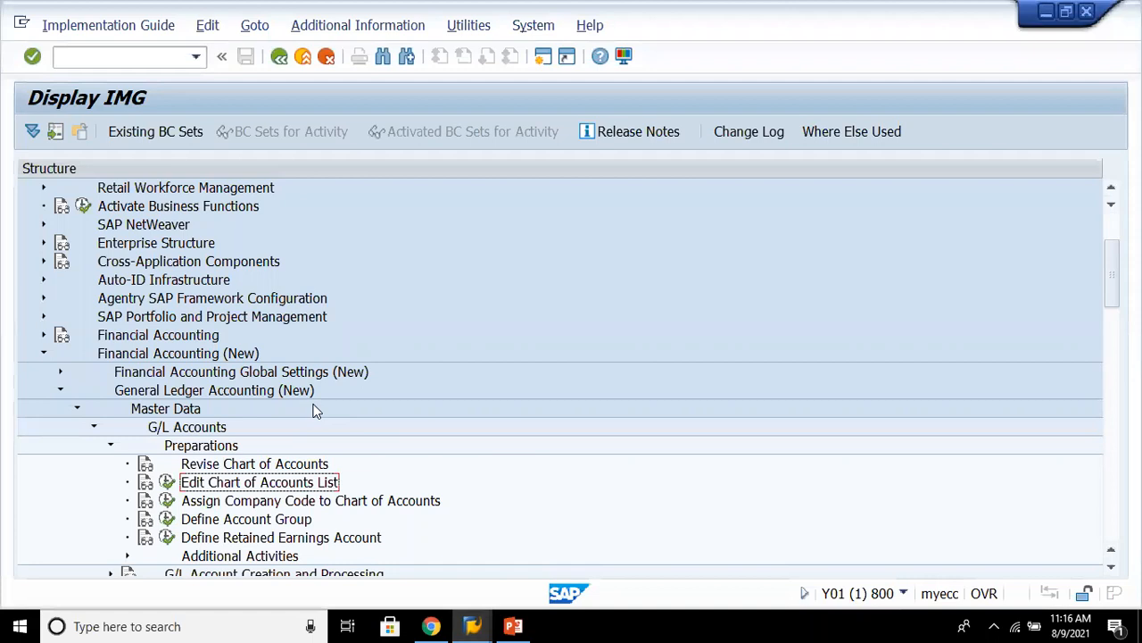
- Show the IMG activity keys next to the implementation guide structure
{"action": "left_click", "coordinate": [346, 25]}
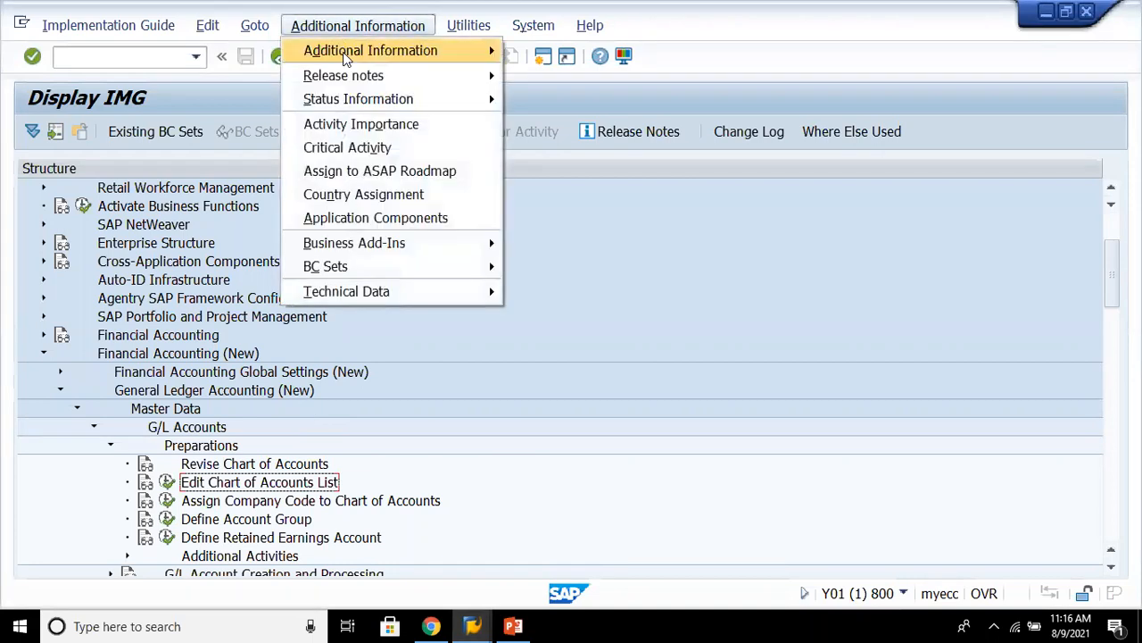
{"action": "mouse_move", "coordinate": [349, 50]}
{"action": "mouse_move", "coordinate": [589, 74]}
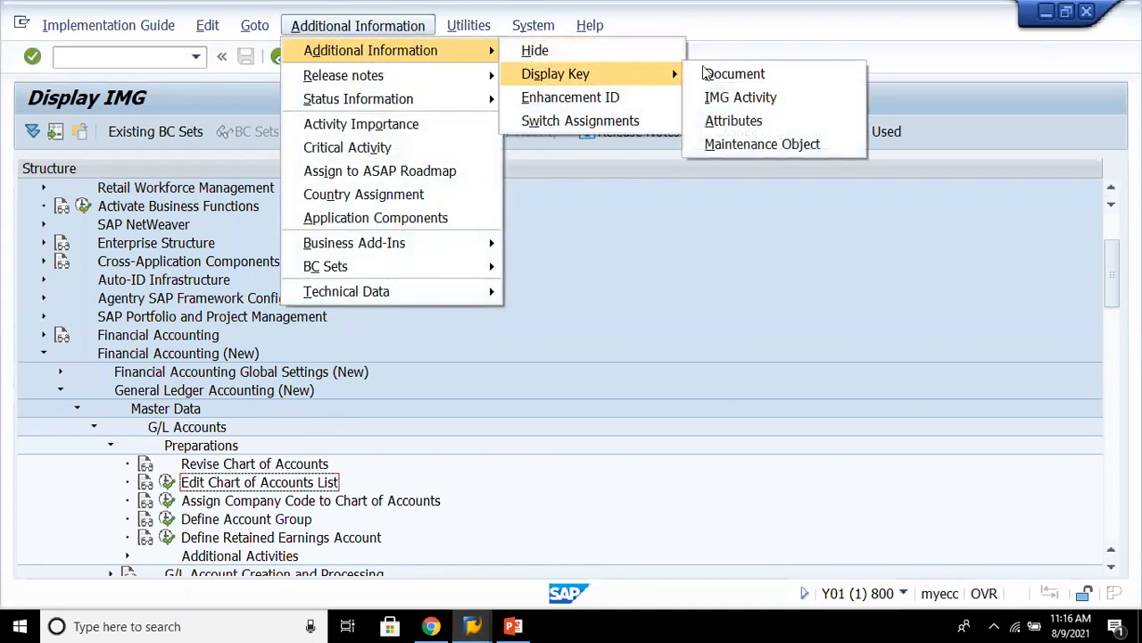
{"action": "left_click", "coordinate": [748, 97]}
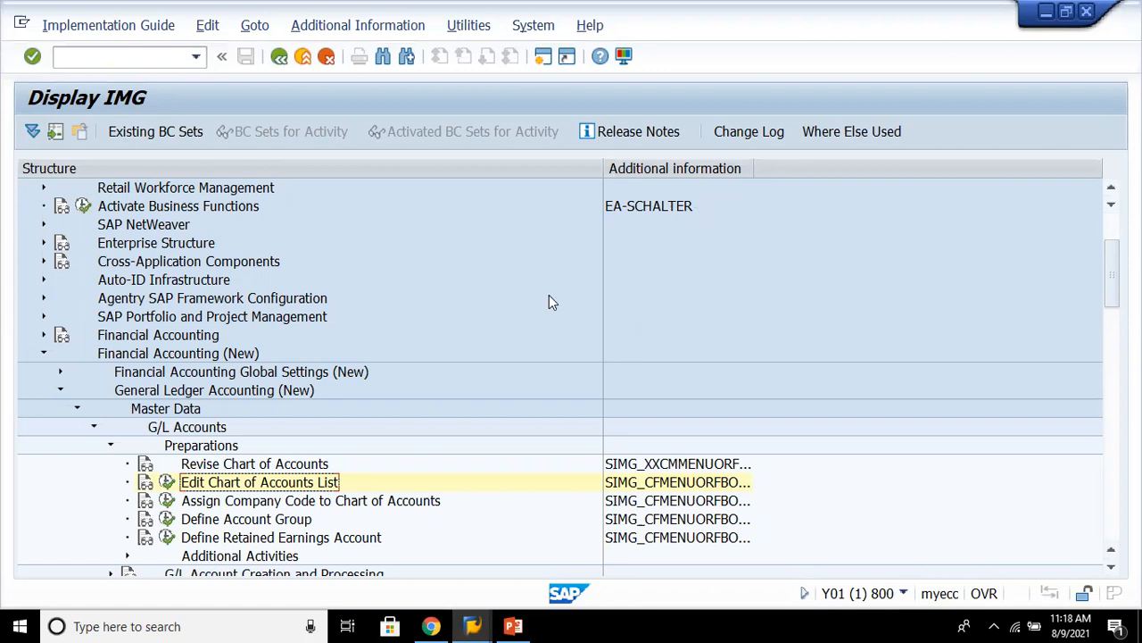
- Open the Edit Chart of Accounts List activity under G/L Accounts preparations
{"action": "left_click", "coordinate": [207, 431]}
{"action": "left_click", "coordinate": [208, 448]}
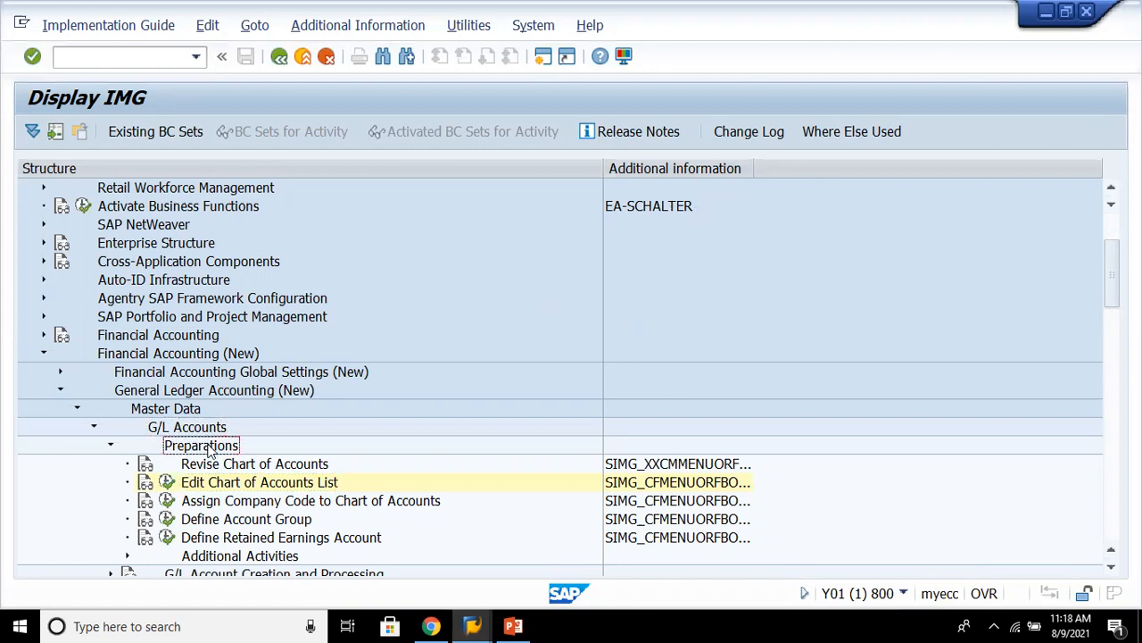
{"action": "left_click", "coordinate": [219, 490]}
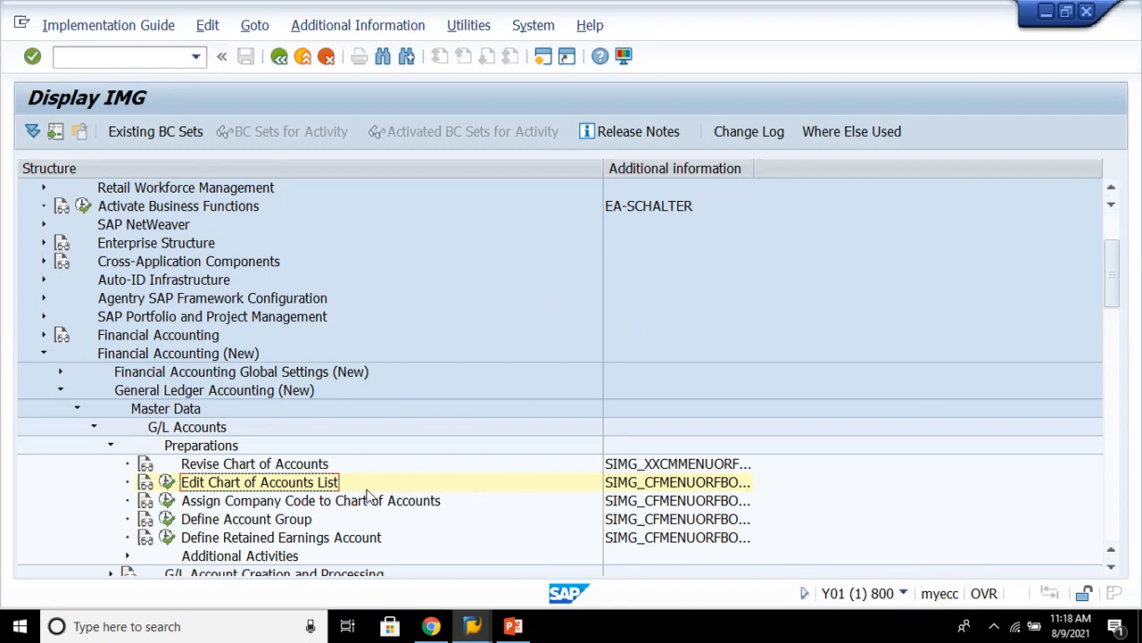
{"action": "left_click", "coordinate": [167, 482]}
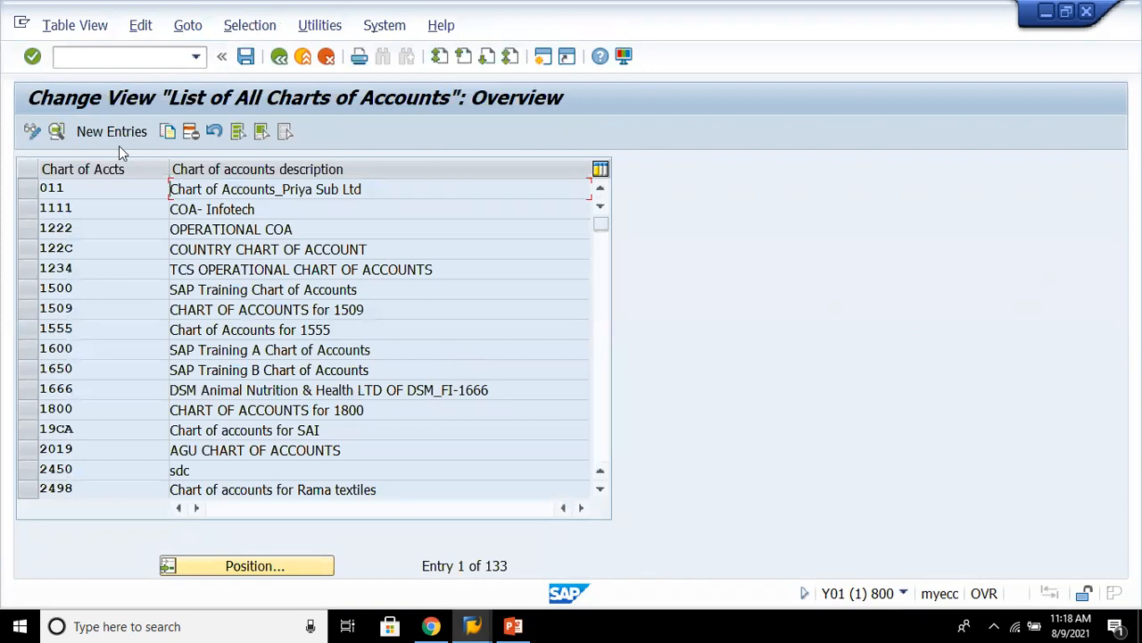
- Create a new chart of accounts entry with the key 8888
{"action": "left_click", "coordinate": [128, 136]}
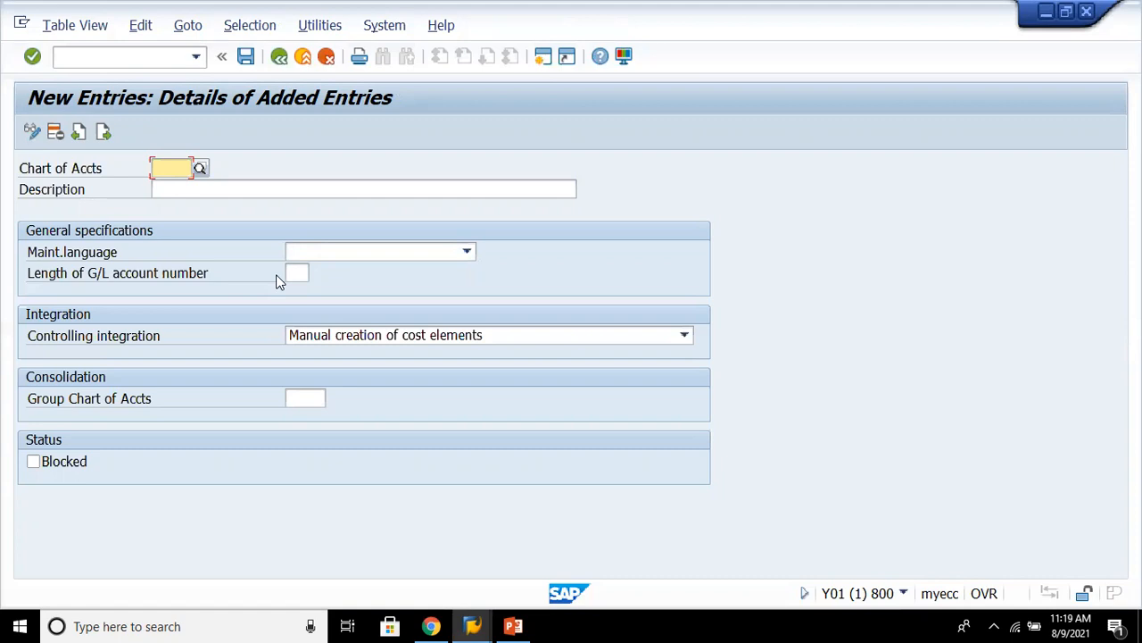
{"action": "type", "text": "8888"}
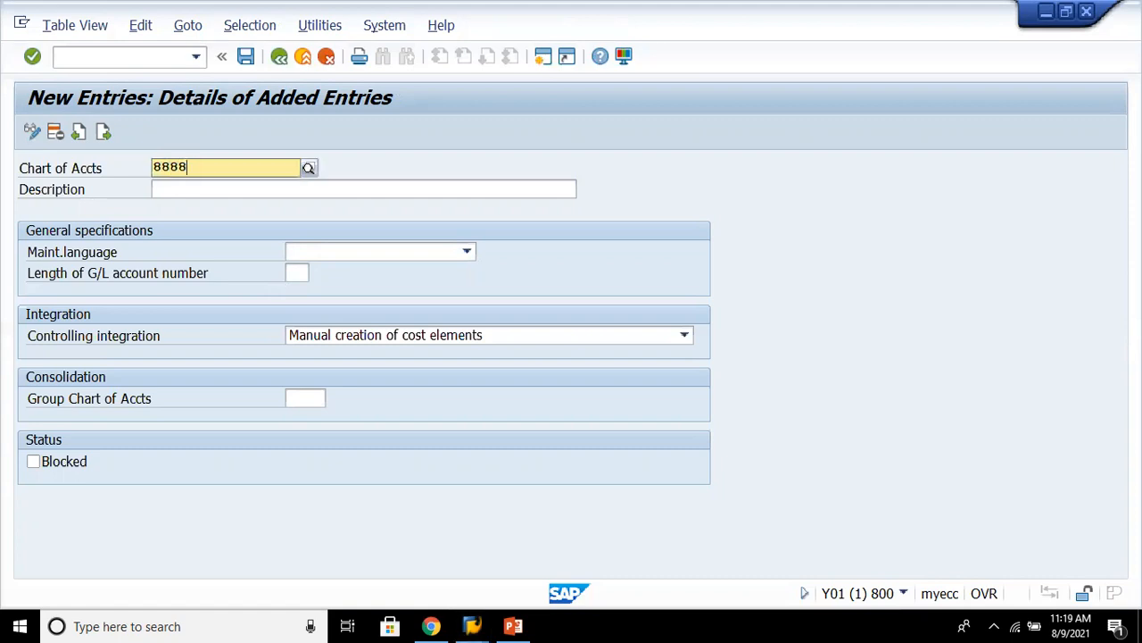
{"action": "key", "text": "Tab"}
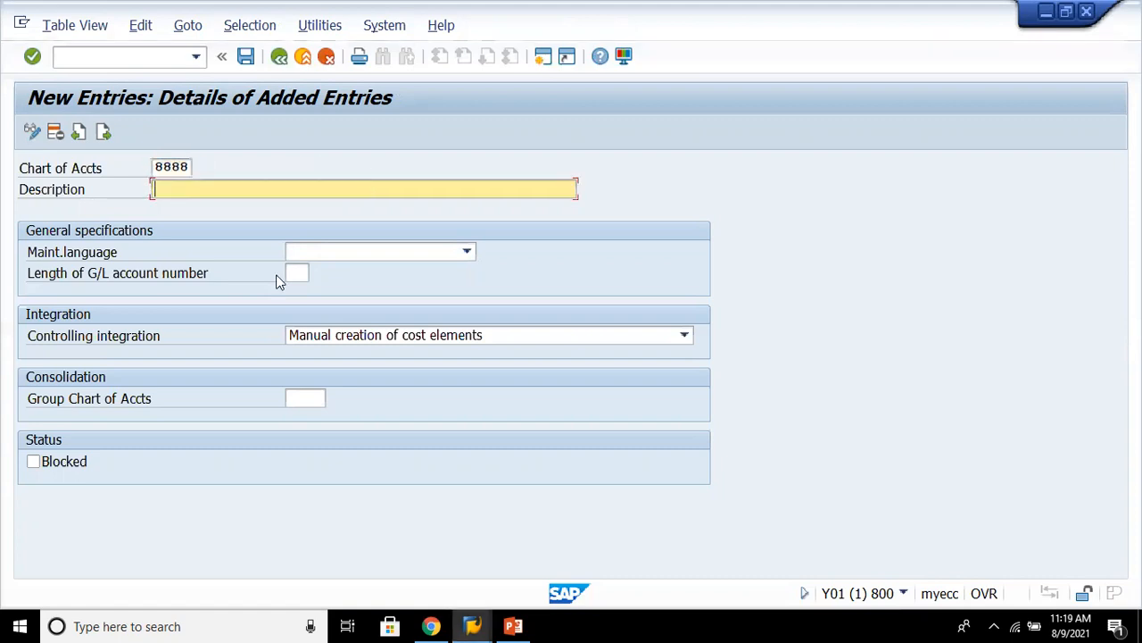
- Enter the description "Operative COA - Brand New Company" for the new chart of accounts
{"action": "type", "text": "Operativ eCOA -"}
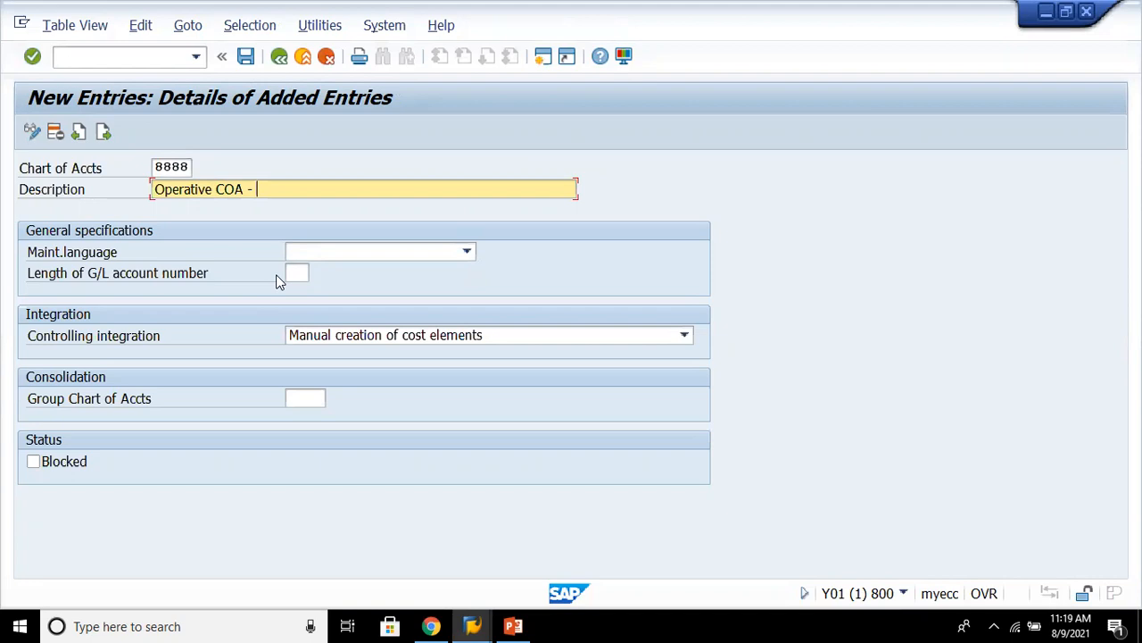
{"action": "type", "text": "Brand New Company"}
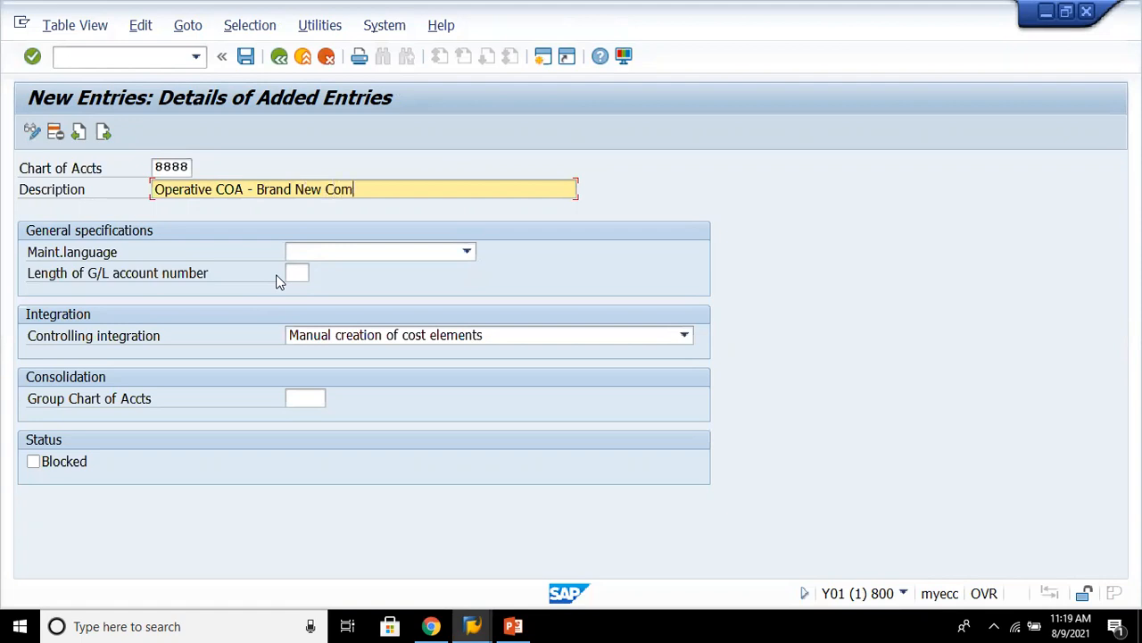
- Set the maintenance language to English and the G/L account number length to 6
{"action": "key", "text": "Tab"}
{"action": "type", "text": "E"}
{"action": "key", "text": "Tab"}
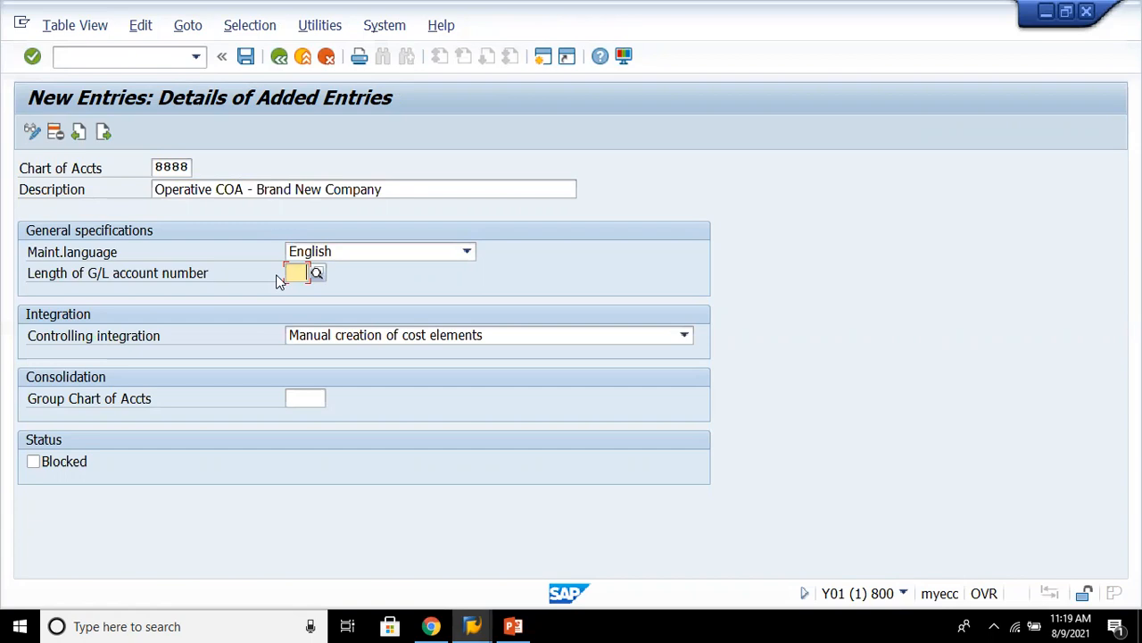
{"action": "type", "text": "6"}
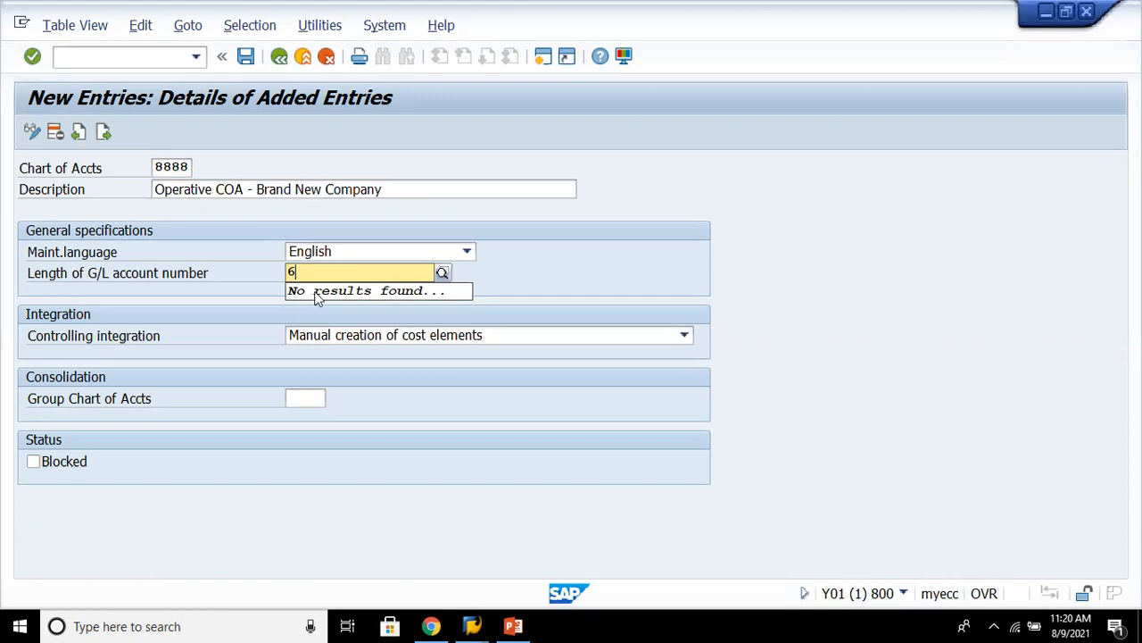
{"action": "left_click", "coordinate": [314, 318]}
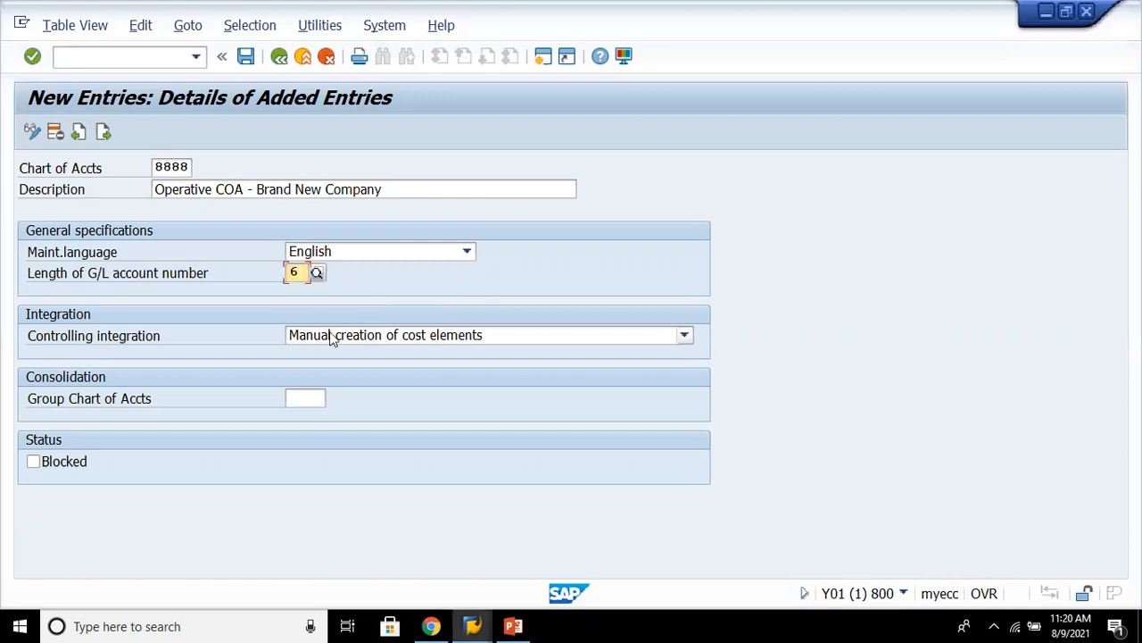
- Keep controlling integration as manual creation of cost elements and confirm the entry
{"action": "left_click", "coordinate": [331, 336]}
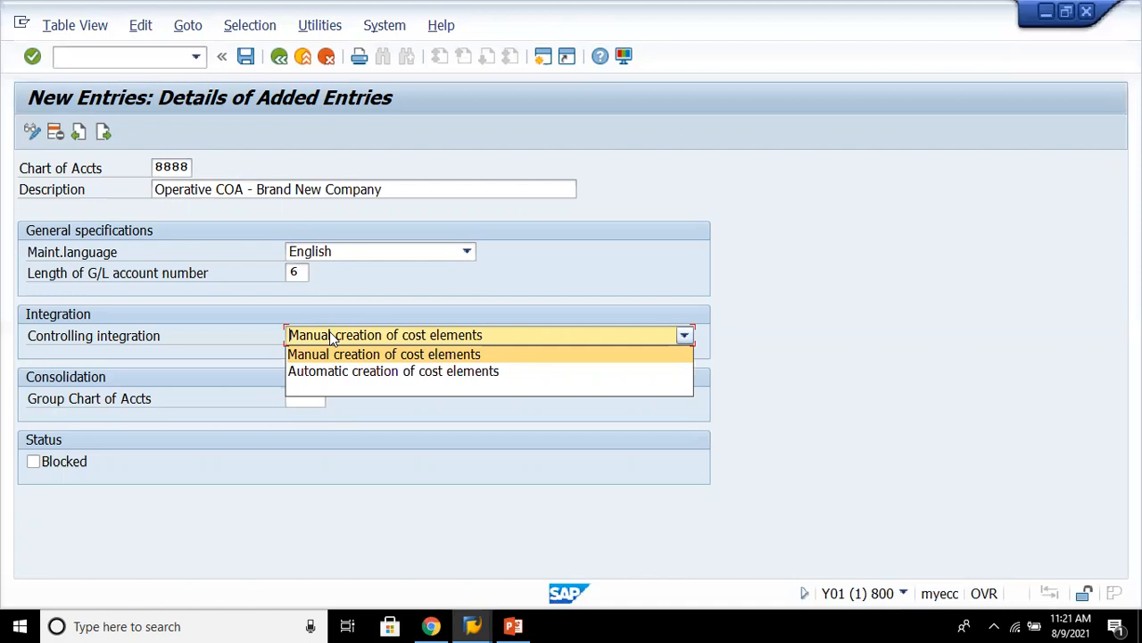
{"action": "left_click", "coordinate": [331, 357]}
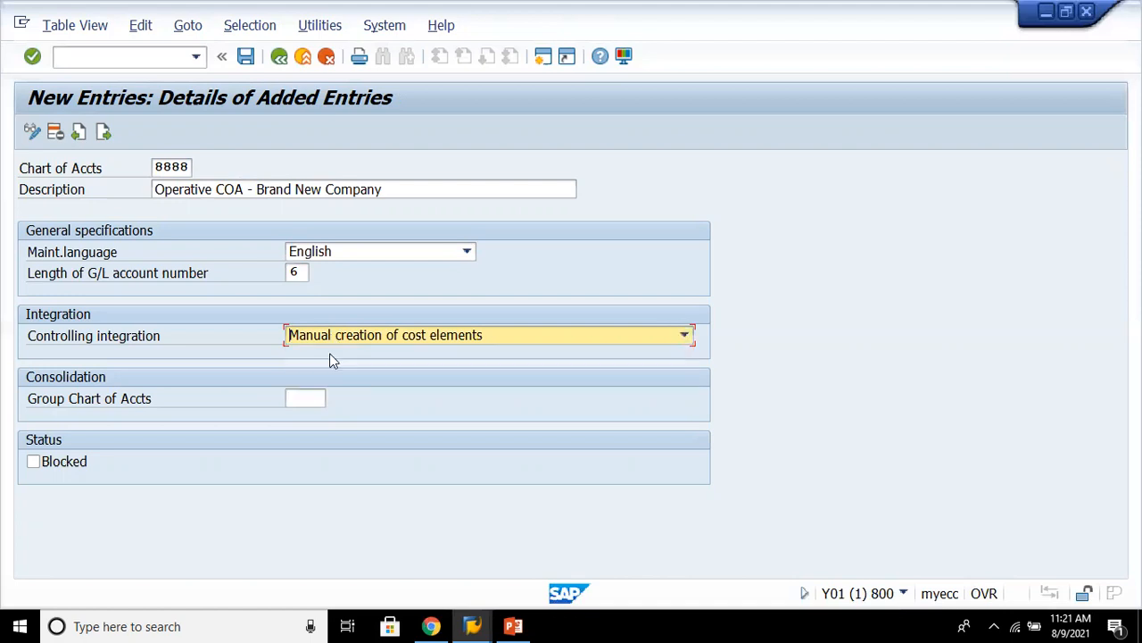
{"action": "left_click", "coordinate": [322, 398]}
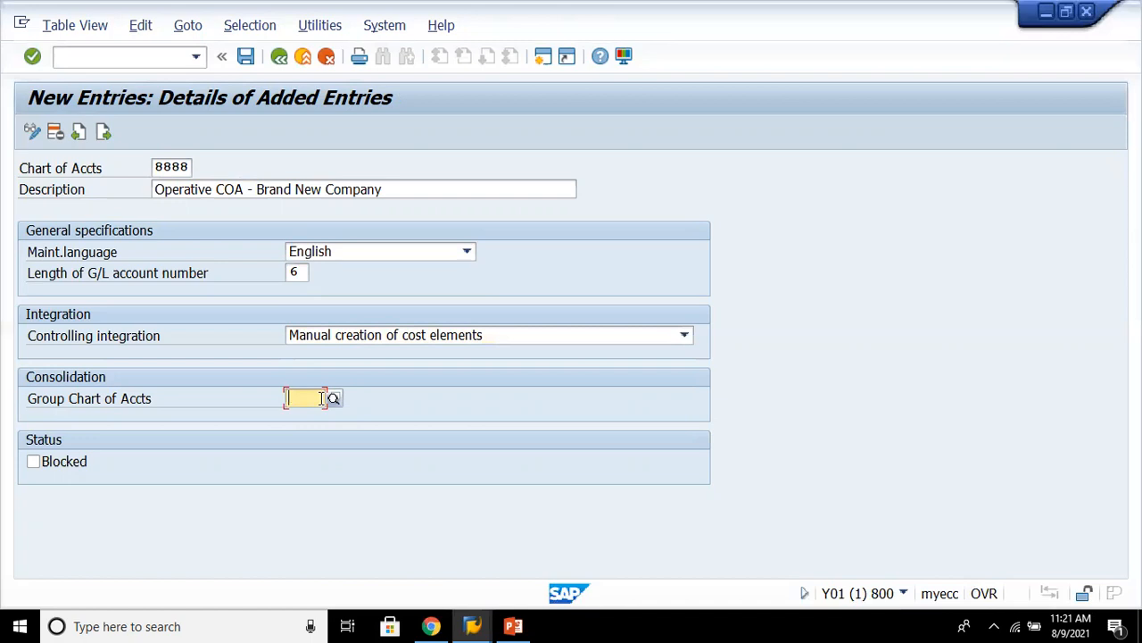
{"action": "key", "text": "Return"}
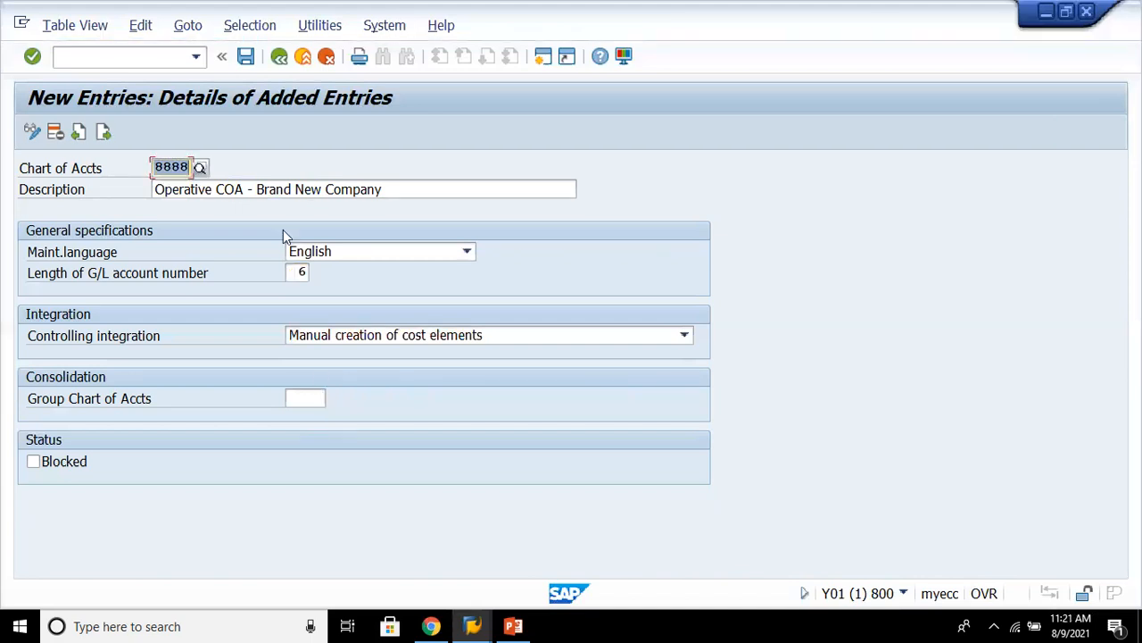
- Save the new chart of accounts, choosing the existing customizing request
{"action": "left_click", "coordinate": [246, 57]}
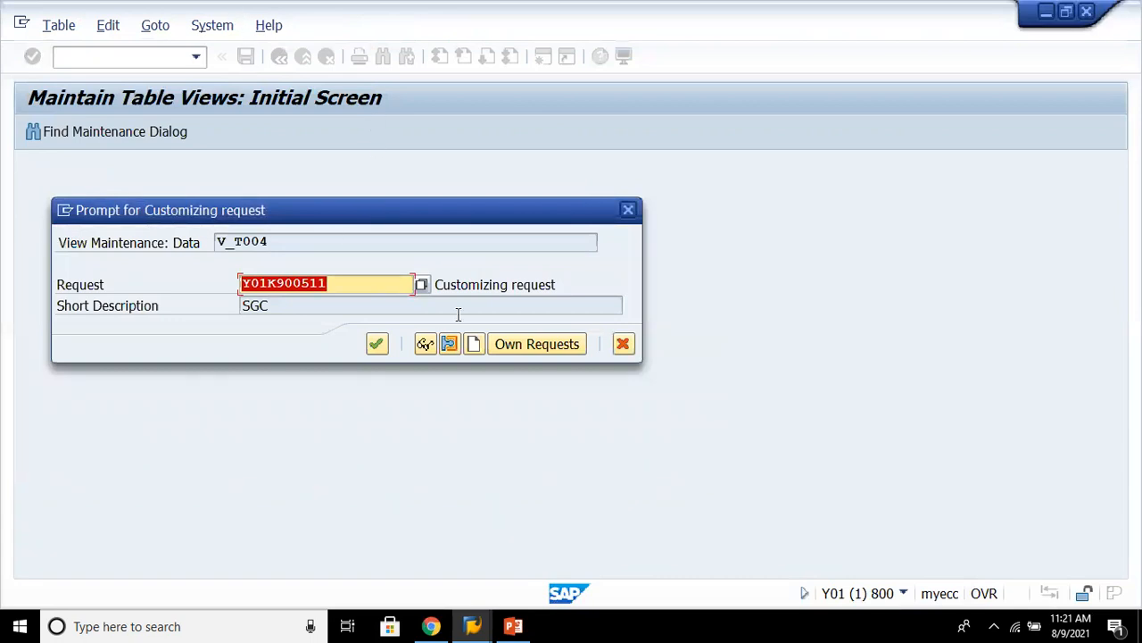
{"action": "left_click", "coordinate": [422, 284]}
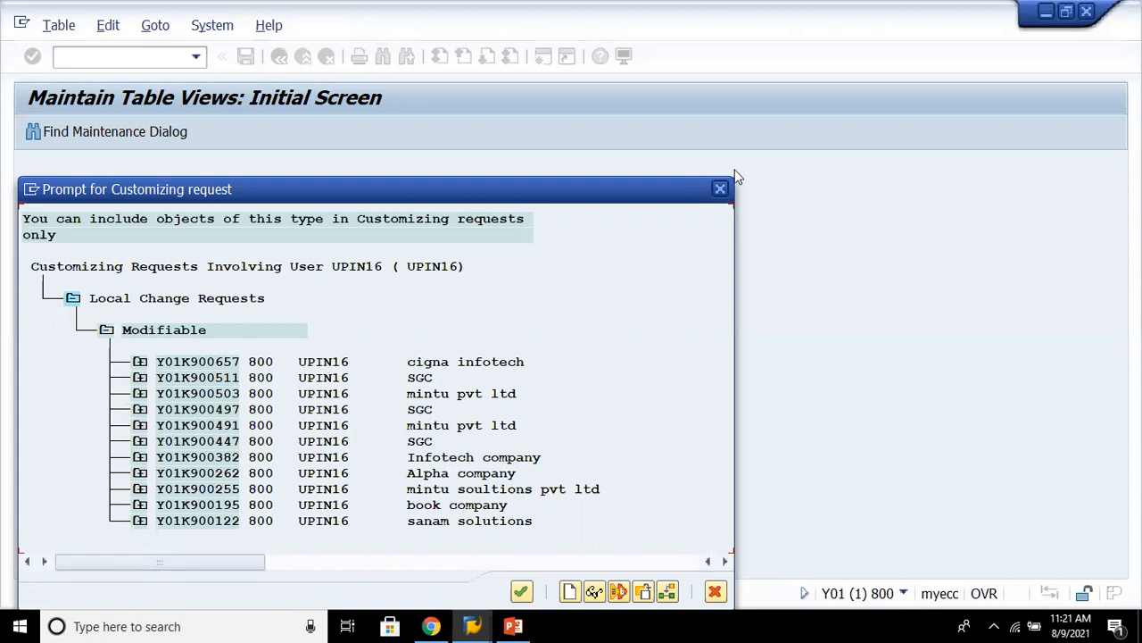
{"action": "left_click", "coordinate": [718, 192]}
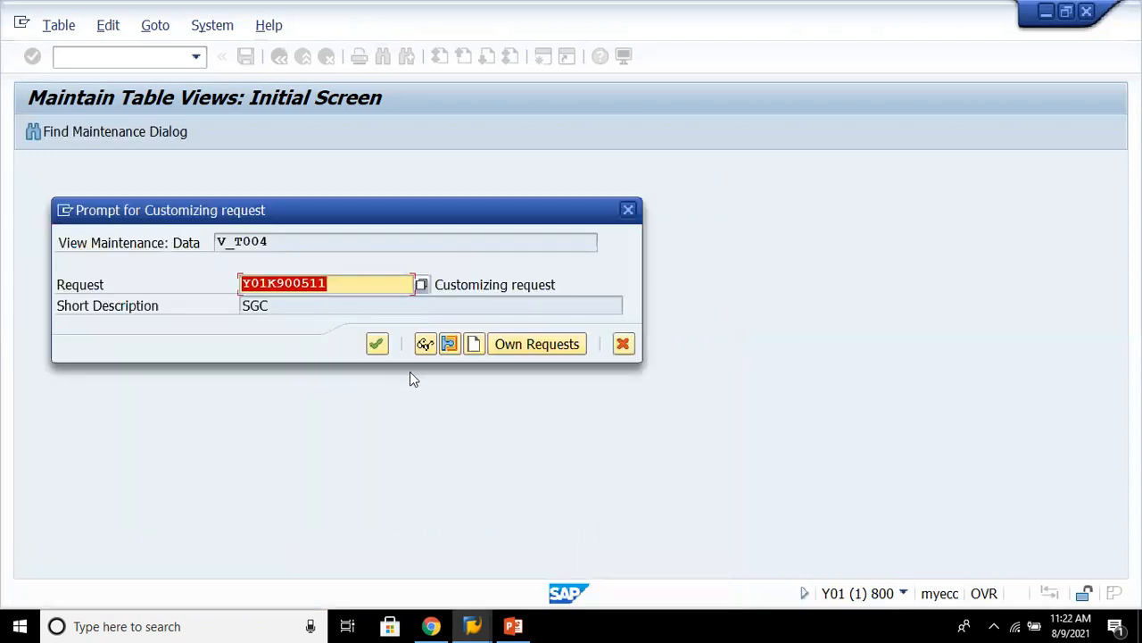
{"action": "left_click", "coordinate": [377, 345]}
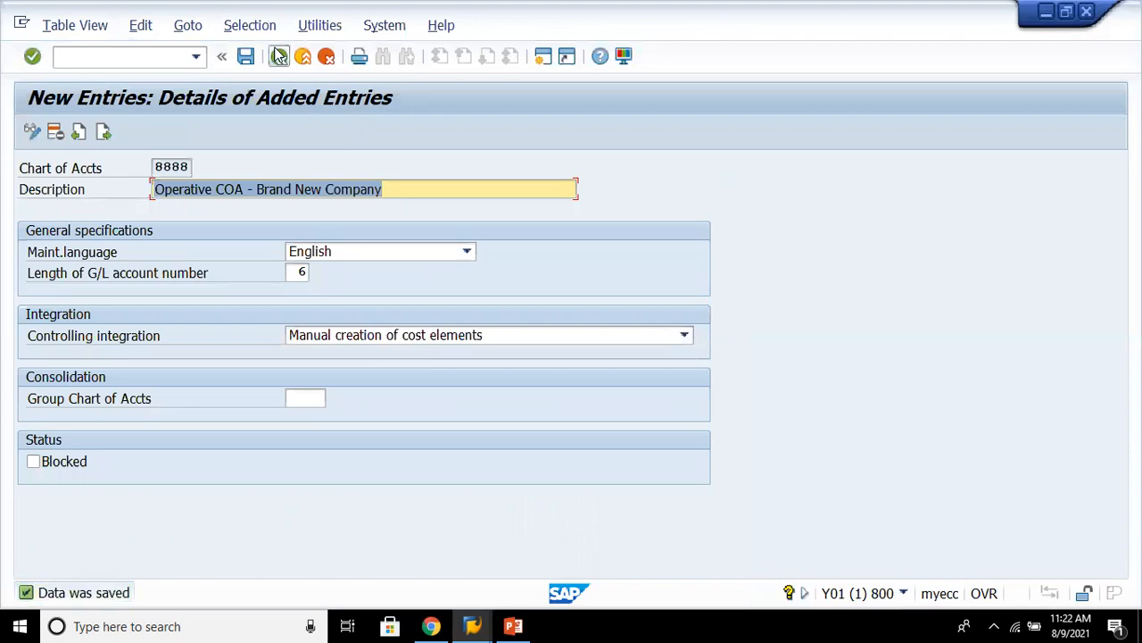
- Return to the IMG and open the Assign Company Code to Chart of Accounts activity
{"action": "left_click", "coordinate": [279, 55]}
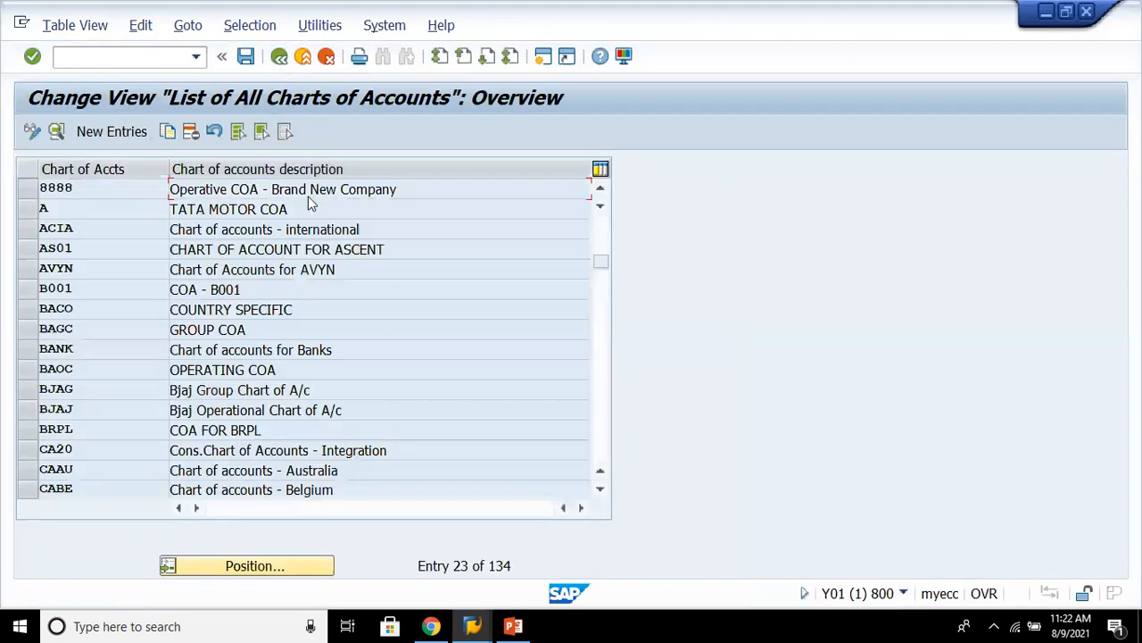
{"action": "left_click", "coordinate": [284, 62]}
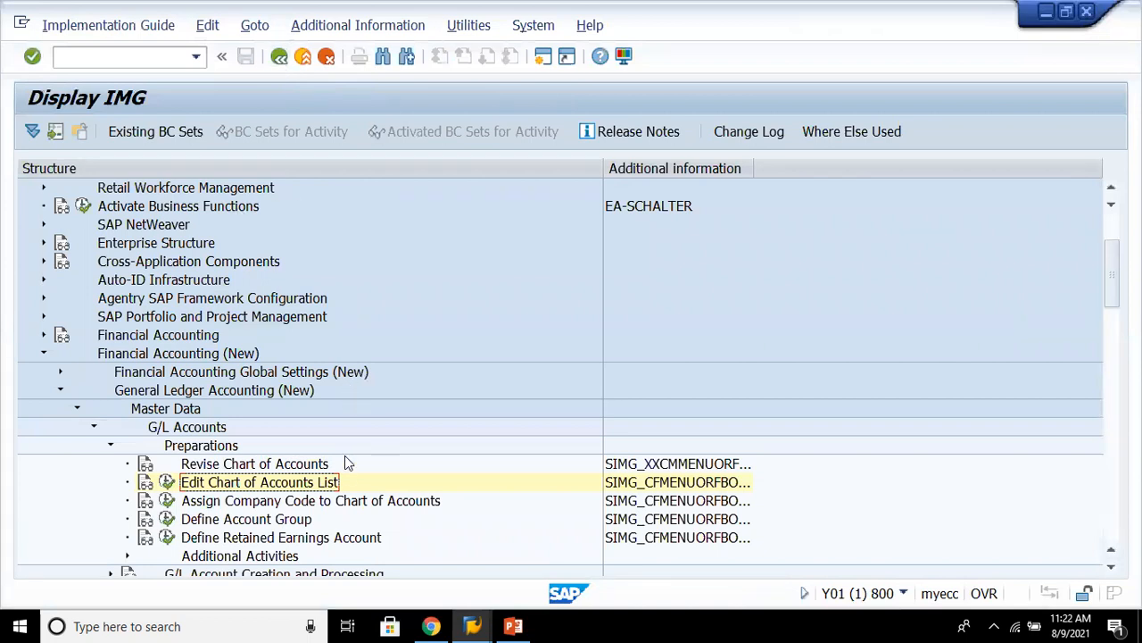
{"action": "left_click", "coordinate": [344, 505]}
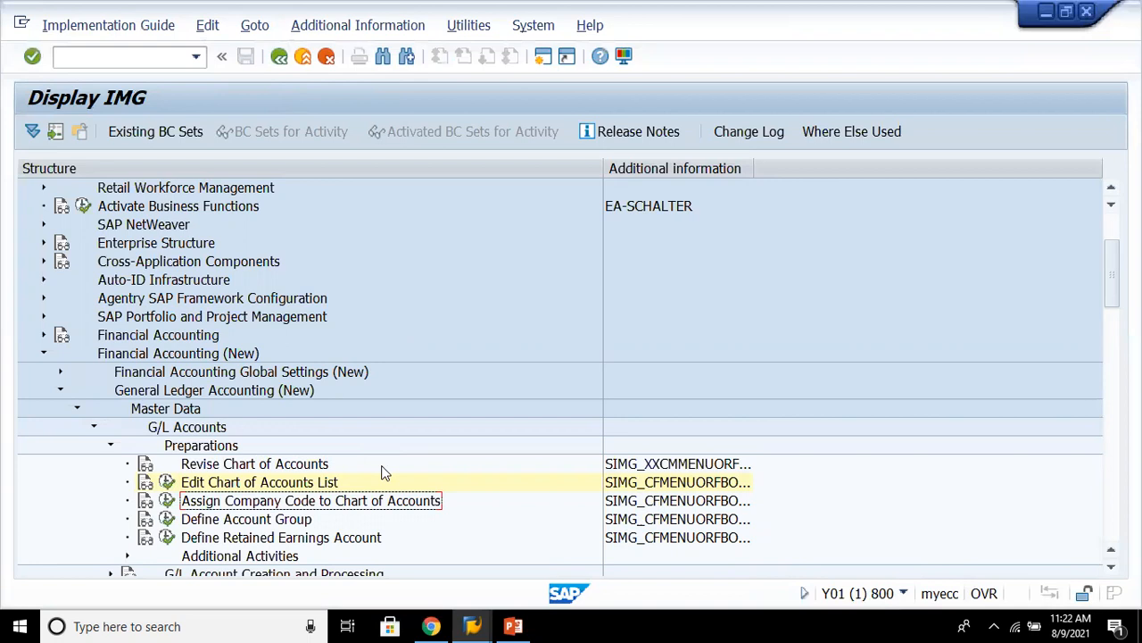
{"action": "left_click", "coordinate": [167, 501]}
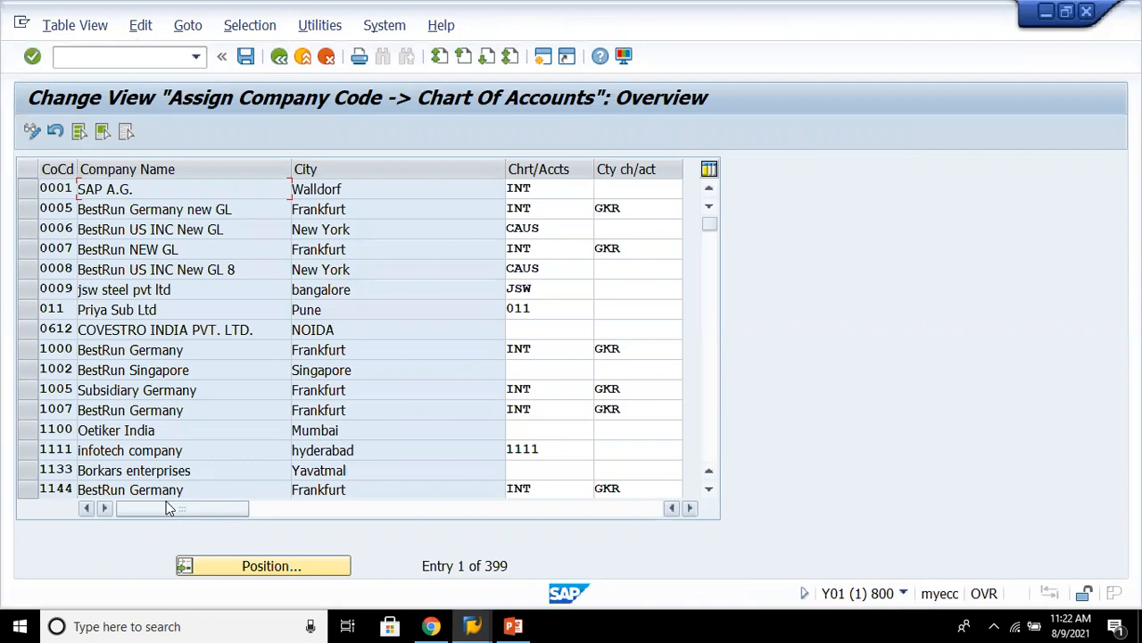
- Position the company code list on company code 8880
{"action": "left_click", "coordinate": [236, 571]}
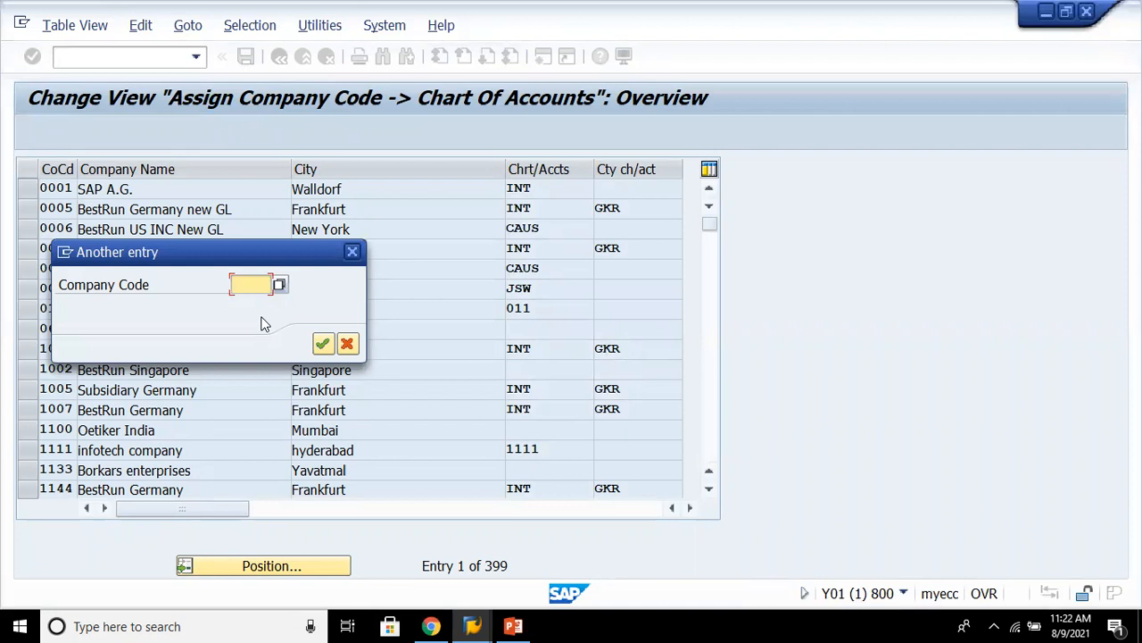
{"action": "left_click", "coordinate": [250, 287]}
{"action": "type", "text": "8880"}
{"action": "key", "text": "Return"}
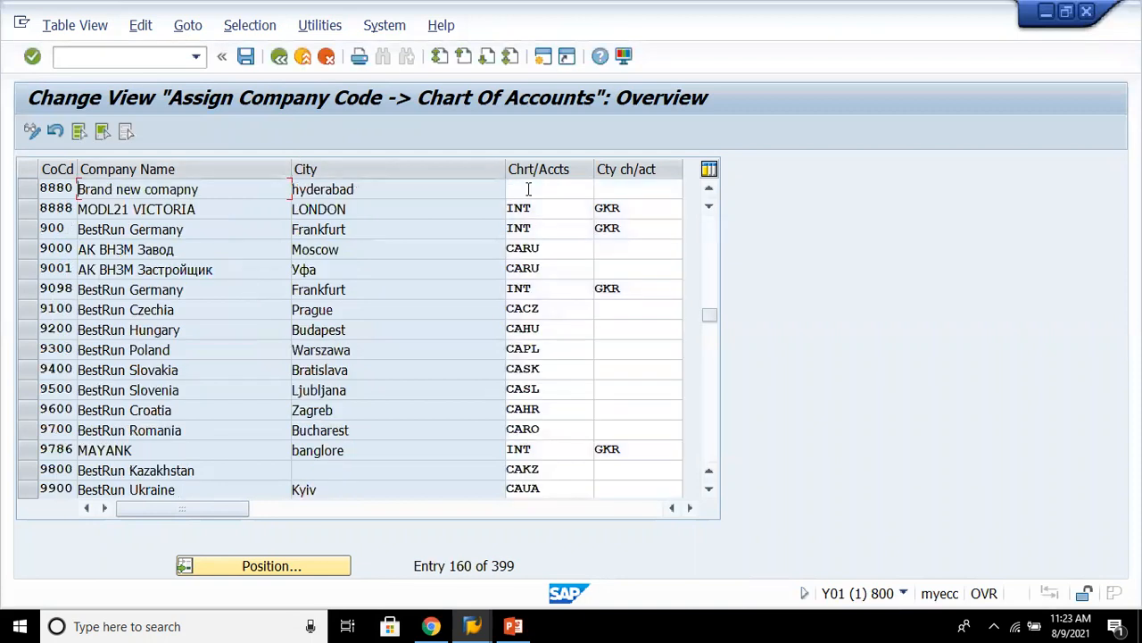
- Try to assign chart of accounts 8880 to company code 8880
{"action": "left_click", "coordinate": [529, 190]}
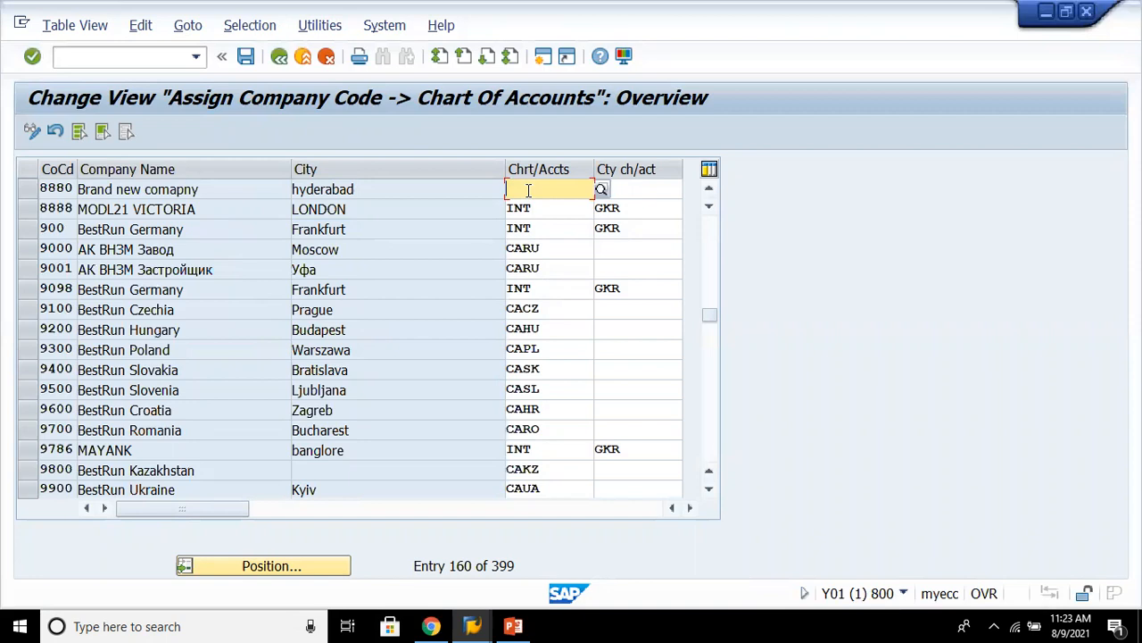
{"action": "type", "text": "8880"}
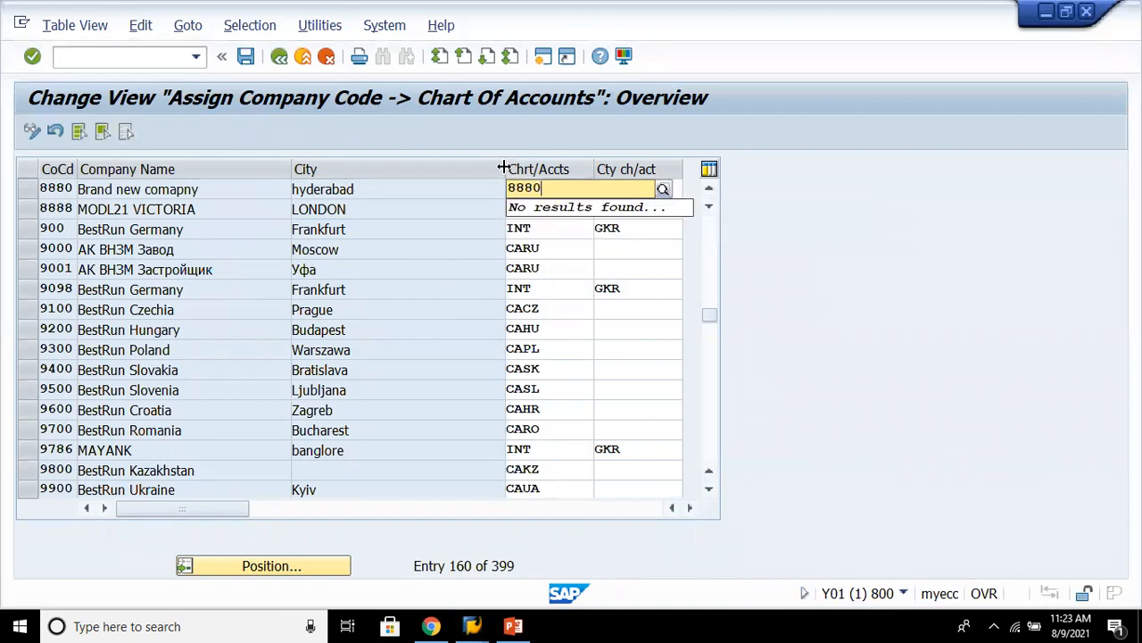
{"action": "left_click_drag", "start_coordinate": [505, 167], "coordinate": [418, 184]}
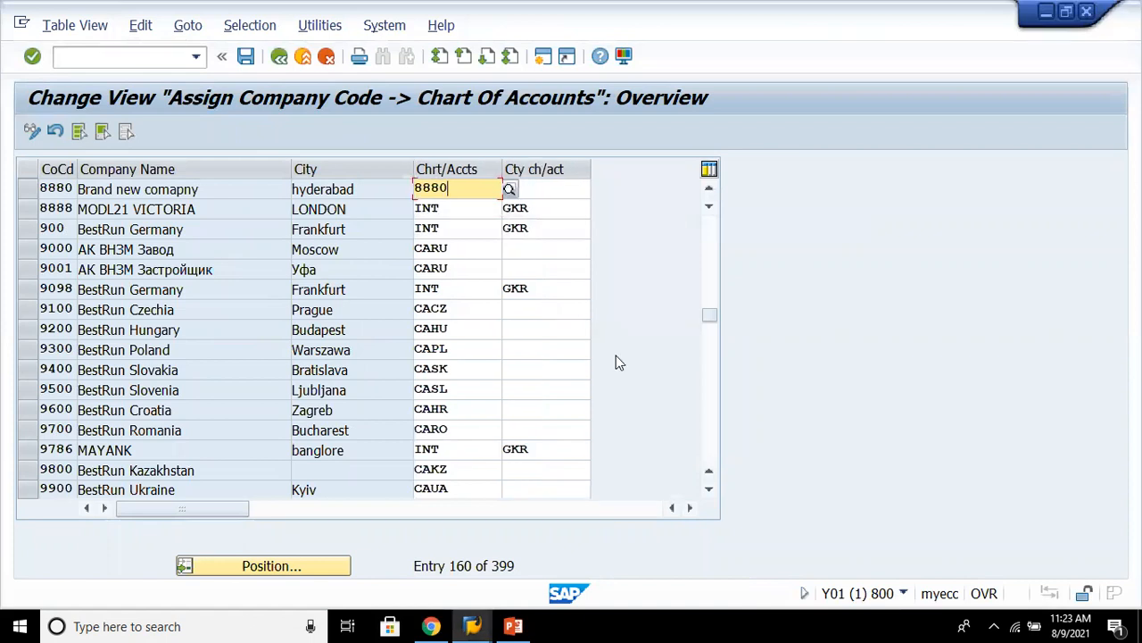
{"action": "key", "text": "Return"}
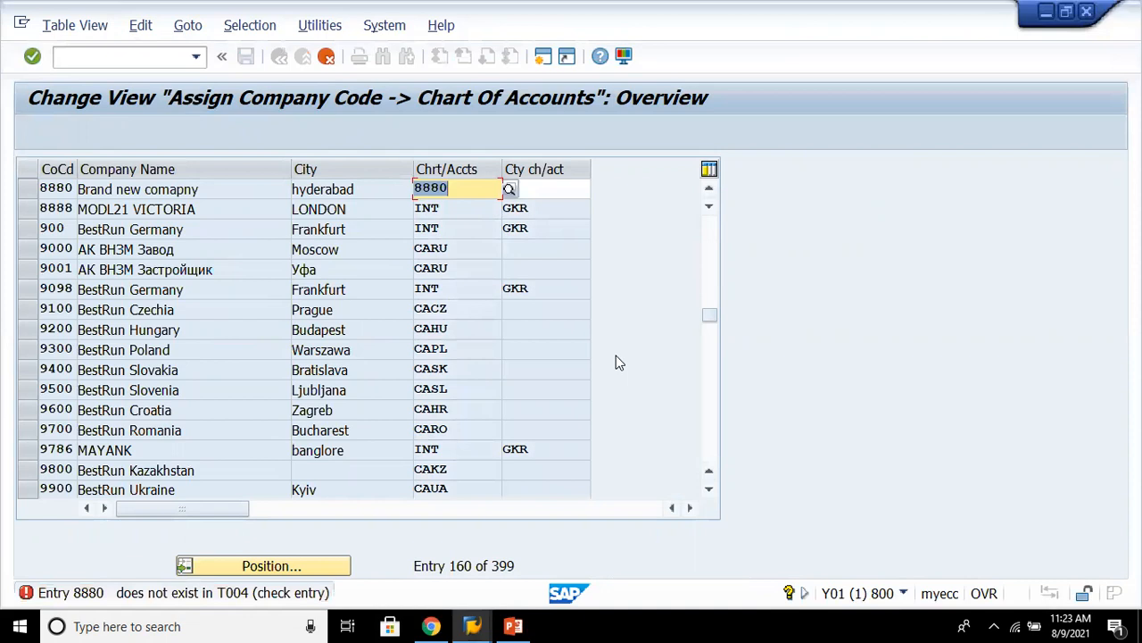
- Assign chart of accounts 8888 to company code 8880
{"action": "type", "text": "8888"}
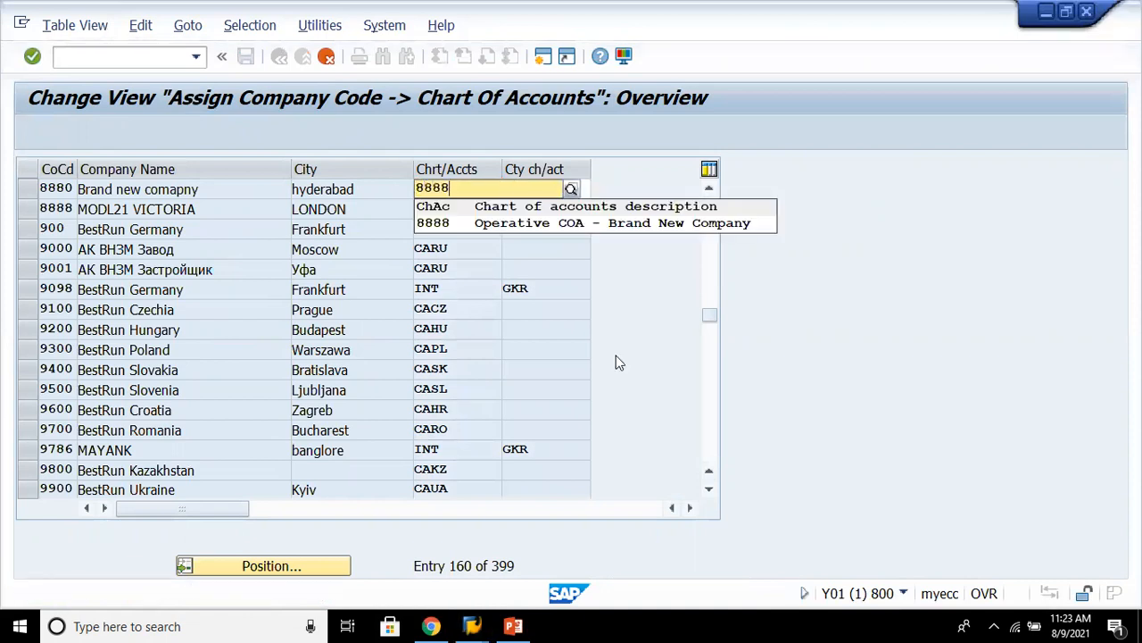
{"action": "left_click", "coordinate": [601, 222]}
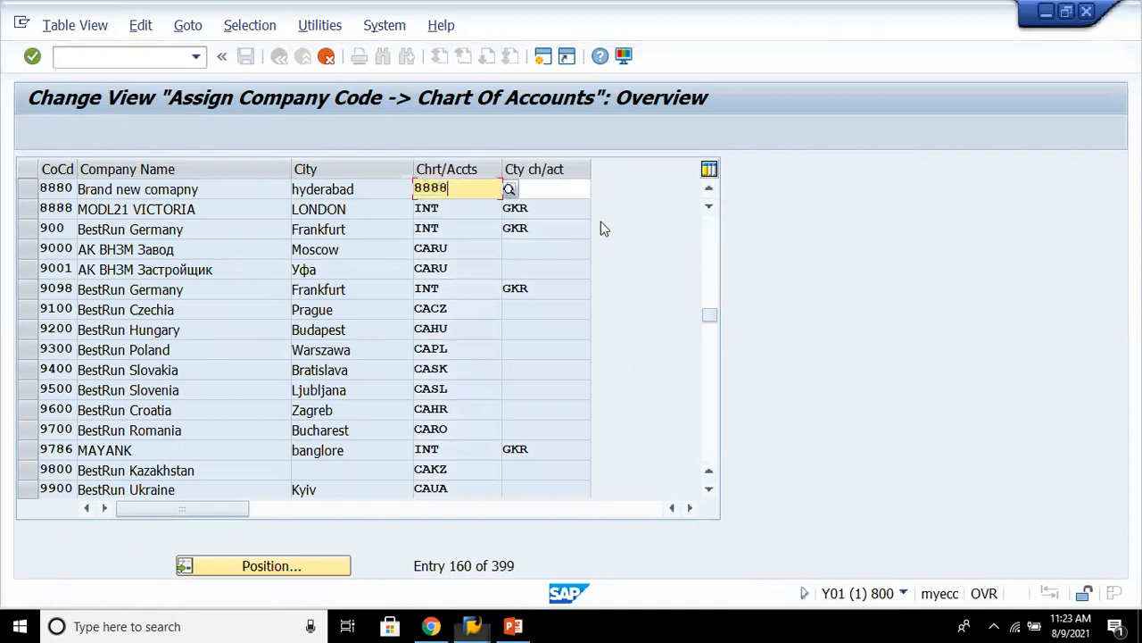
{"action": "key", "text": "Return"}
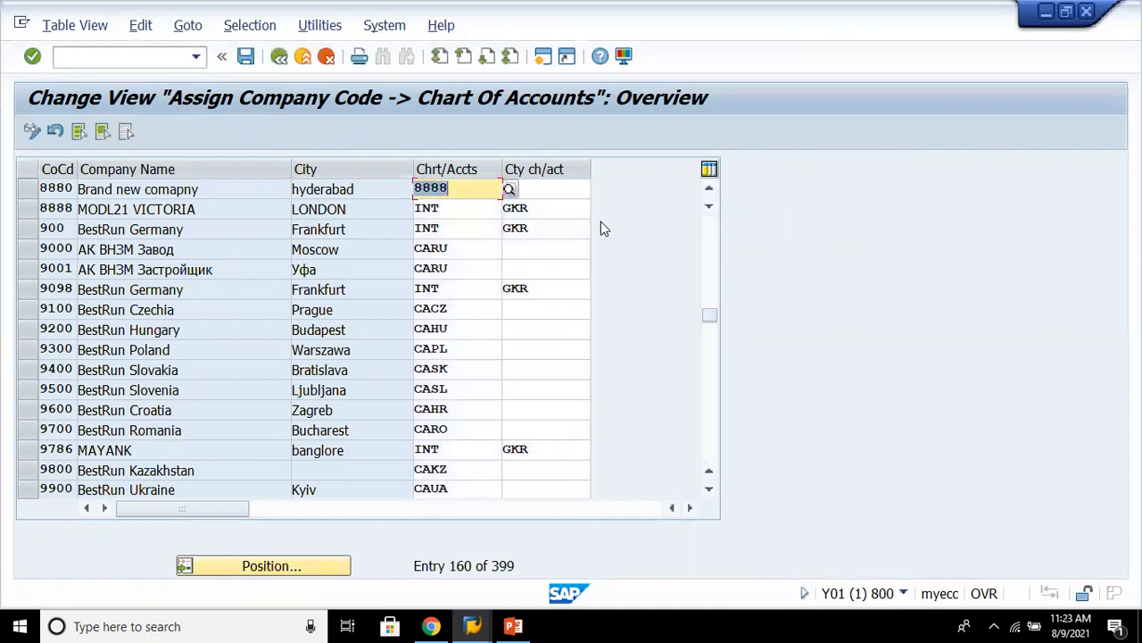
- Save the company code assignment under the customizing request and return to the IMG
{"action": "key", "text": "ctrl+s"}
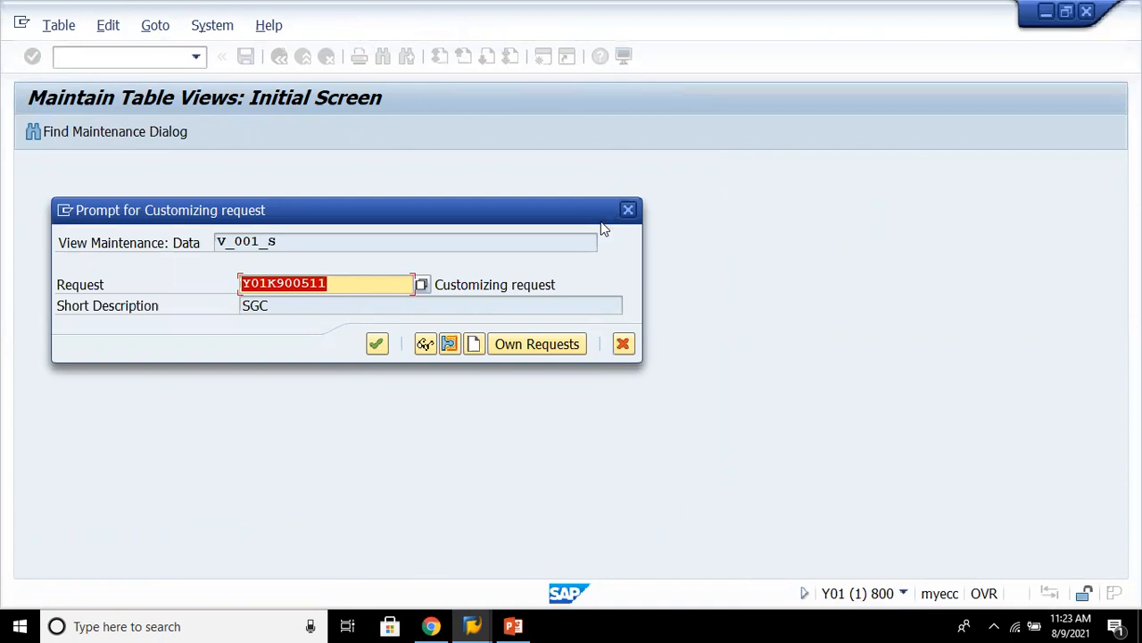
{"action": "key", "text": "Return"}
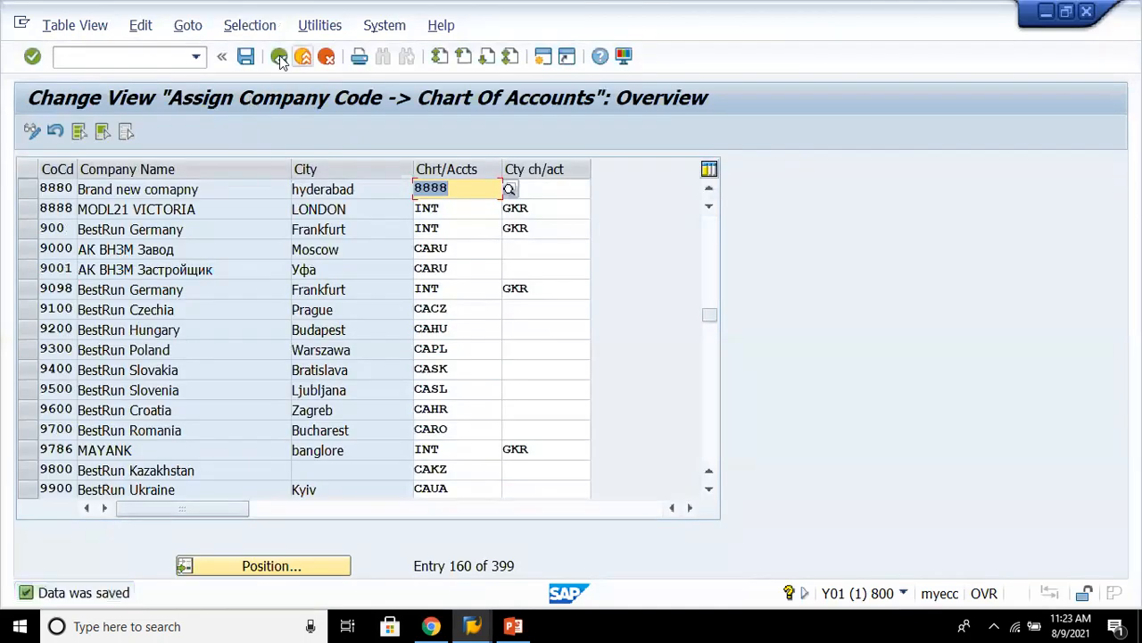
{"action": "key", "text": "F3"}
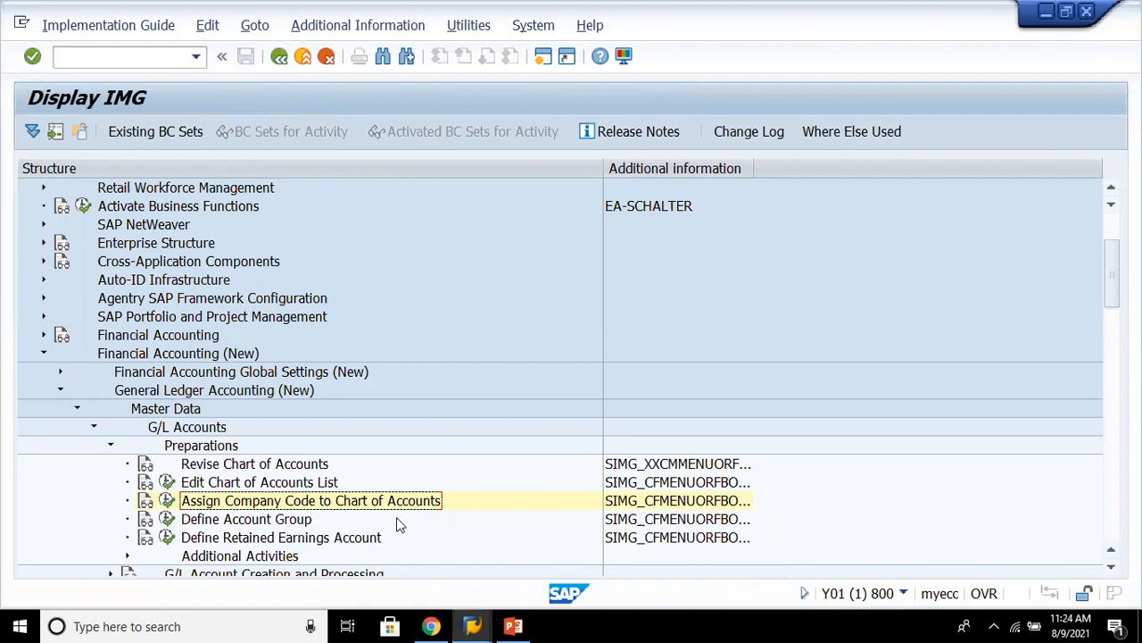
- Switch to PowerPoint and insert a rectangle shape on the blank slide 2
{"action": "left_click", "coordinate": [513, 625]}
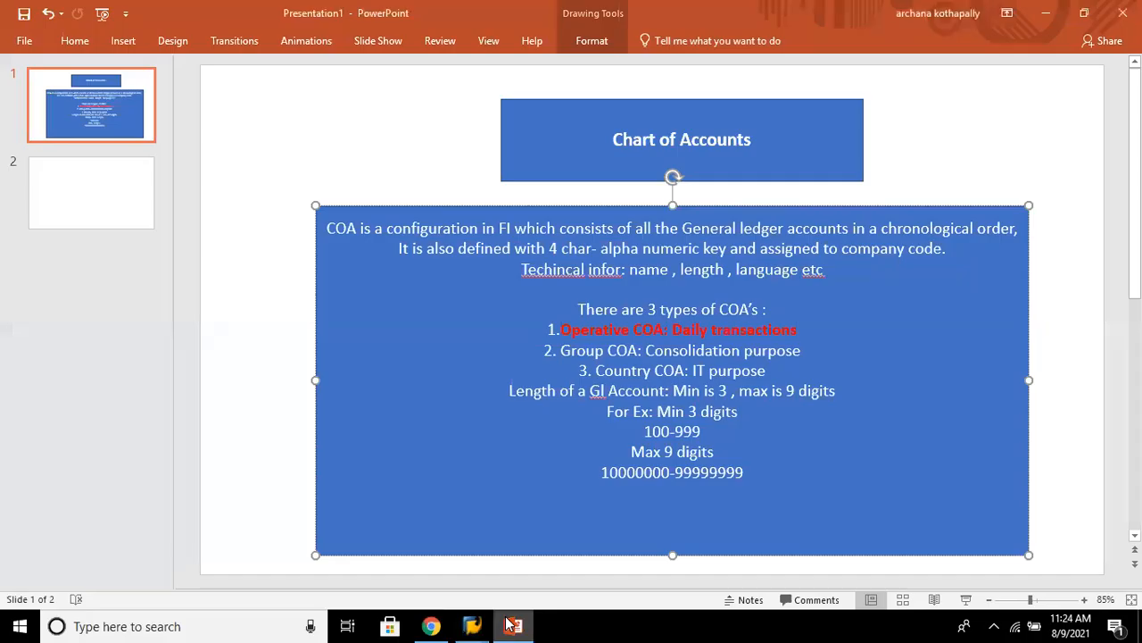
{"action": "left_click", "coordinate": [84, 190]}
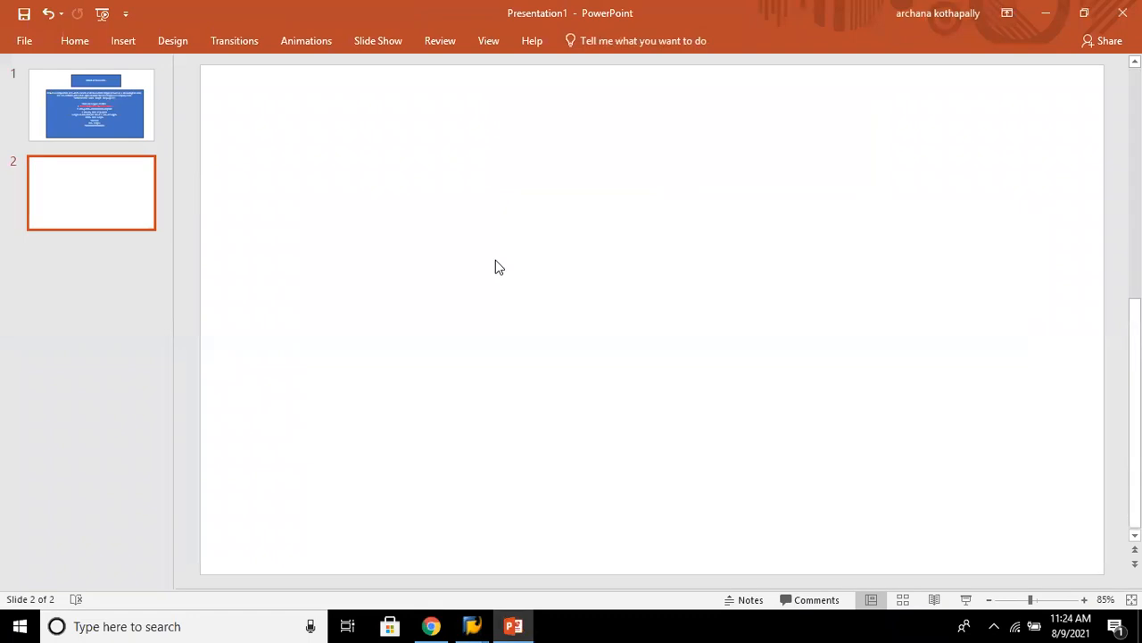
{"action": "left_click", "coordinate": [120, 45]}
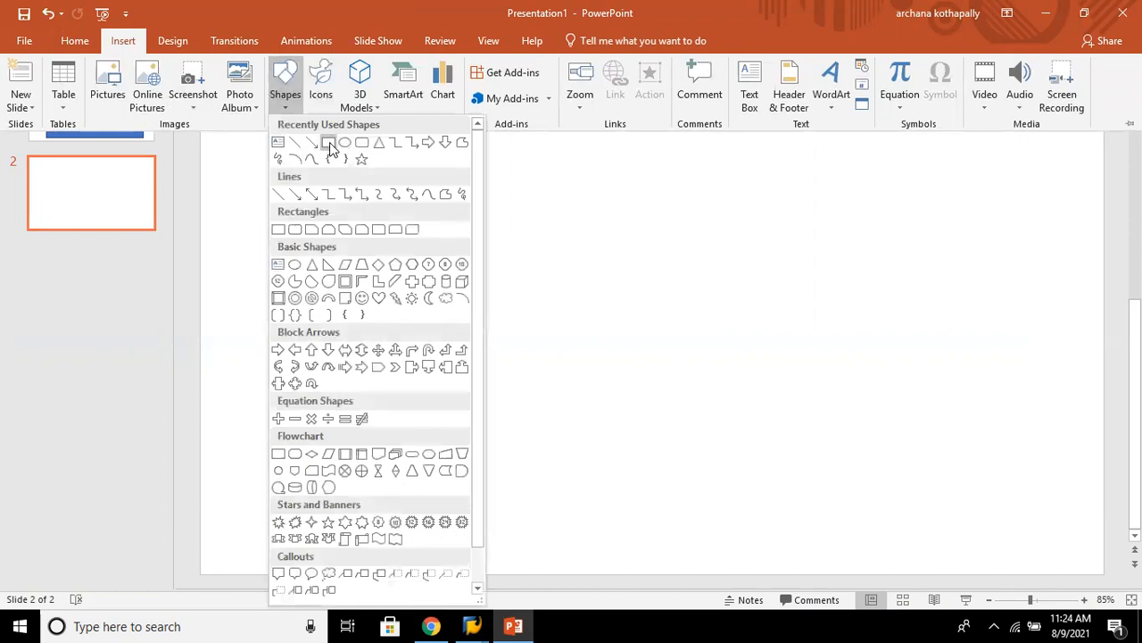
{"action": "left_click", "coordinate": [330, 146]}
{"action": "left_click", "coordinate": [411, 206]}
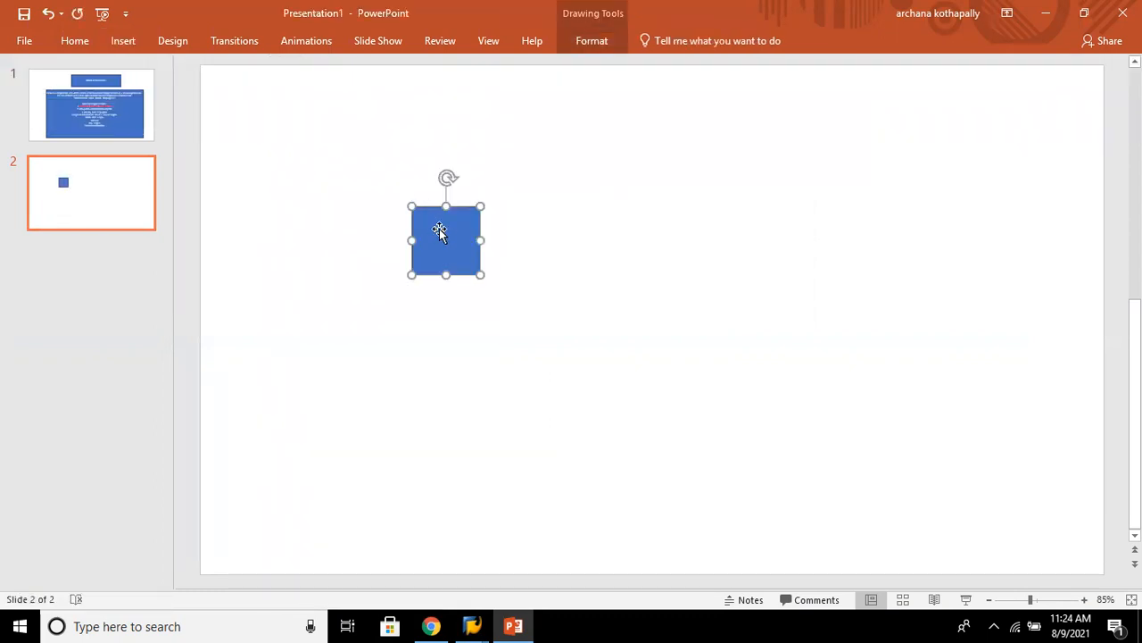
- Stretch the rectangle into a wide banner and move it to the top centre of slide 2
{"action": "left_click_drag", "start_coordinate": [480, 209], "coordinate": [964, 141]}
{"action": "left_click", "coordinate": [590, 138]}
{"action": "left_click_drag", "start_coordinate": [589, 147], "coordinate": [533, 115]}
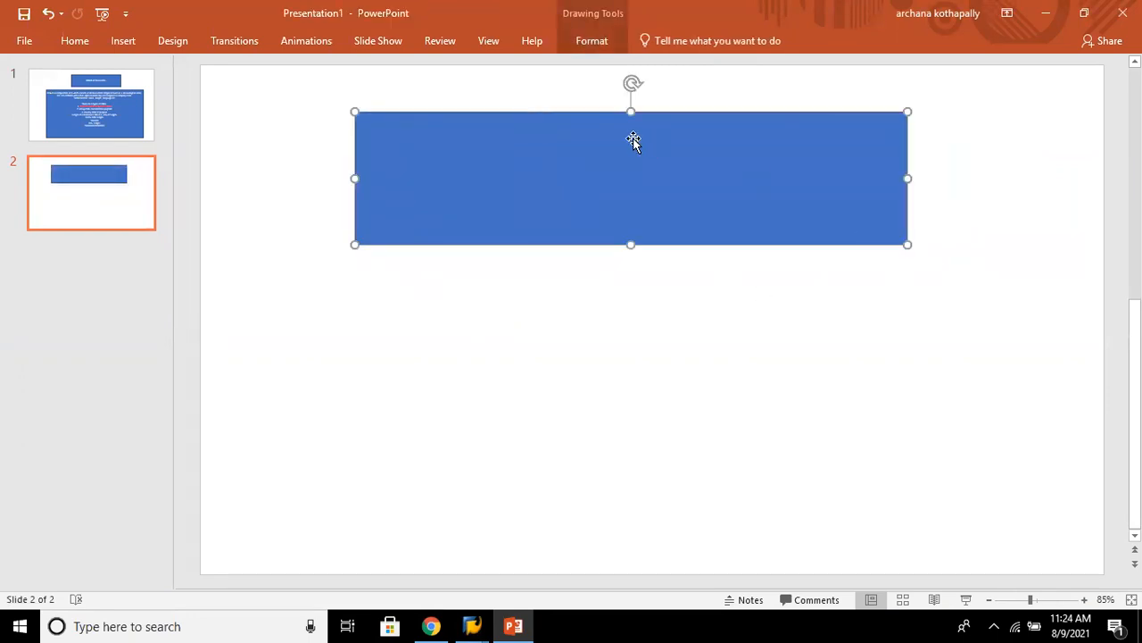
- Open the insert options to add another element to slide 2
{"action": "left_click", "coordinate": [119, 40]}
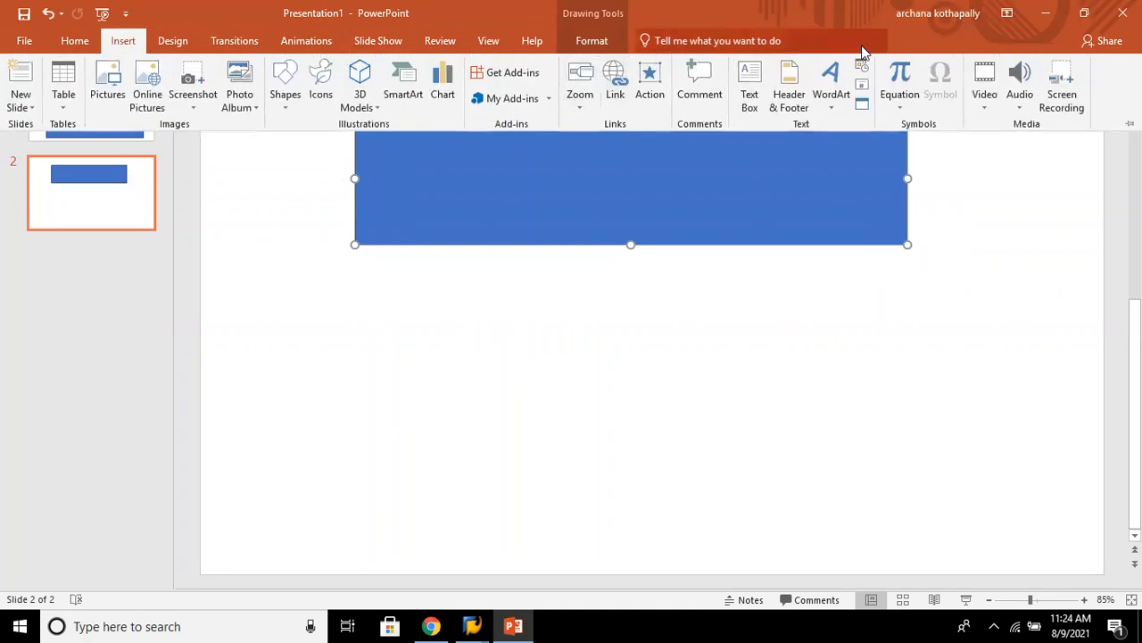
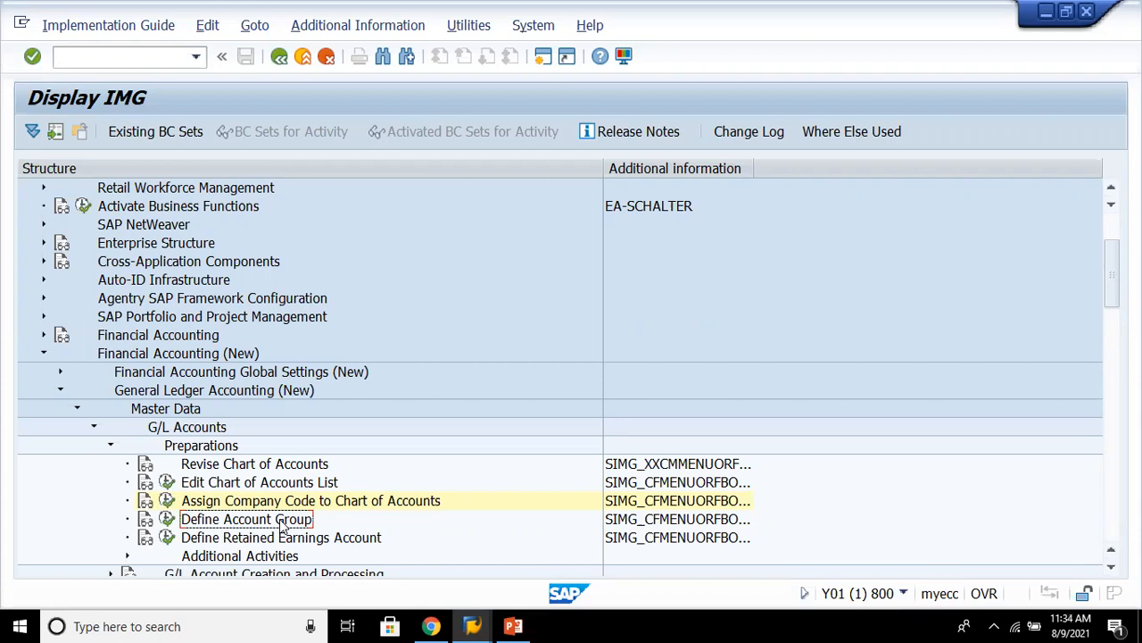
- Open the Define Account Group activity and start adding new G/L account group entries
{"action": "left_click", "coordinate": [677, 524]}
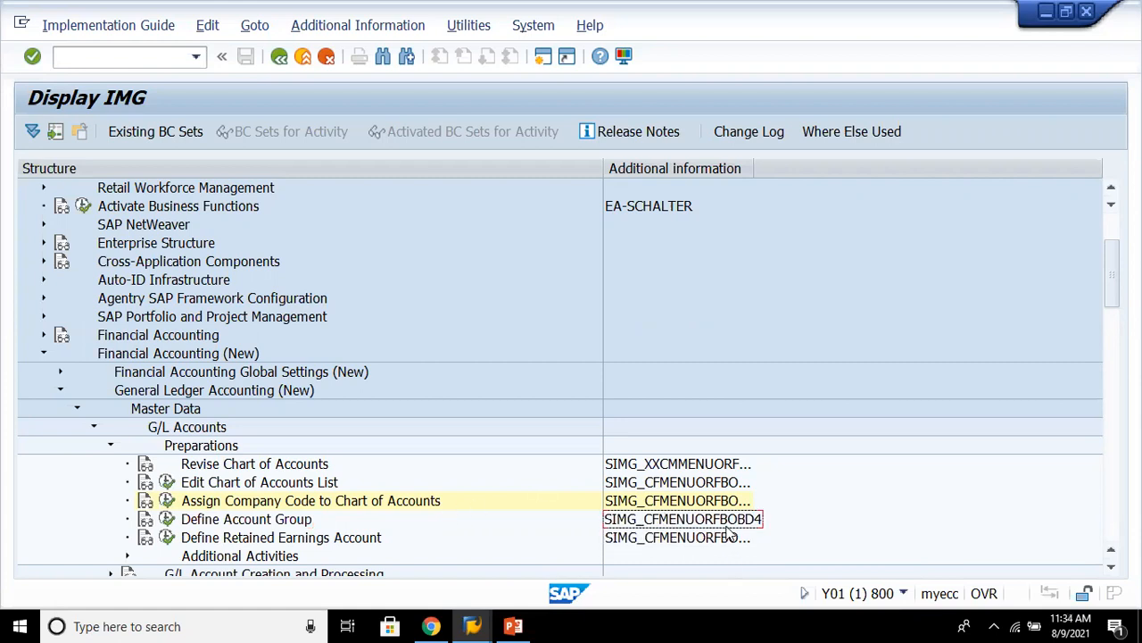
{"action": "left_click", "coordinate": [219, 525]}
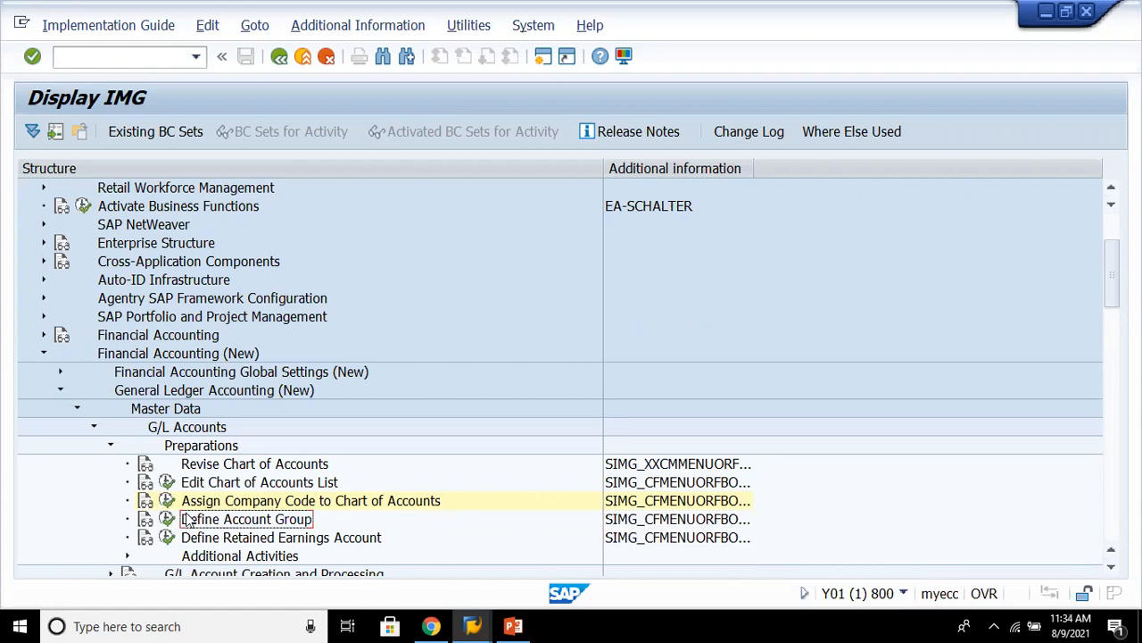
{"action": "left_click", "coordinate": [168, 520]}
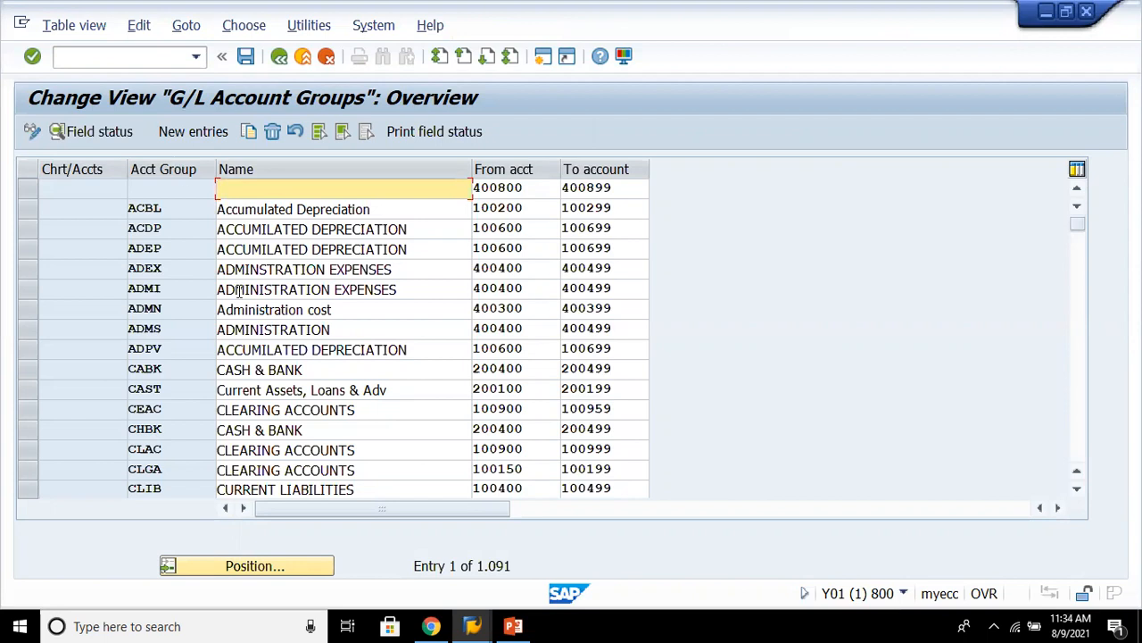
{"action": "left_click", "coordinate": [193, 131]}
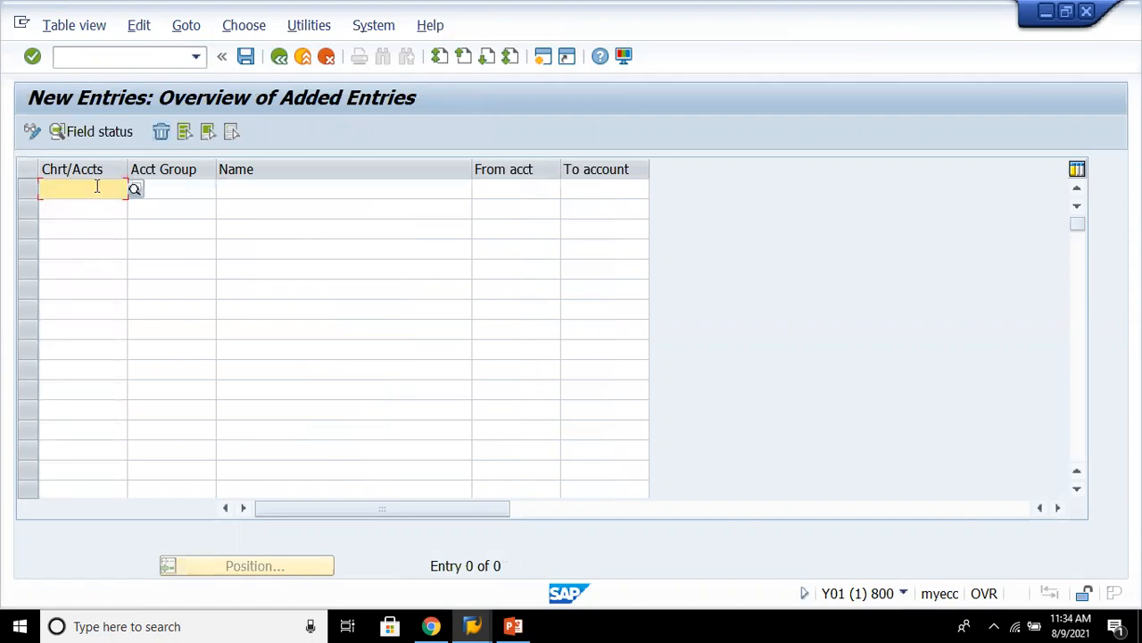
- In the first new row, enter chart of accounts 8888 and account group liab
{"action": "left_click", "coordinate": [122, 225]}
{"action": "left_click", "coordinate": [115, 186]}
{"action": "type", "text": "8888"}
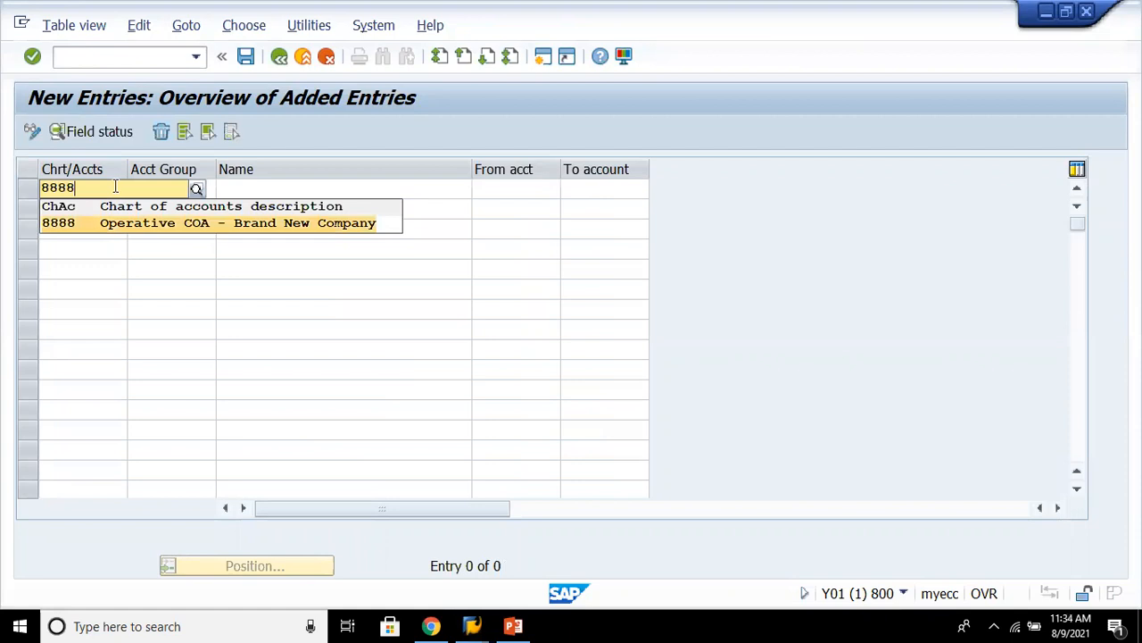
{"action": "key", "text": "Return"}
{"action": "key", "text": "Tab"}
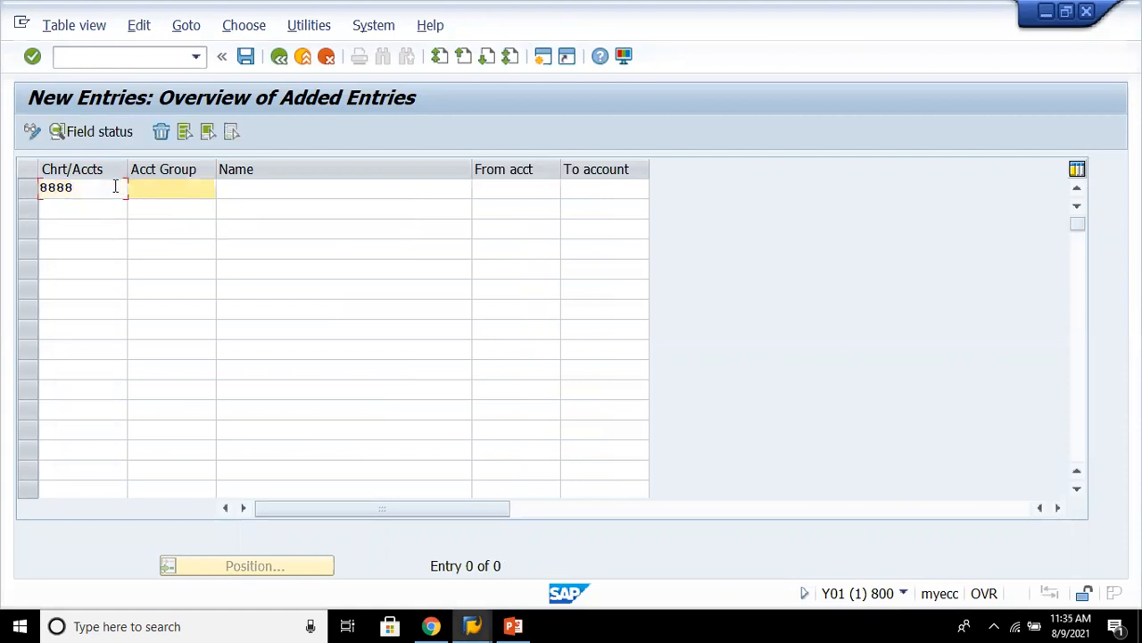
{"action": "type", "text": "l"}
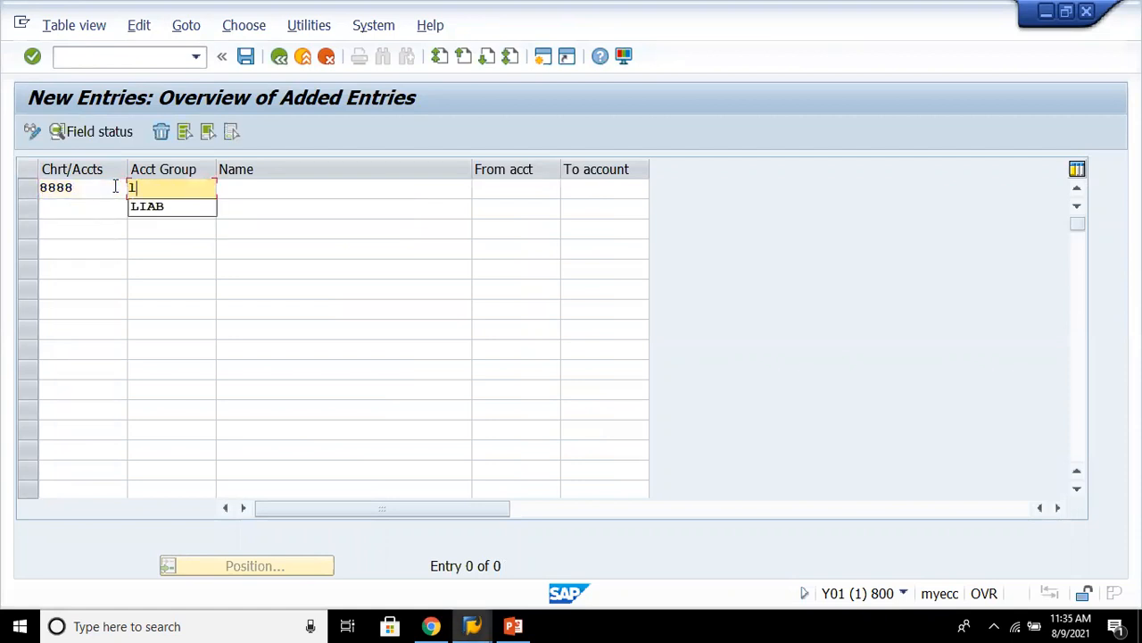
{"action": "key", "text": "BackSpace"}
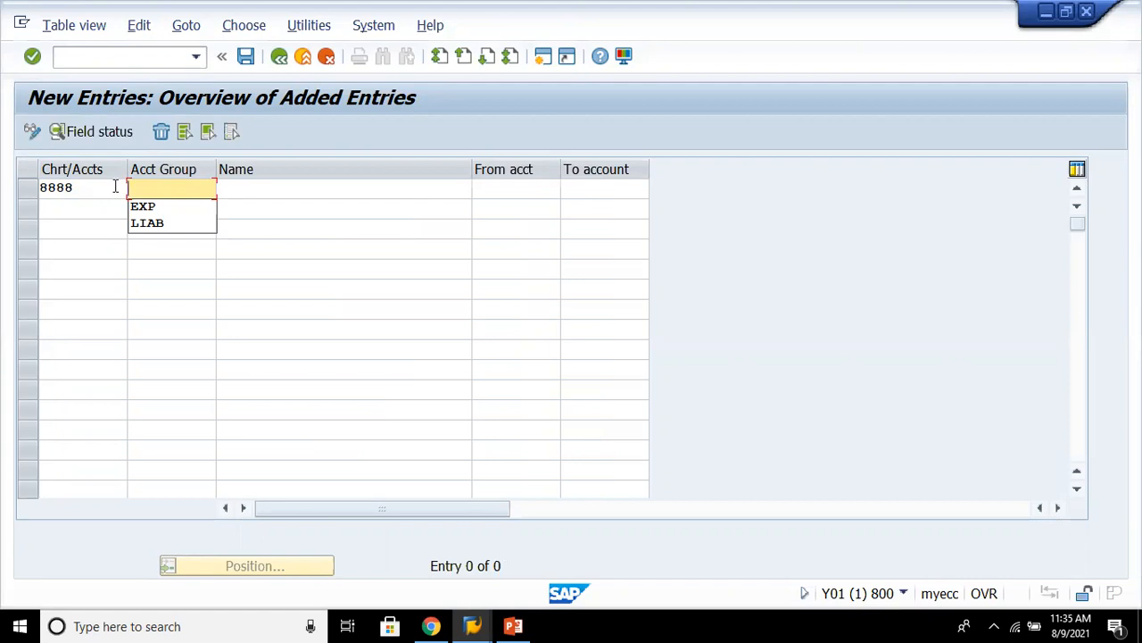
{"action": "type", "text": "1"}
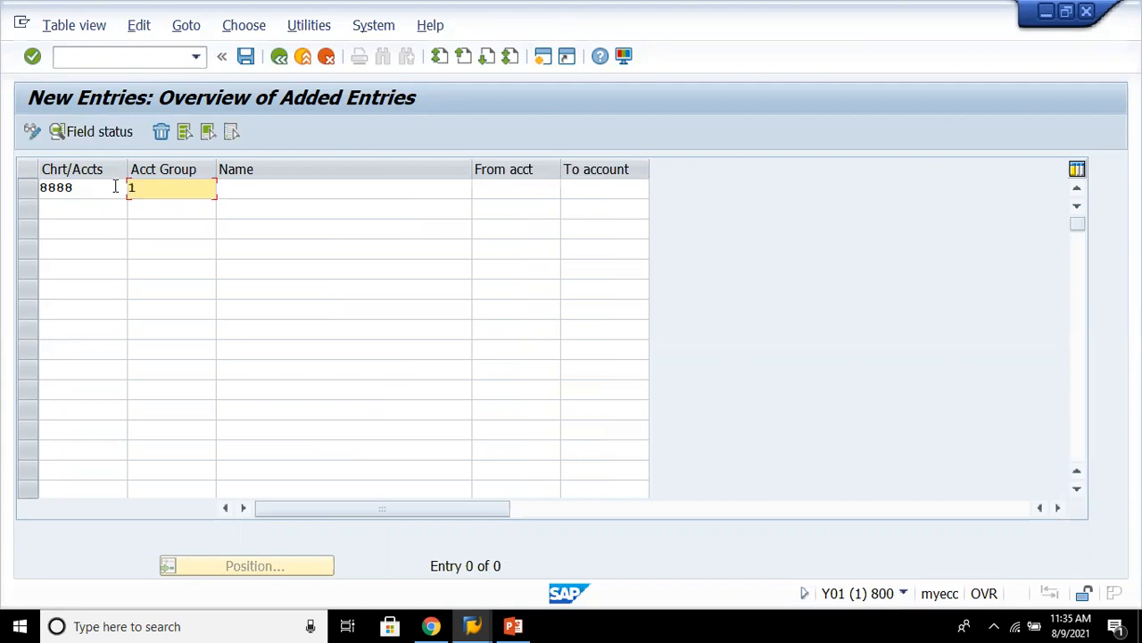
{"action": "type", "text": "000"}
{"action": "key", "text": "BackSpace"}
{"action": "key", "text": "BackSpace"}
{"action": "key", "text": "BackSpace"}
{"action": "key", "text": "BackSpace"}
{"action": "type", "text": "liab"}
{"action": "key", "text": "Tab"}
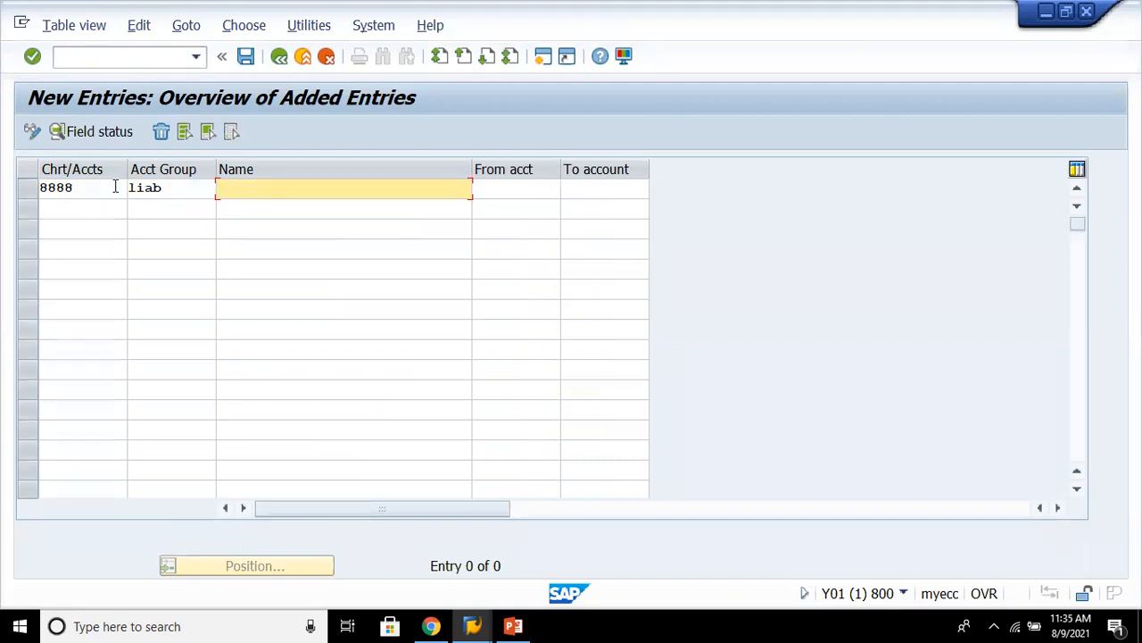
- Name the liab group "liab- 8880" with the account range 100000 to 199999
{"action": "type", "text": "li"}
{"action": "key", "text": "BackSpace"}
{"action": "key", "text": "BackSpace"}
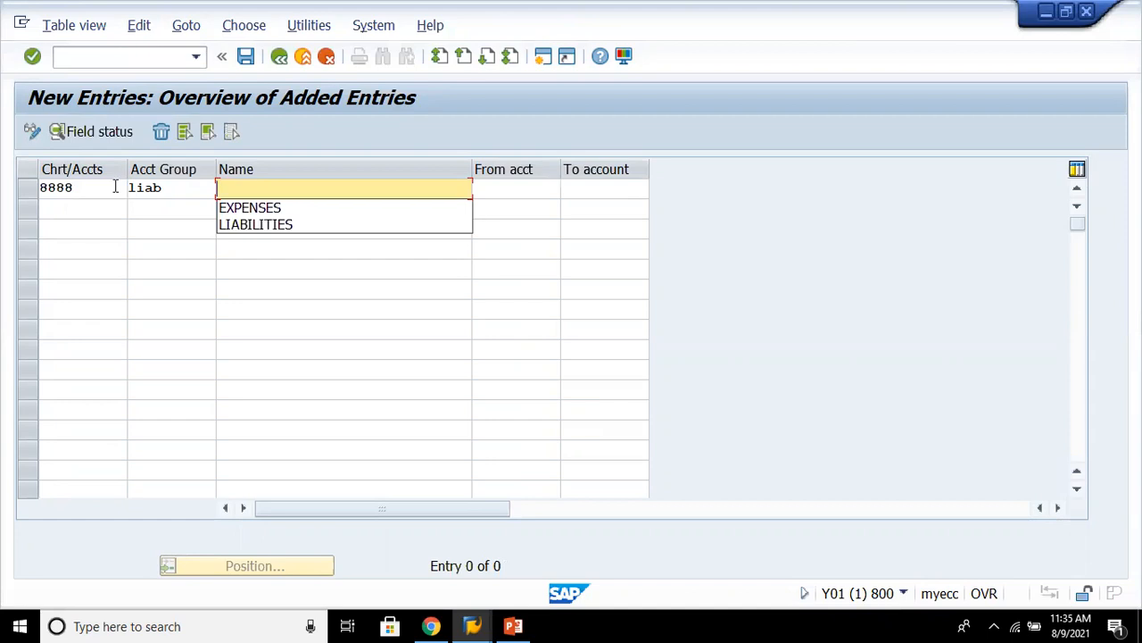
{"action": "type", "text": "liab"}
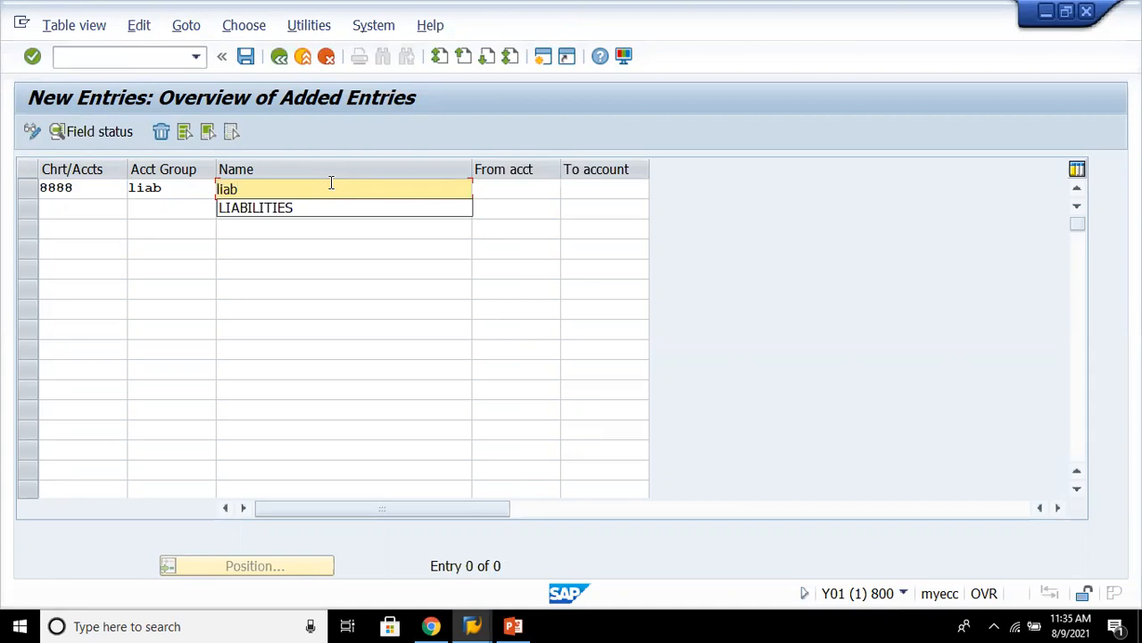
{"action": "type", "text": "- 8880"}
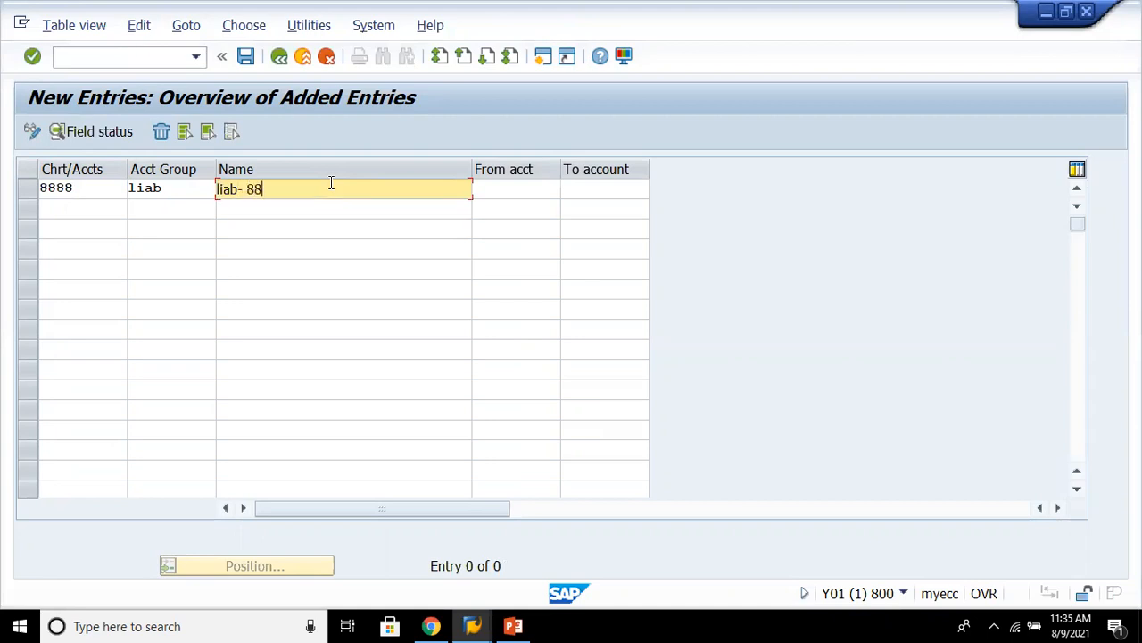
{"action": "key", "text": "Tab"}
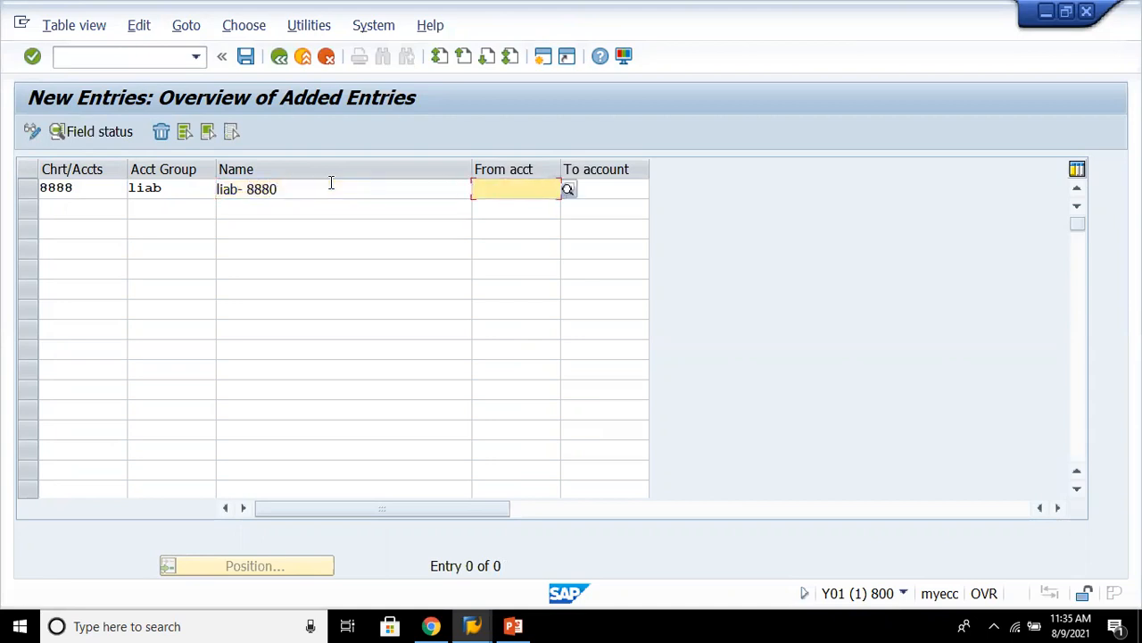
{"action": "type", "text": "100000"}
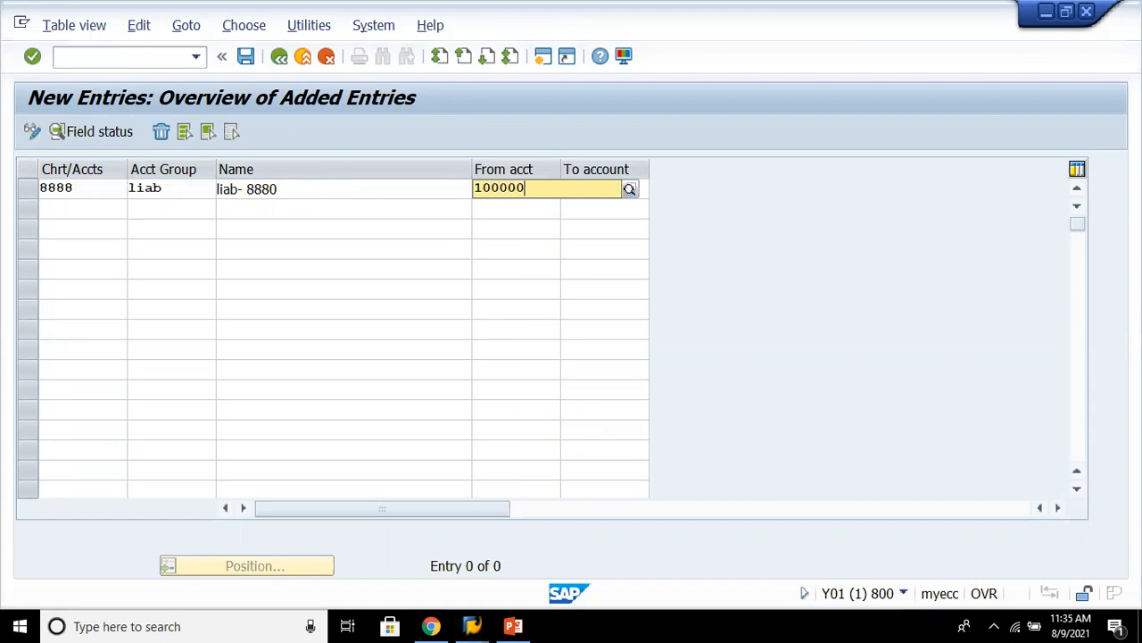
{"action": "key", "text": "Return"}
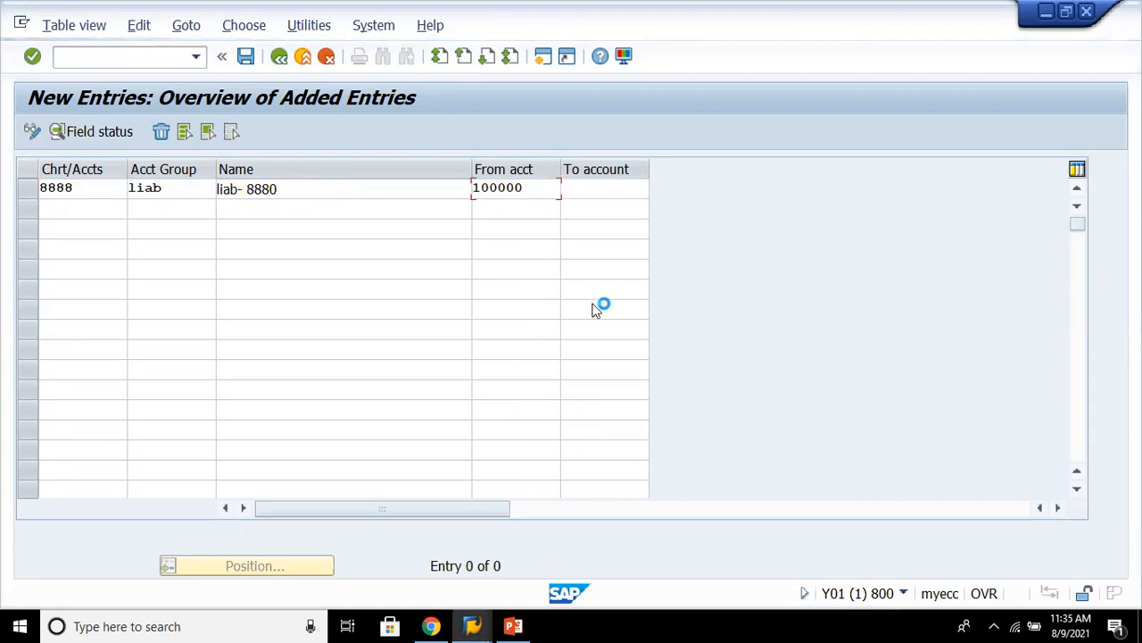
{"action": "left_click", "coordinate": [603, 190]}
{"action": "type", "text": "199999"}
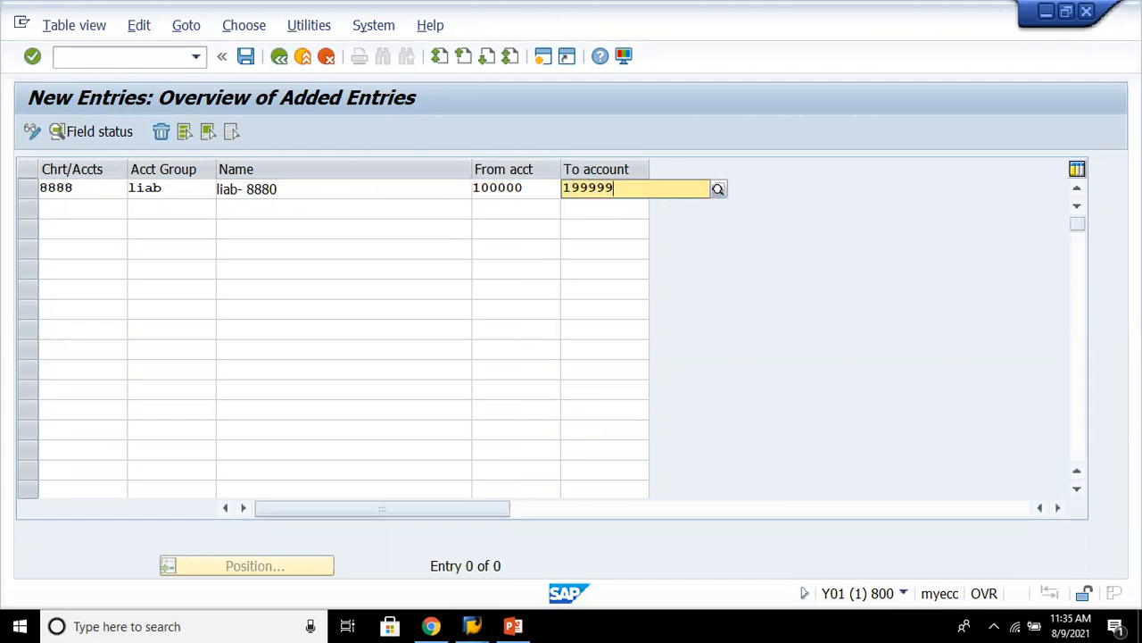
{"action": "left_click", "coordinate": [74, 208]}
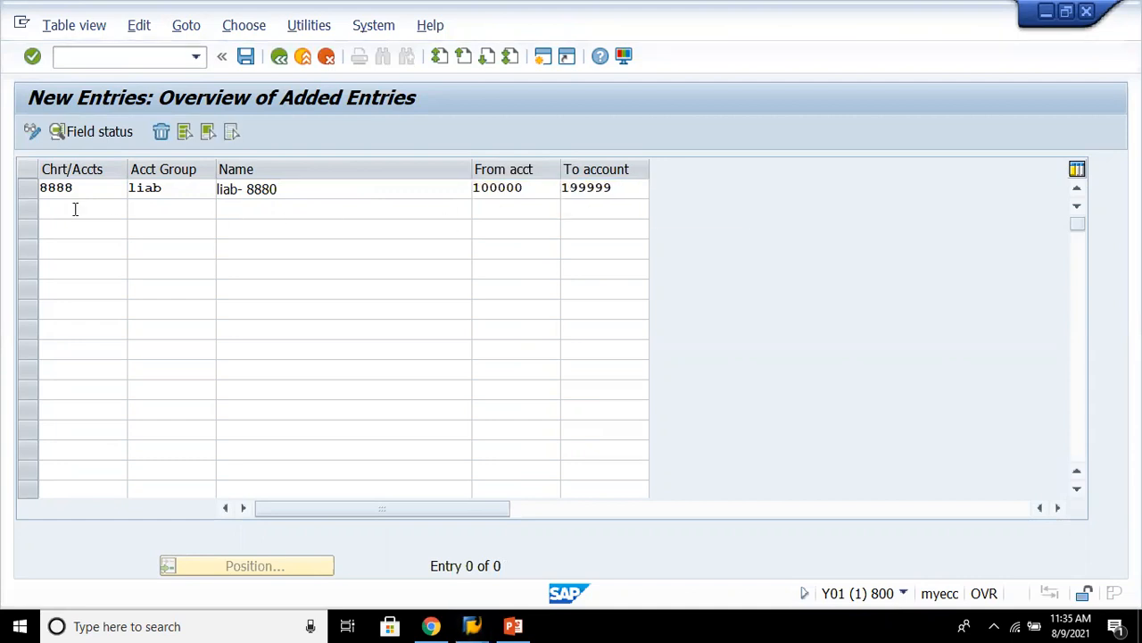
{"action": "type", "text": "8888"}
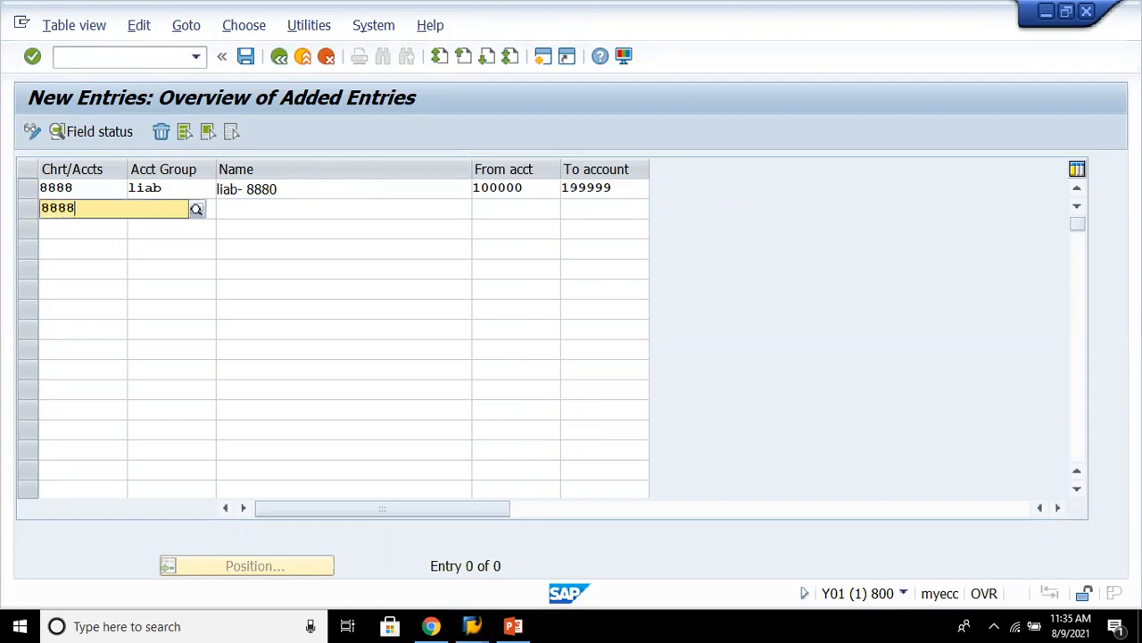
{"action": "key", "text": "Return"}
{"action": "double_click", "coordinate": [173, 206]}
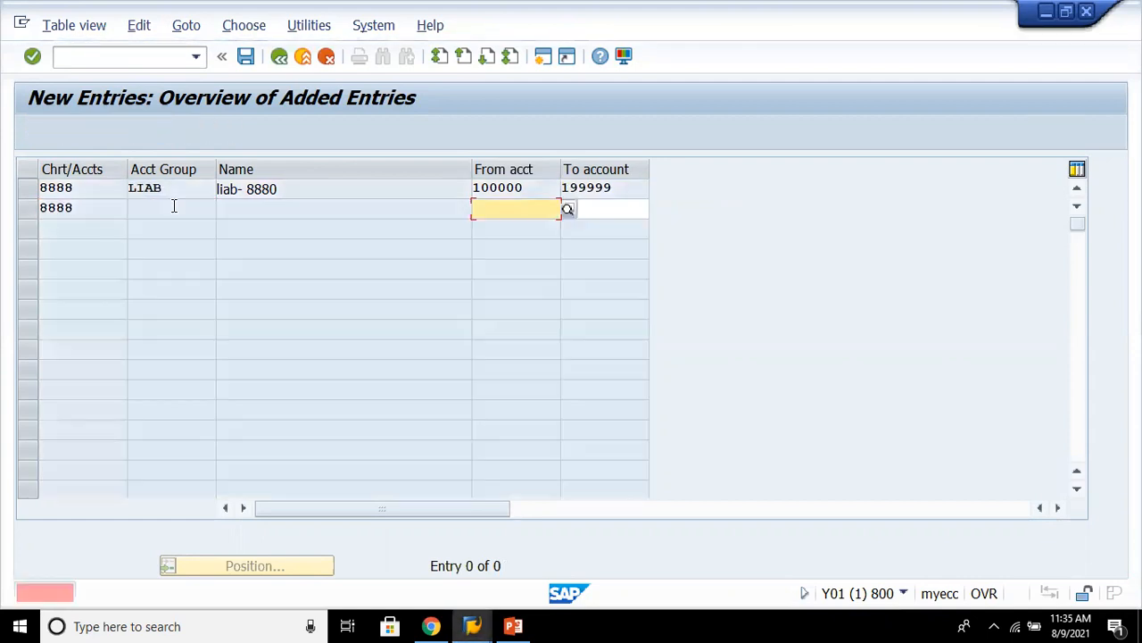
{"action": "left_click", "coordinate": [488, 211]}
{"action": "left_click", "coordinate": [327, 58]}
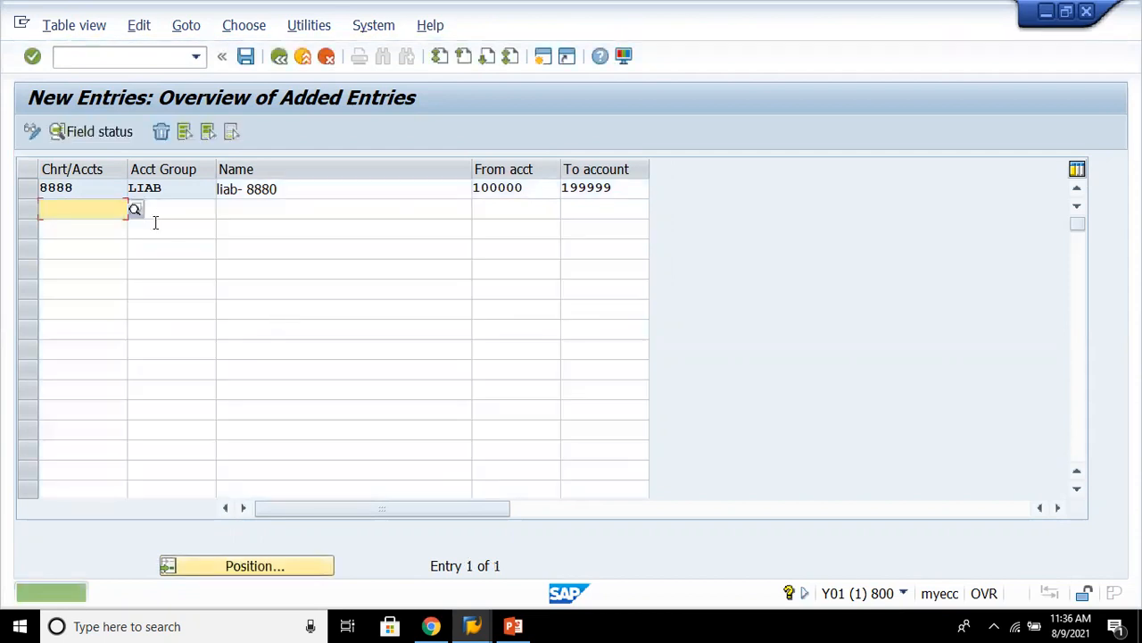
- In the second row, enter chart of accounts 8888 and account group Asts
{"action": "type", "text": "8888"}
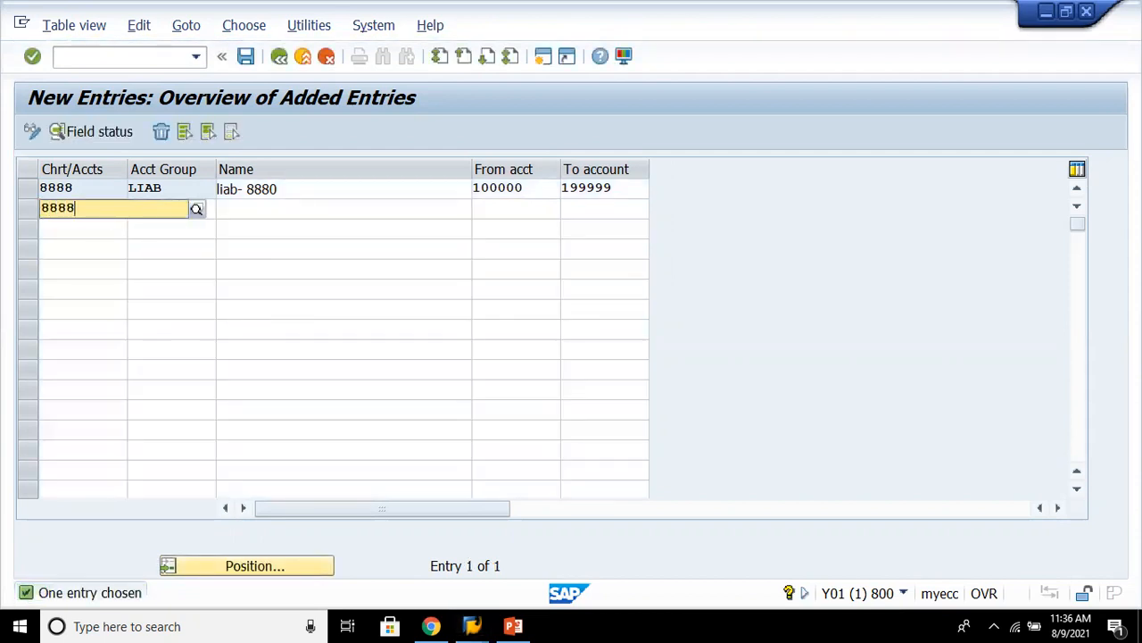
{"action": "key", "text": "Tab"}
{"action": "type", "text": "Asse"}
{"action": "key", "text": "Tab"}
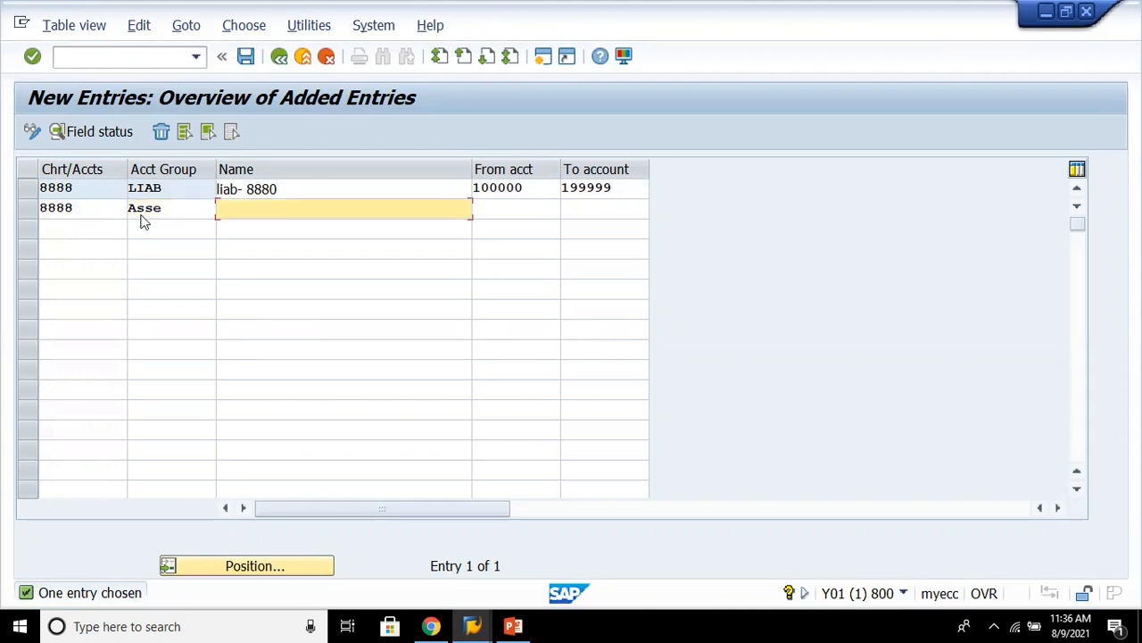
{"action": "left_click", "coordinate": [190, 212]}
{"action": "key", "text": "BackSpace"}
{"action": "key", "text": "BackSpace"}
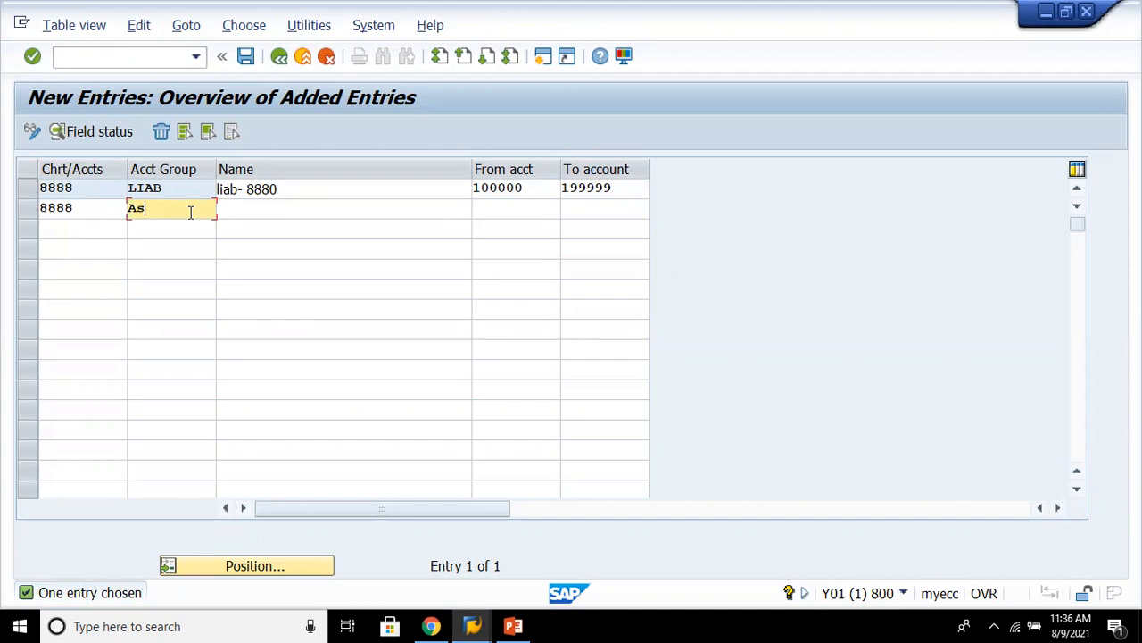
{"action": "type", "text": "ts"}
{"action": "key", "text": "Tab"}
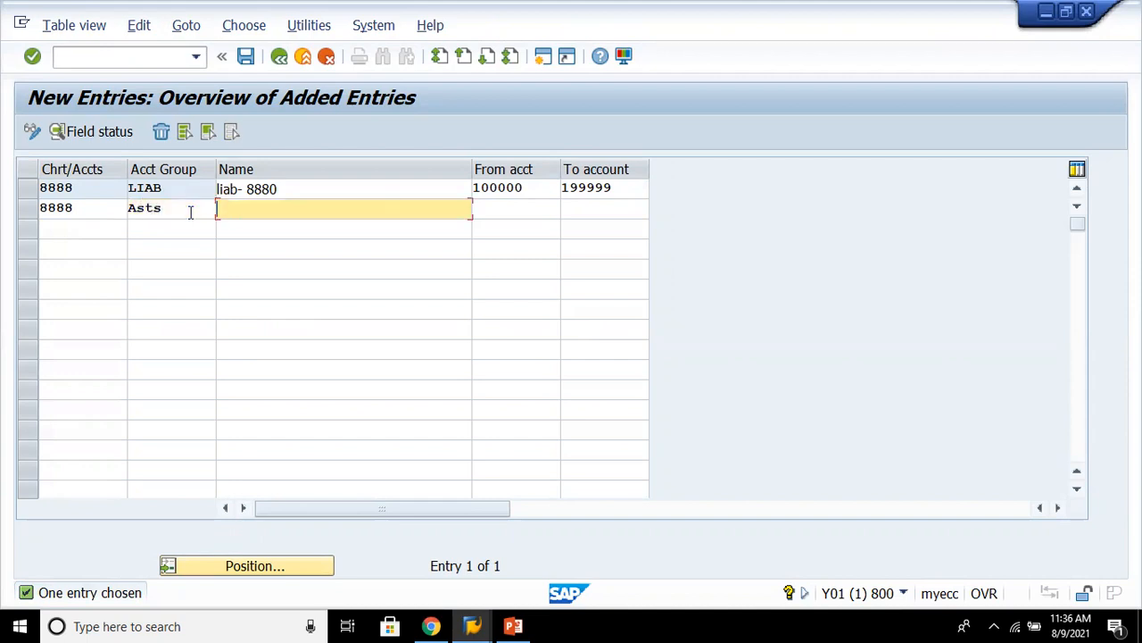
- Name the Asts group "Assets - 8880" with the account range 200000 to 299999
{"action": "type", "text": "Assets - 8880"}
{"action": "key", "text": "Tab"}
{"action": "type", "text": "200000"}
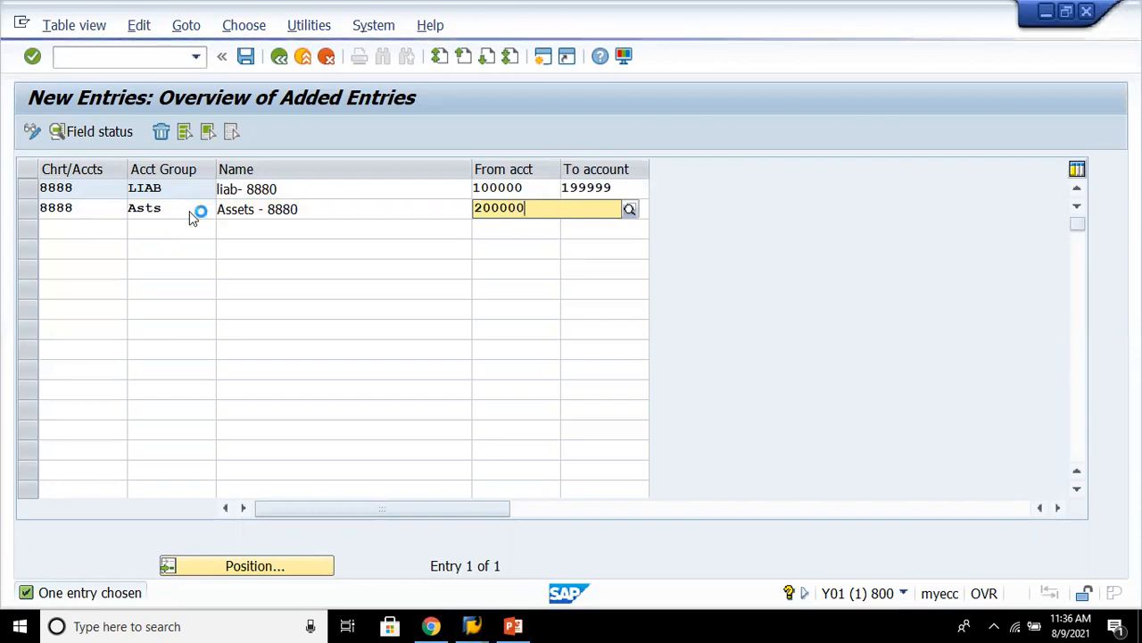
{"action": "key", "text": "Return"}
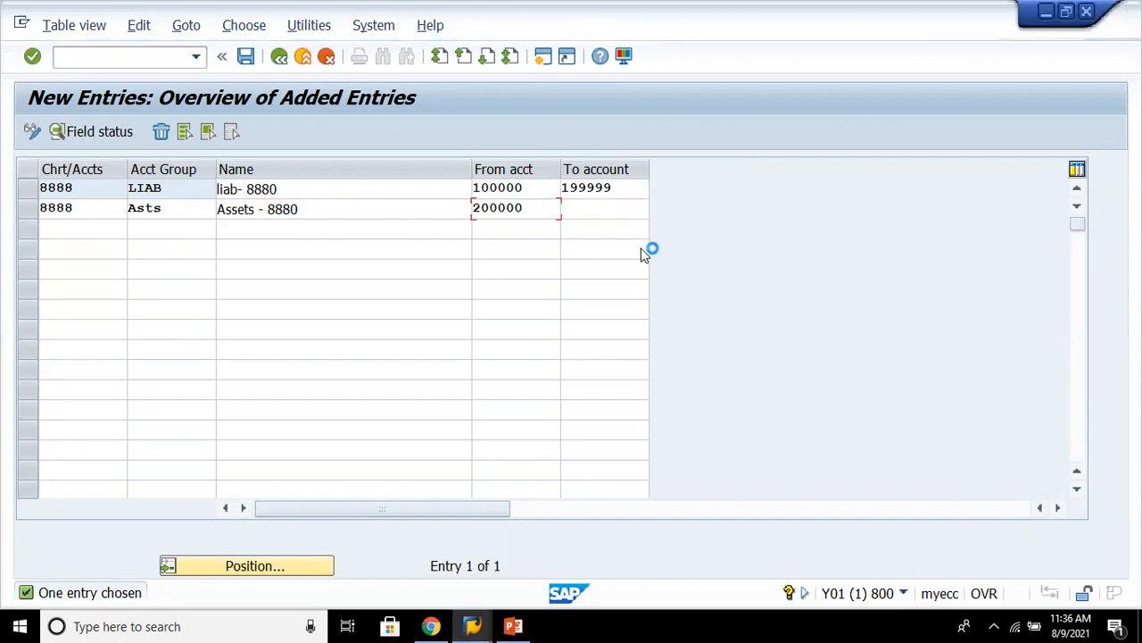
{"action": "left_click", "coordinate": [603, 209]}
{"action": "type", "text": "299999"}
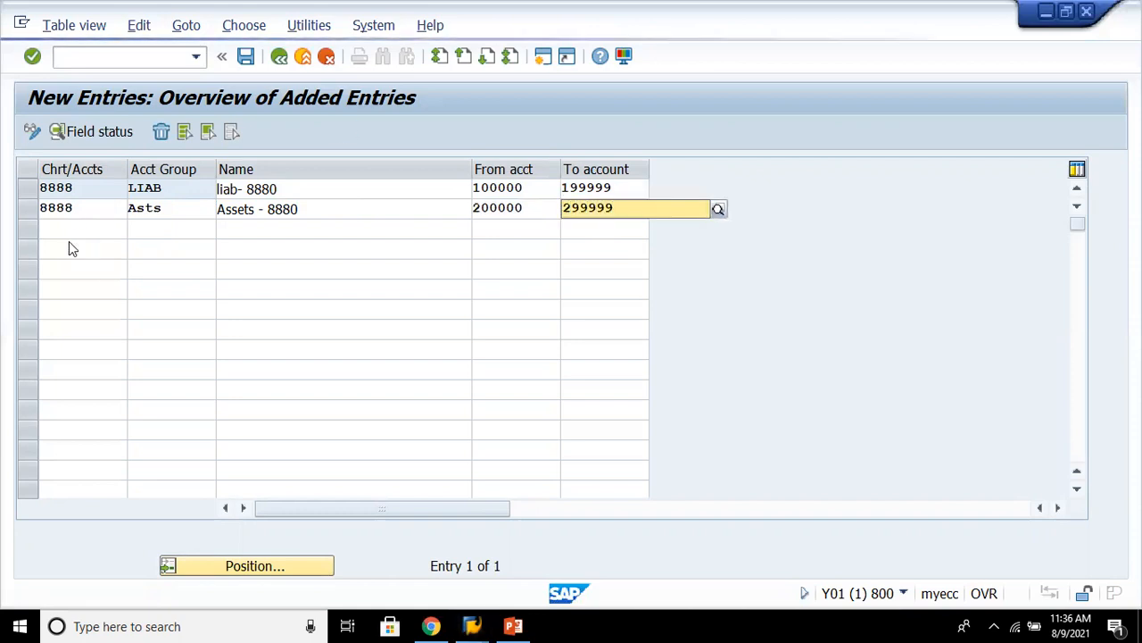
- In the third row, enter chart of accounts 8888 and account group inco
{"action": "left_click", "coordinate": [98, 221]}
{"action": "type", "text": "8888"}
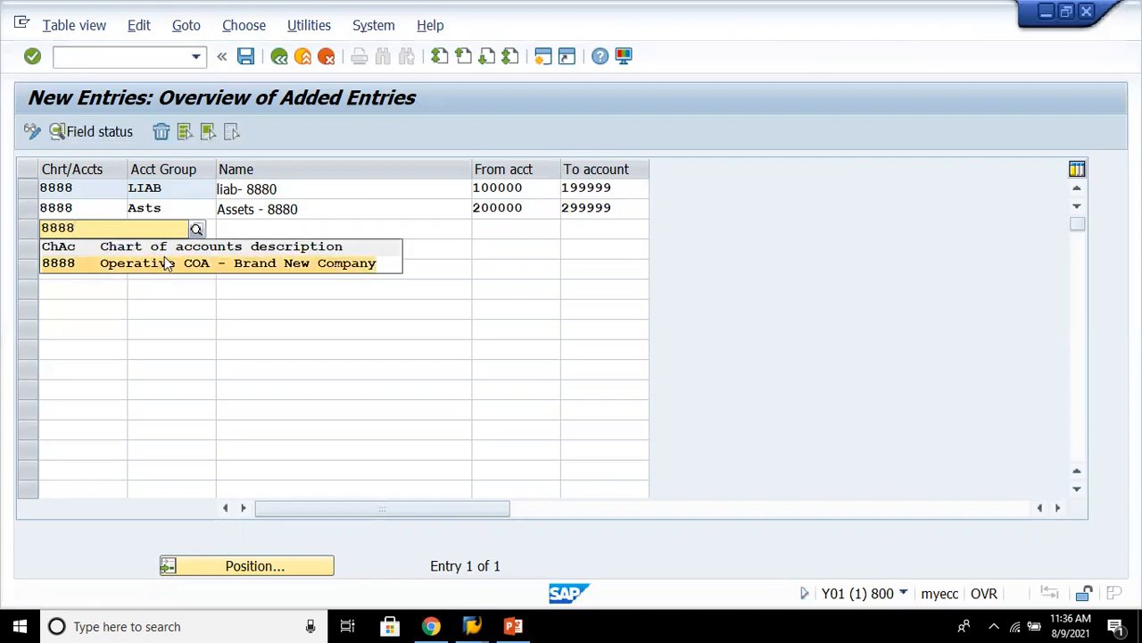
{"action": "left_click", "coordinate": [159, 266]}
{"action": "left_click", "coordinate": [167, 230]}
{"action": "type", "text": "inco"}
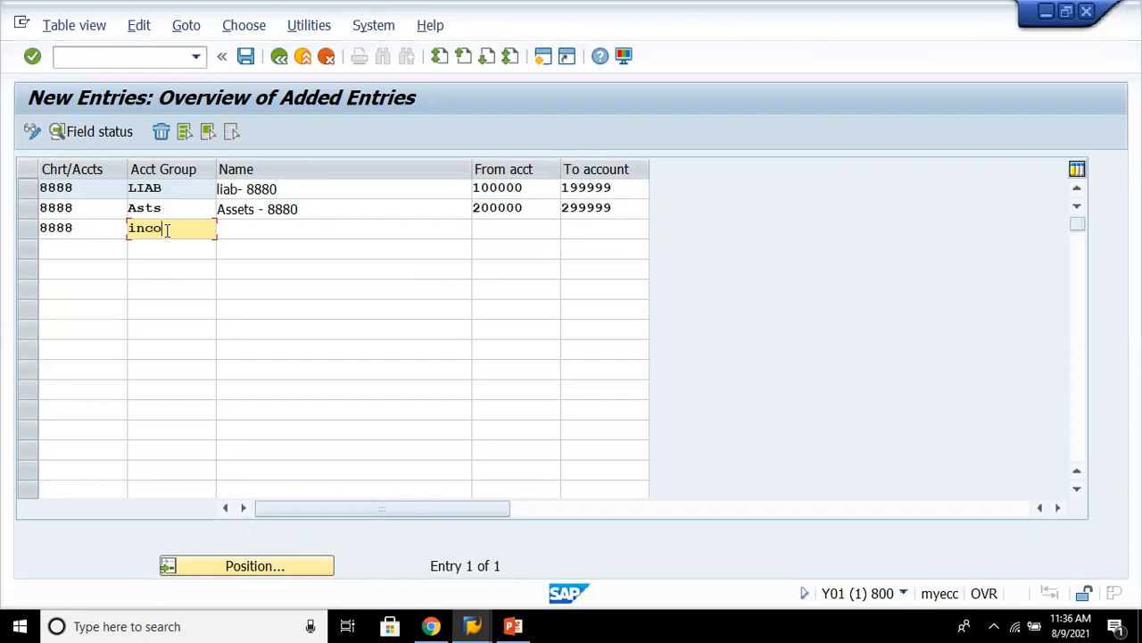
{"action": "key", "text": "BackSpace"}
{"action": "type", "text": "o"}
{"action": "key", "text": "Tab"}
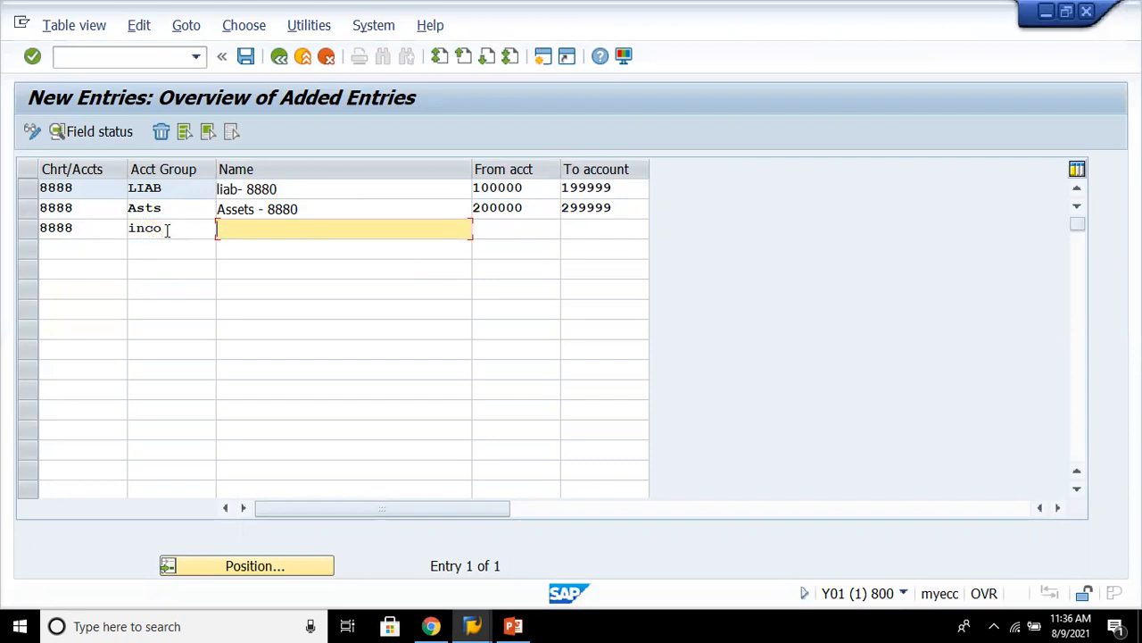
- Name the inco group "Incomes - 8880" with the account range 300000 to 399999
{"action": "type", "text": "in"}
{"action": "key", "text": "BackSpace"}
{"action": "key", "text": "BackSpace"}
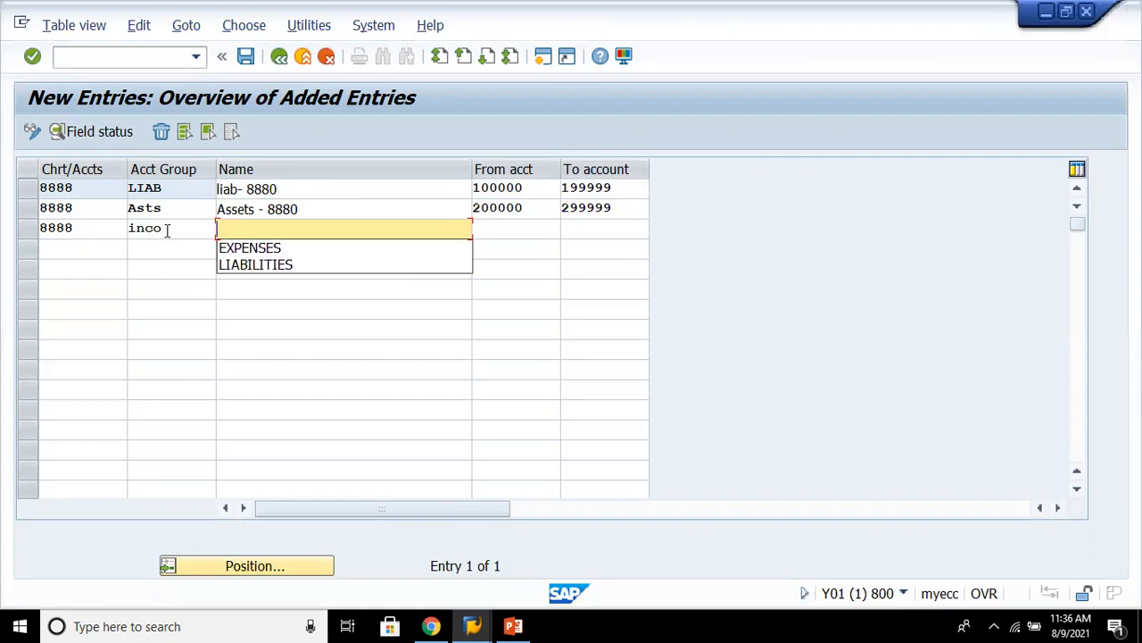
{"action": "type", "text": "Incomes - 888"}
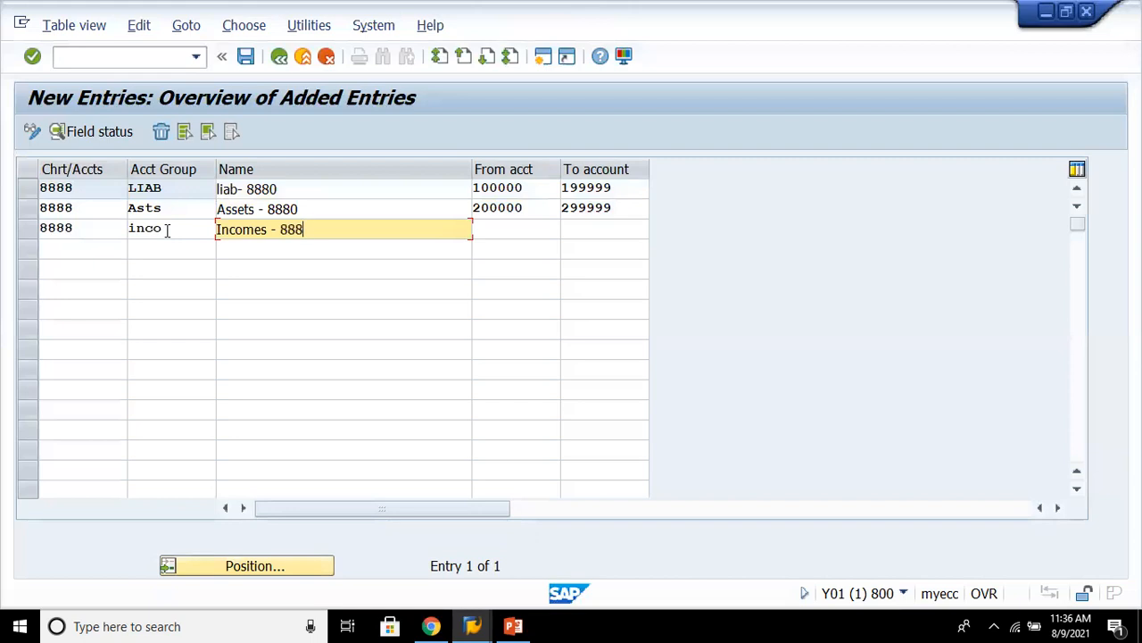
{"action": "type", "text": "0"}
{"action": "key", "text": "Tab"}
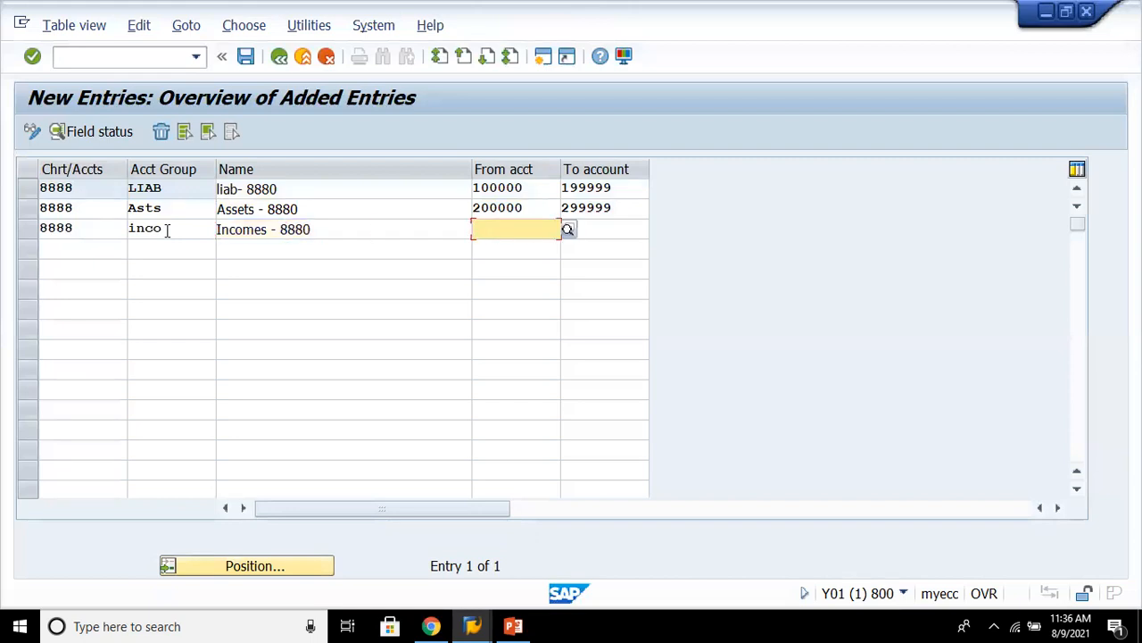
{"action": "type", "text": "300000"}
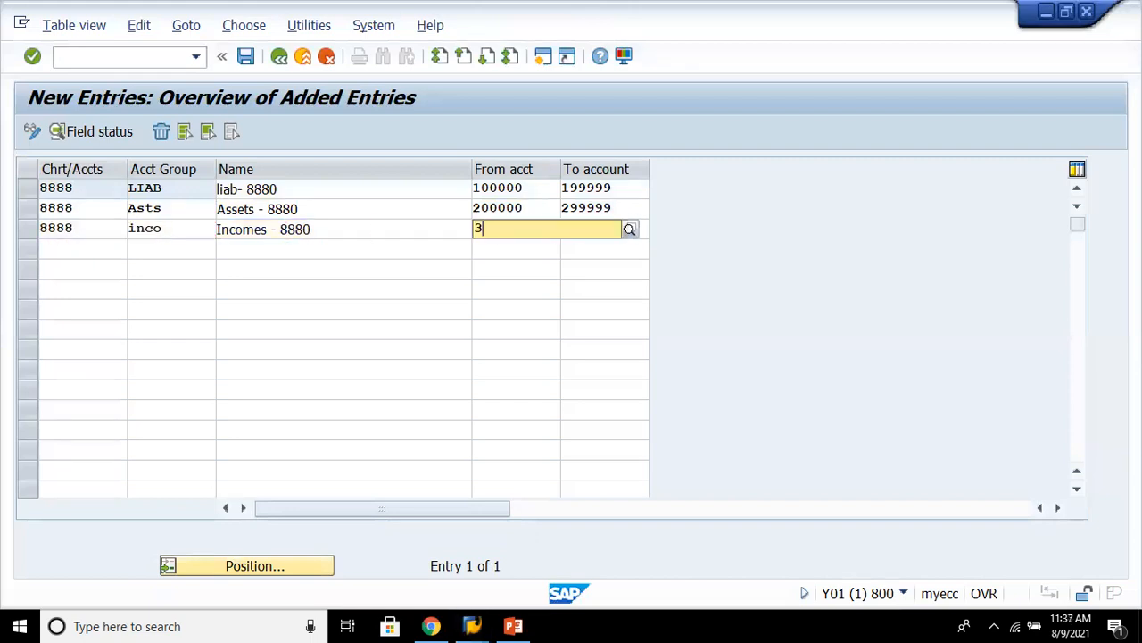
{"action": "key", "text": "Return"}
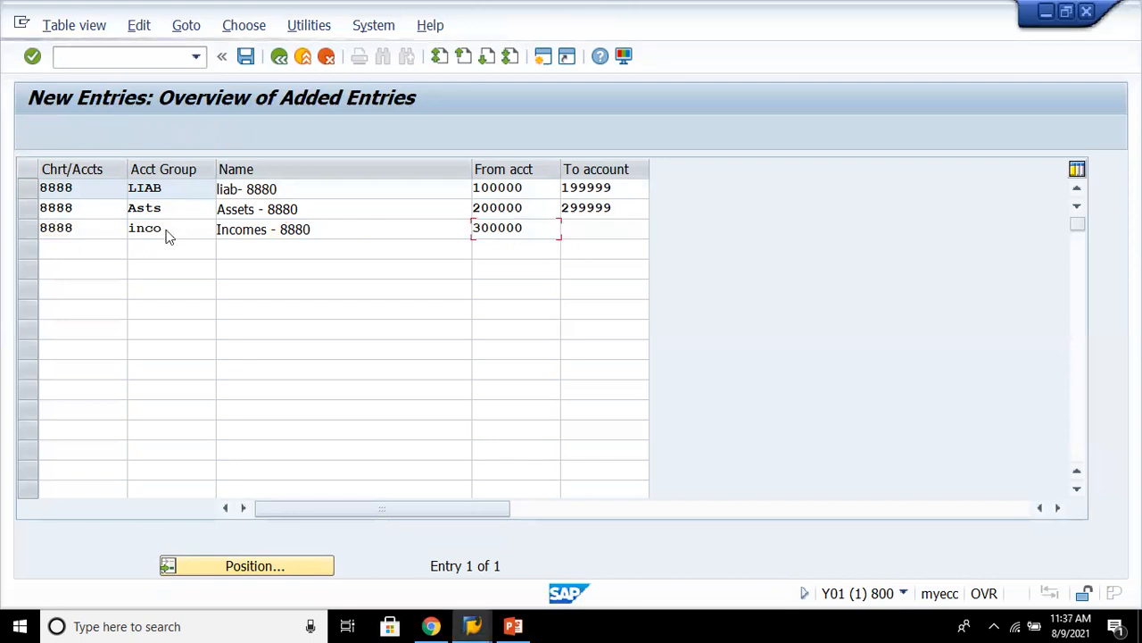
{"action": "key", "text": "BackSpace"}
{"action": "key", "text": "BackSpace"}
{"action": "key", "text": "BackSpace"}
{"action": "key", "text": "BackSpace"}
{"action": "key", "text": "BackSpace"}
{"action": "type", "text": "0000"}
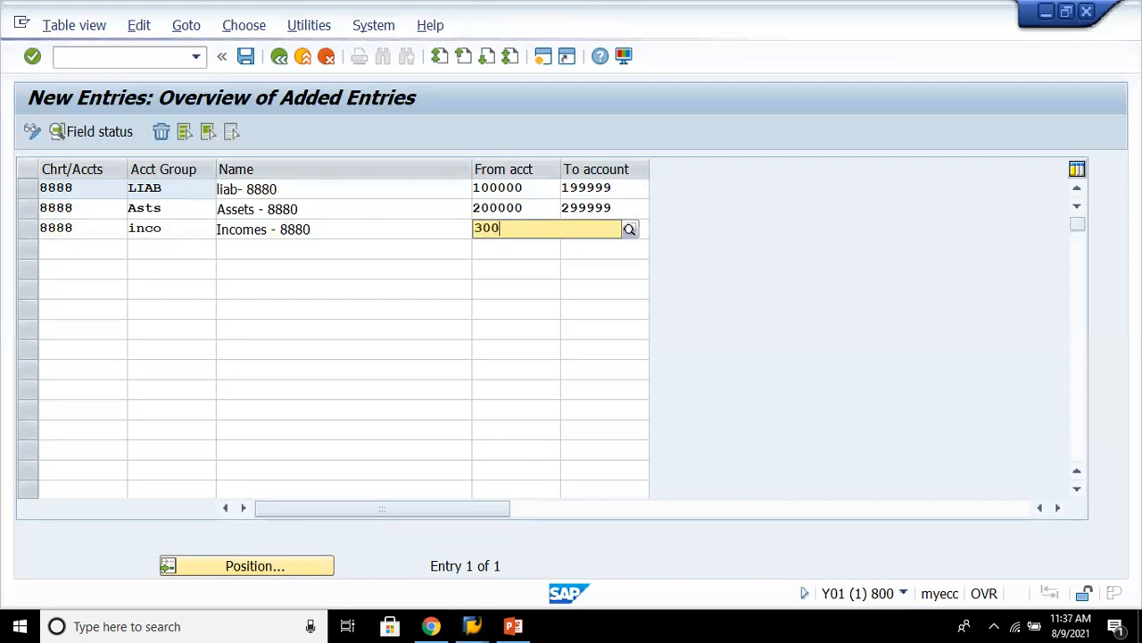
{"action": "type", "text": "0"}
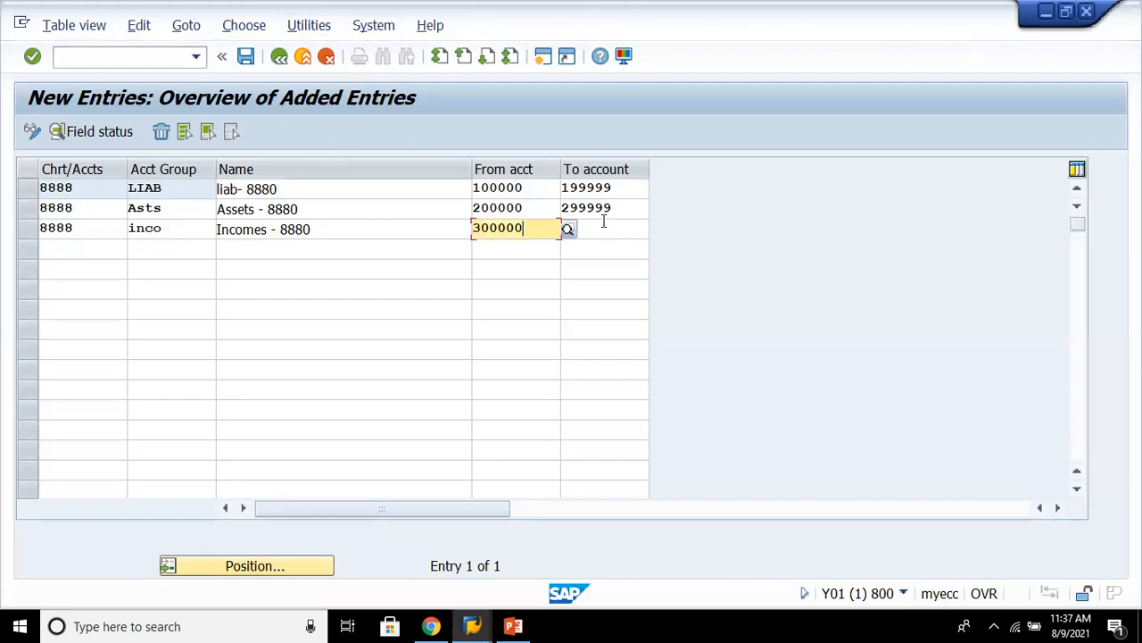
{"action": "left_click", "coordinate": [603, 223]}
{"action": "type", "text": "399999"}
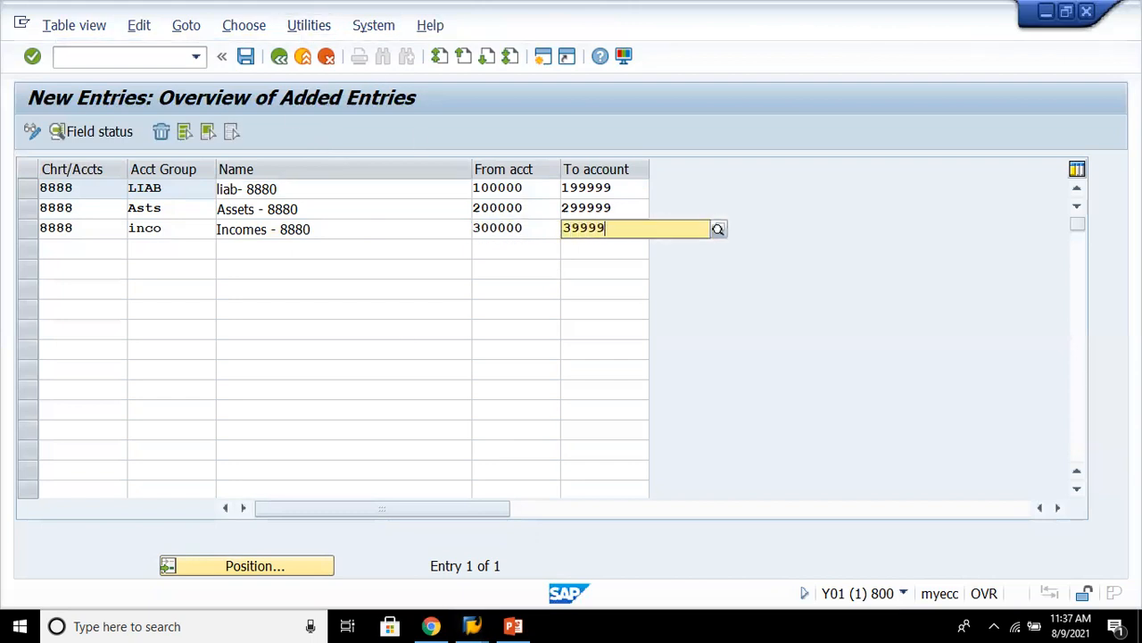
- In the fourth row, enter chart of accounts 8888 and account group expn
{"action": "left_click", "coordinate": [62, 249]}
{"action": "type", "text": "8888"}
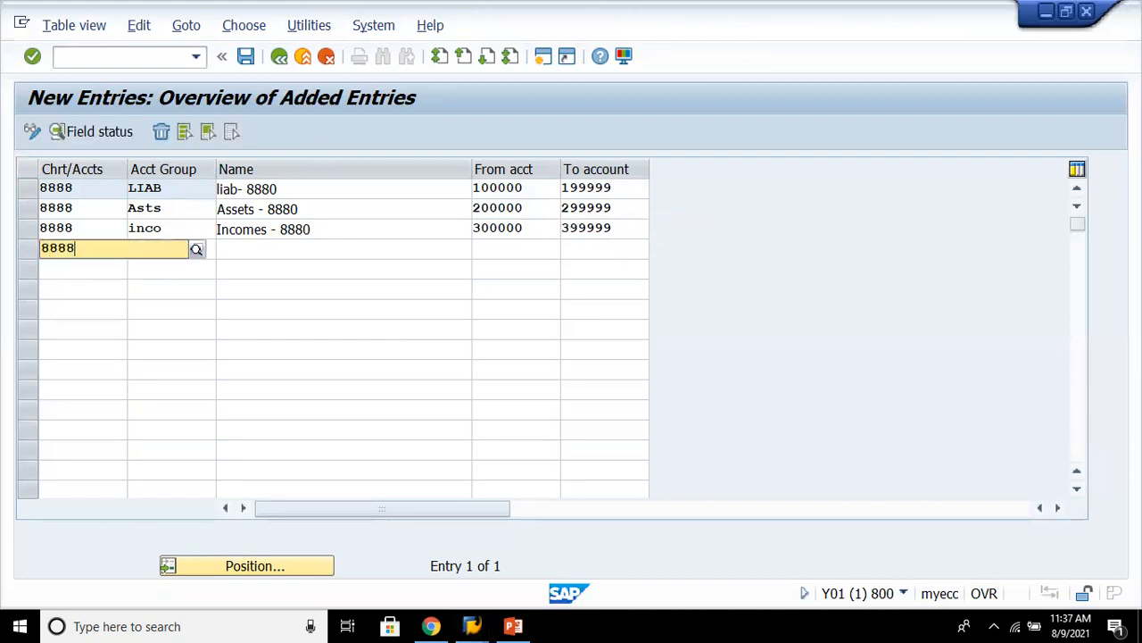
{"action": "left_click", "coordinate": [186, 295]}
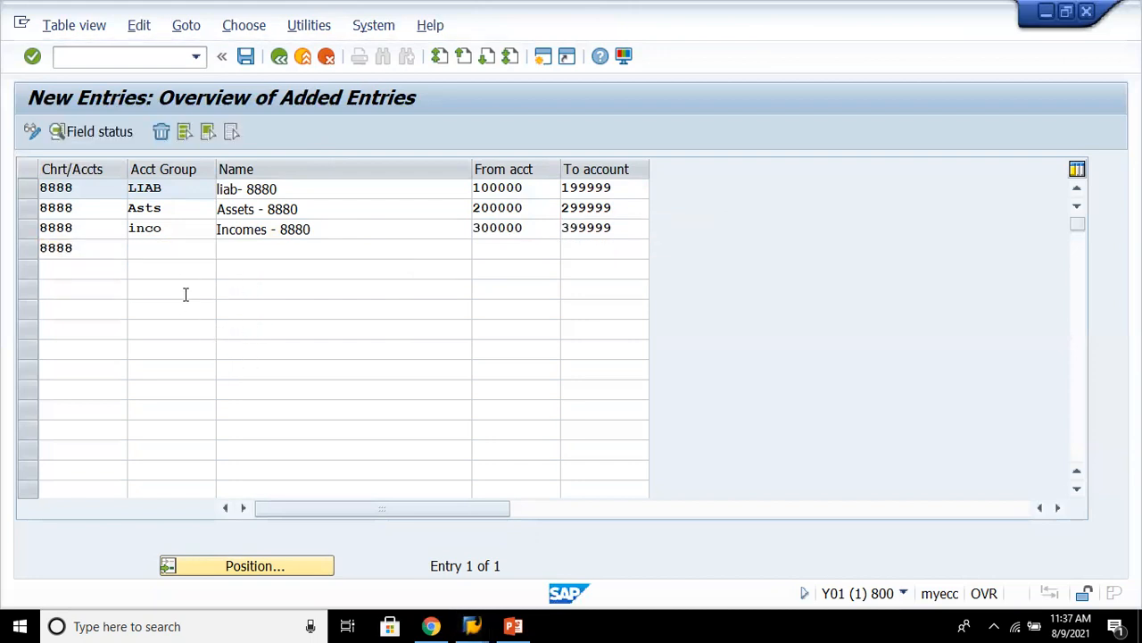
{"action": "left_click", "coordinate": [186, 246]}
{"action": "type", "text": "exps"}
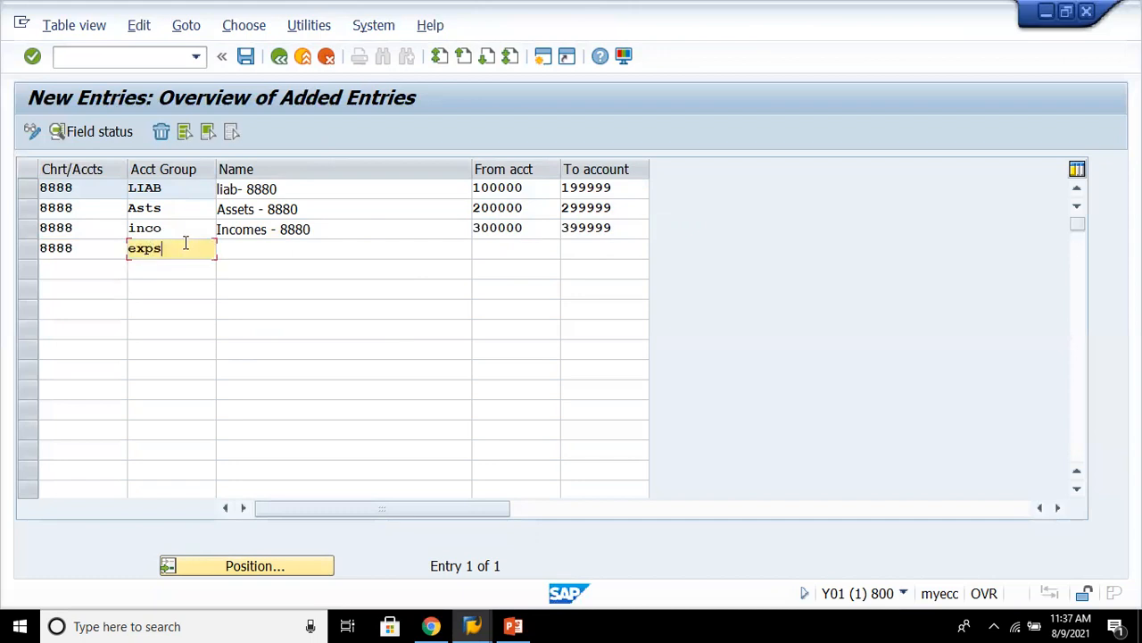
{"action": "key", "text": "Tab"}
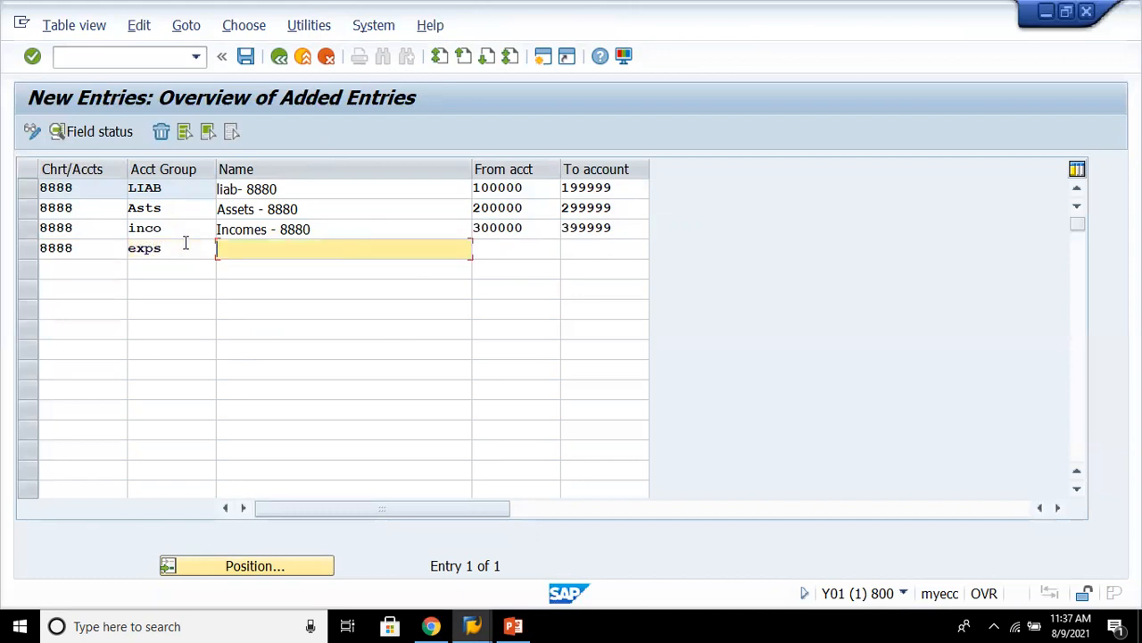
{"action": "key", "text": "BackSpace"}
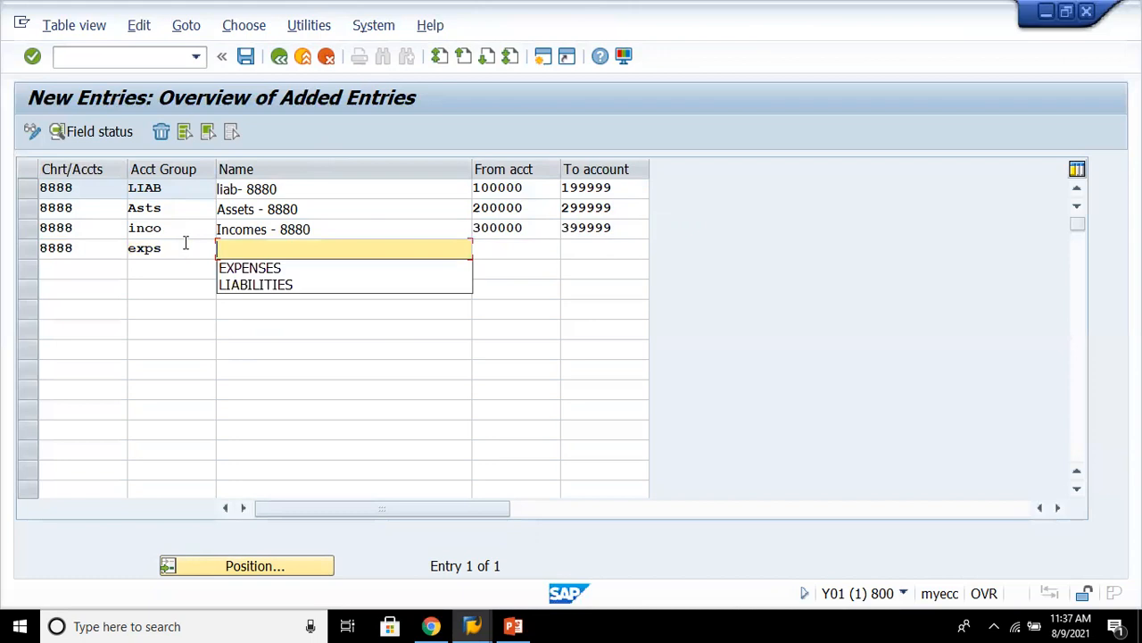
{"action": "left_click", "coordinate": [188, 243]}
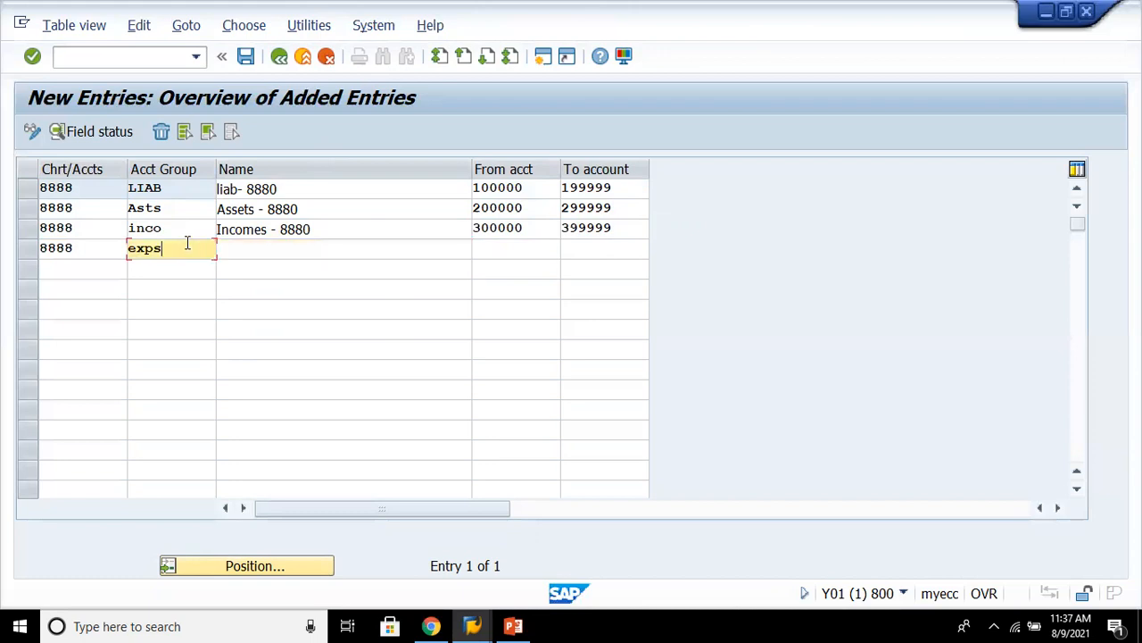
{"action": "key", "text": "BackSpace"}
{"action": "type", "text": "n"}
{"action": "key", "text": "Tab"}
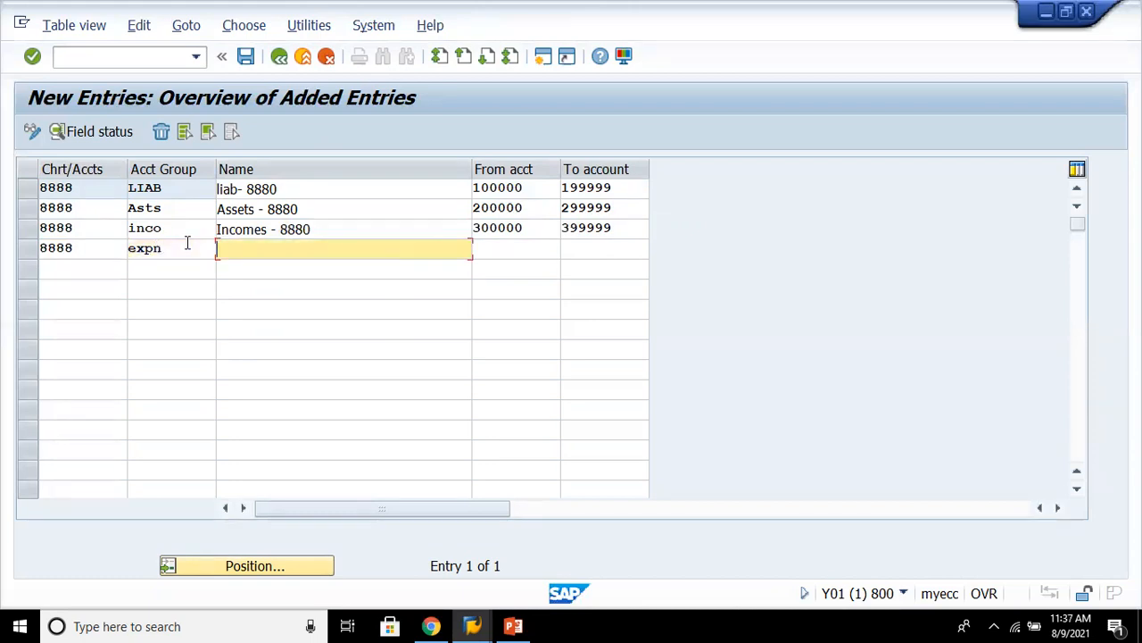
- Name the expn group "Expenses - 8880" with the account range 400000 to 499999 and confirm the entries
{"action": "type", "text": "Ex"}
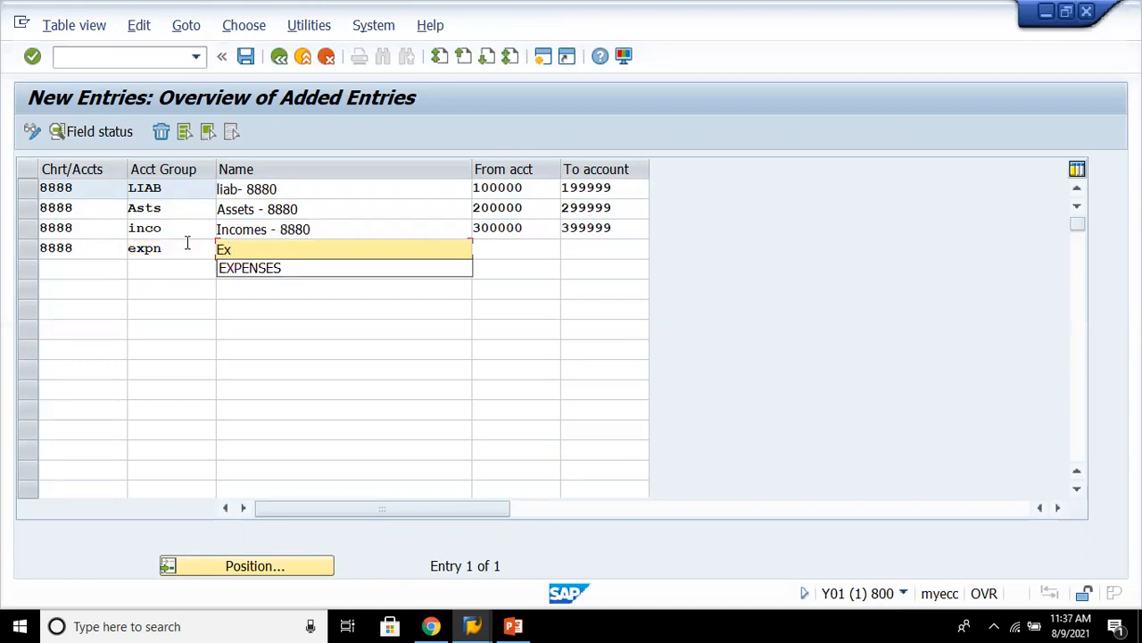
{"action": "type", "text": "penses - 8880"}
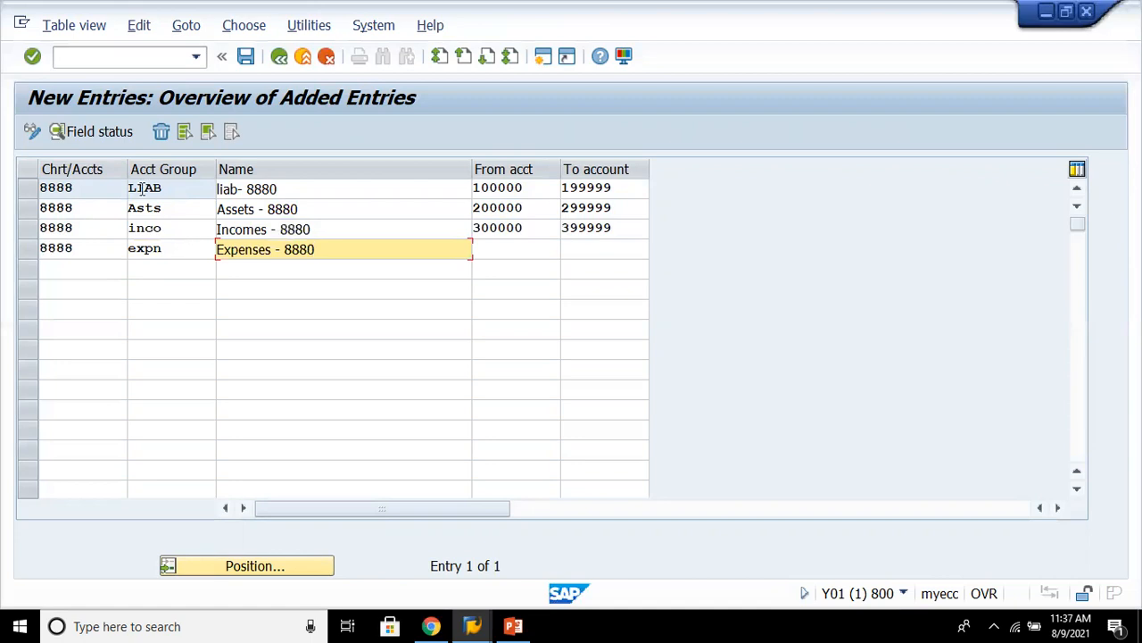
{"action": "left_click", "coordinate": [501, 246]}
{"action": "type", "text": "400000"}
{"action": "left_click", "coordinate": [594, 364]}
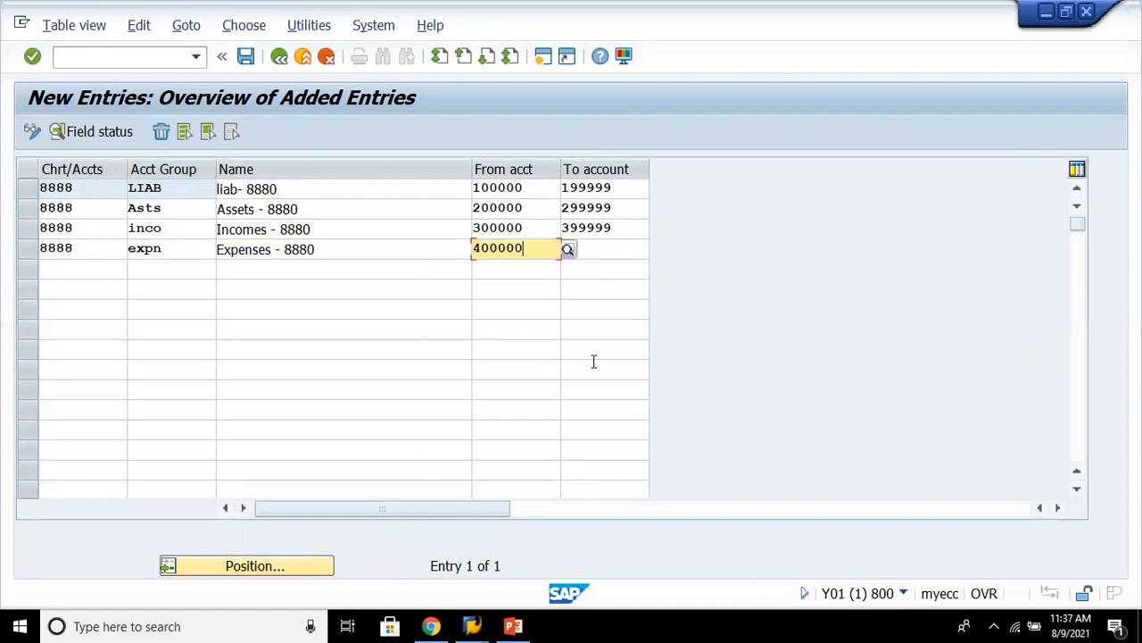
{"action": "left_click", "coordinate": [614, 250]}
{"action": "type", "text": "499999"}
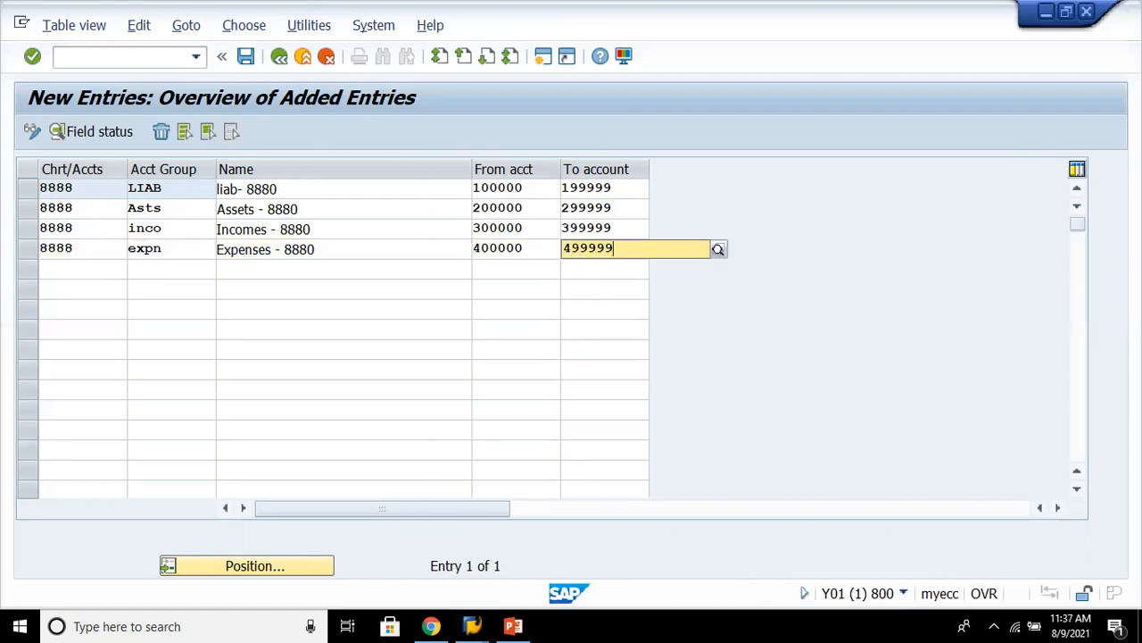
{"action": "key", "text": "Return"}
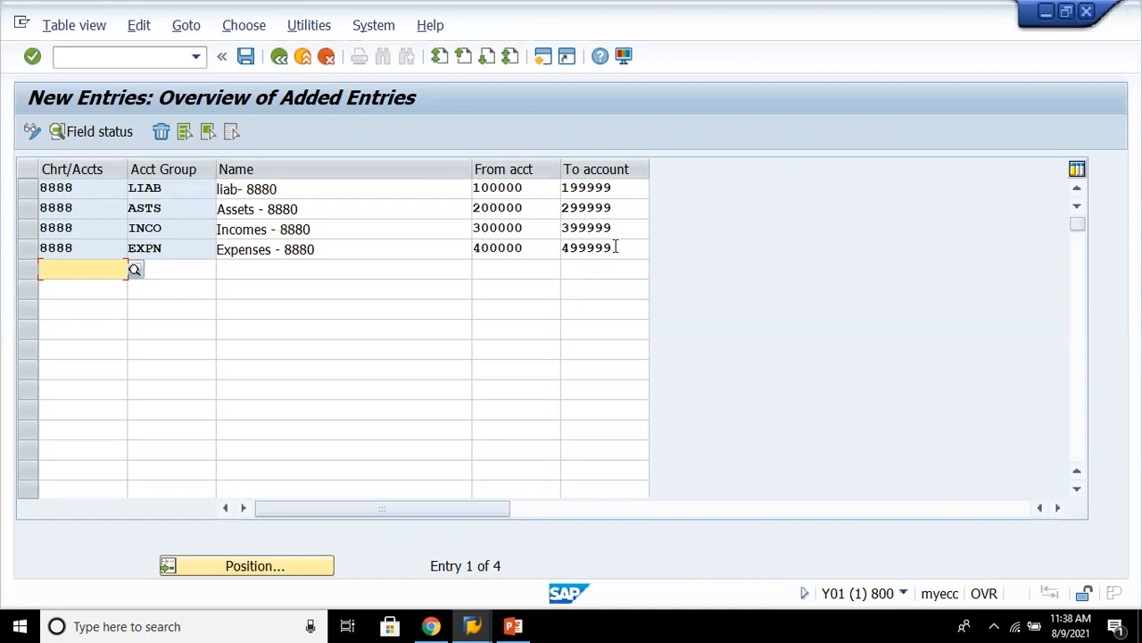
- Save the new account groups, accepting the proposed customizing request
{"action": "key", "text": "ctrl+s"}
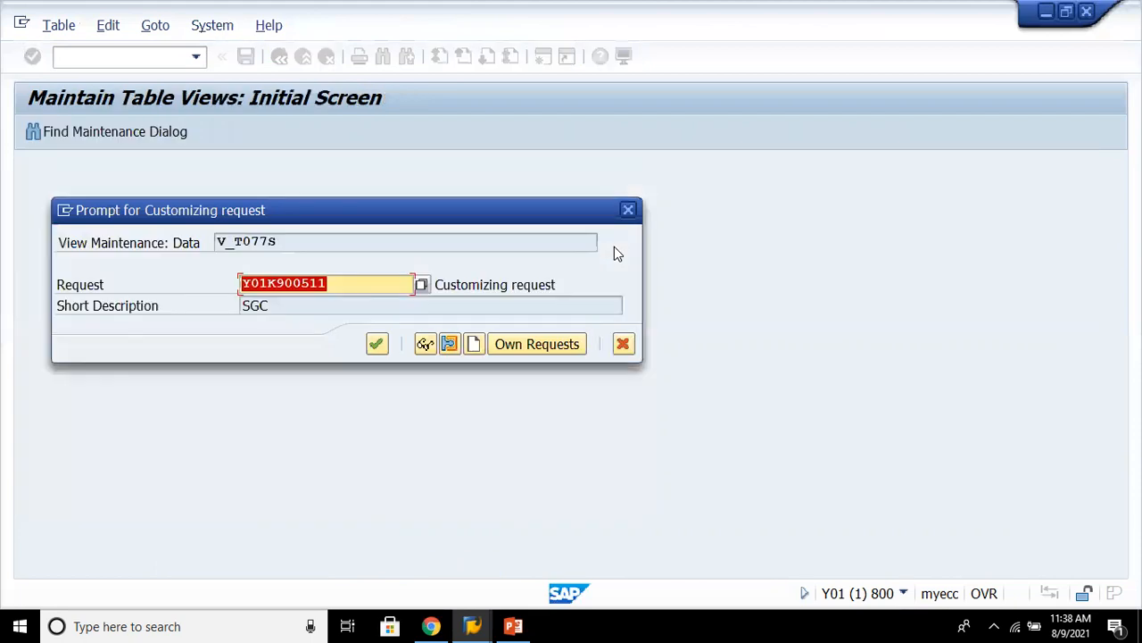
{"action": "key", "text": "Return"}
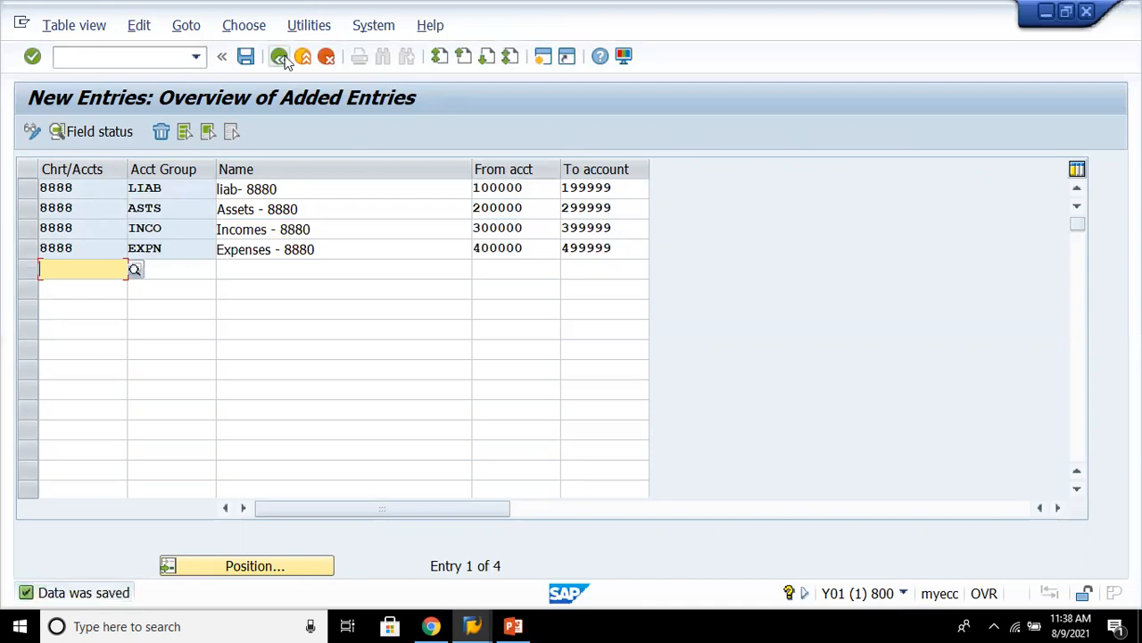
- Leave the account group maintenance back to the IMG and switch to the PowerPoint presentation
{"action": "left_click", "coordinate": [282, 59]}
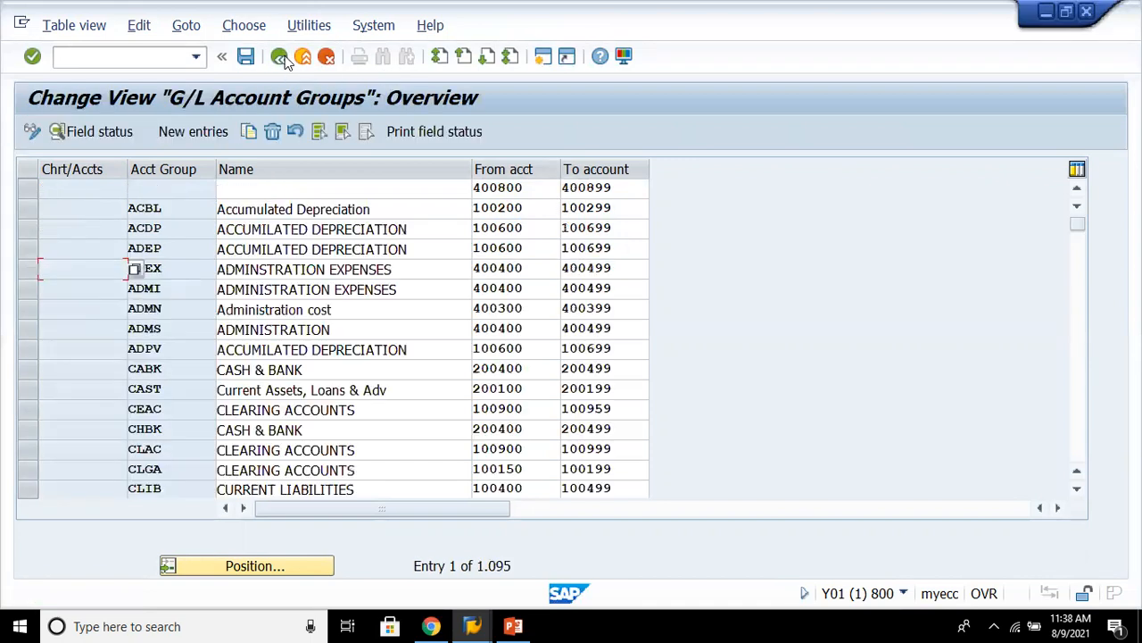
{"action": "left_click", "coordinate": [282, 59]}
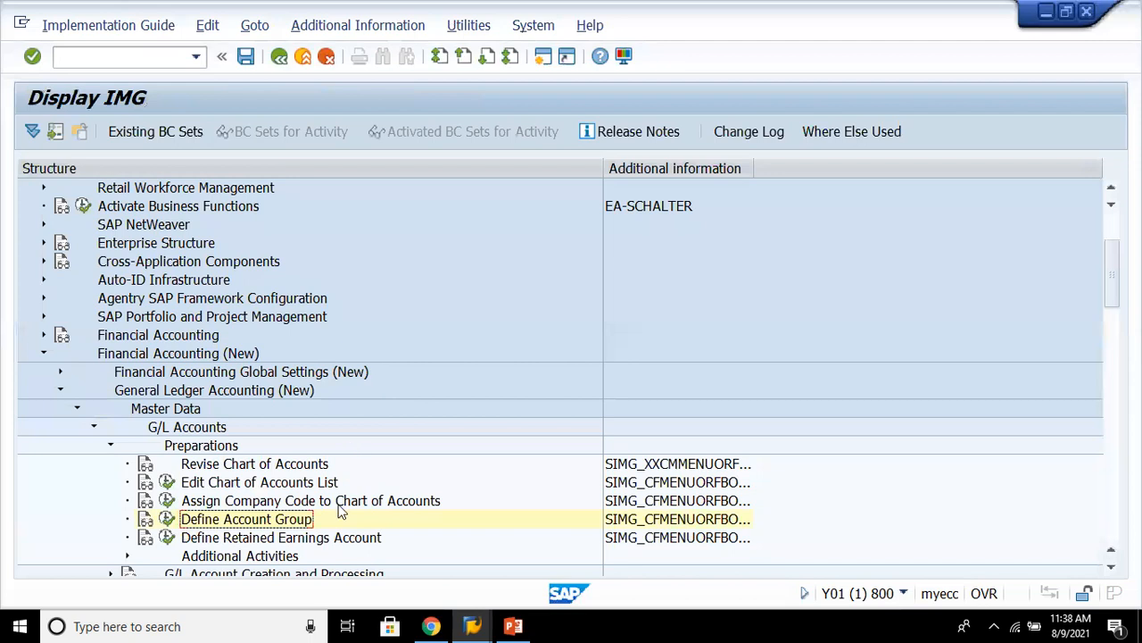
{"action": "left_click", "coordinate": [339, 538]}
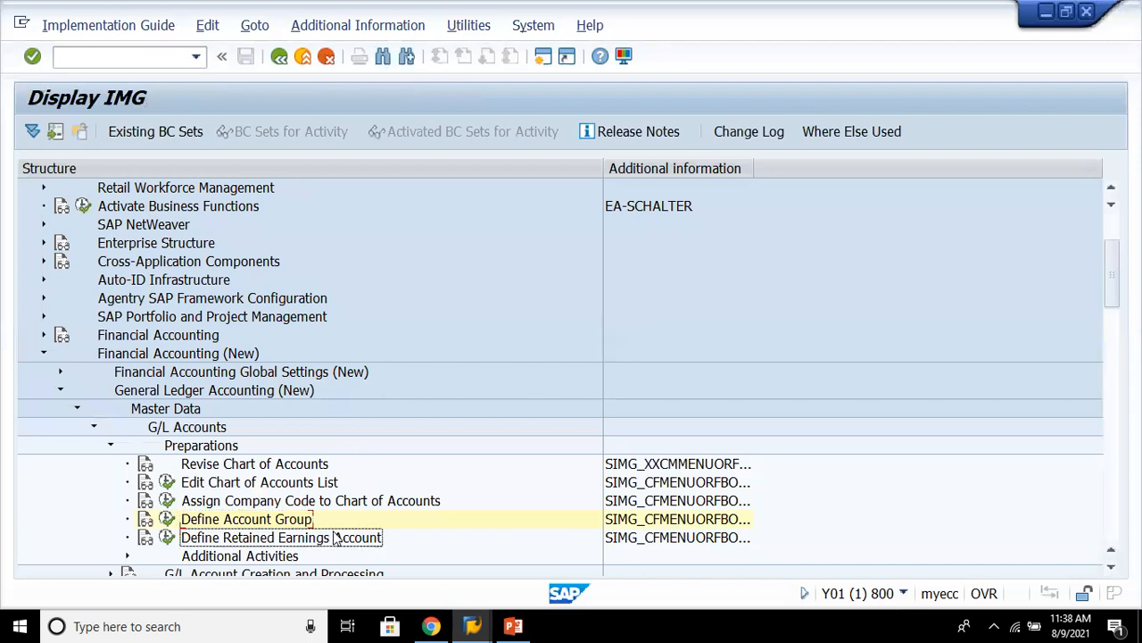
{"action": "left_click", "coordinate": [514, 626]}
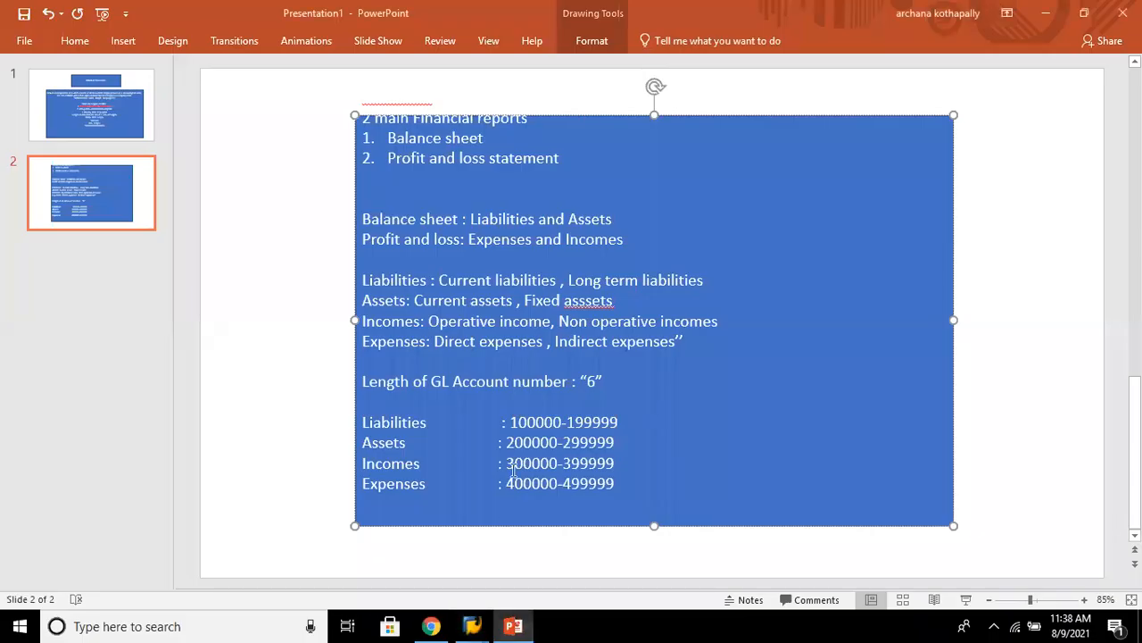
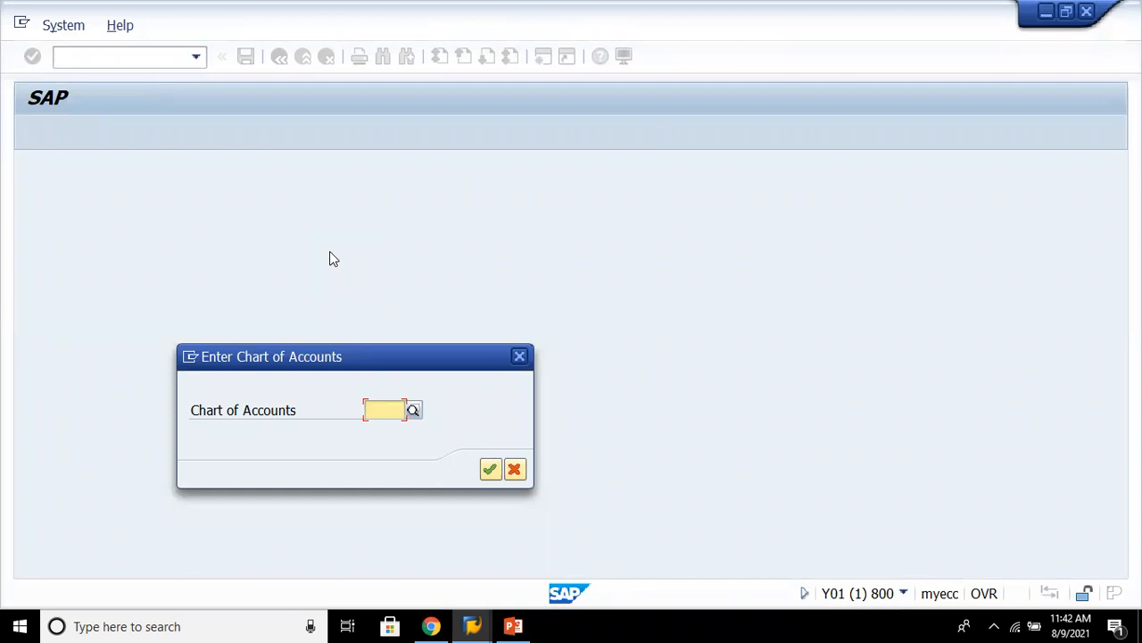
- Enter chart of accounts 8888 to define its retained earnings account
{"action": "type", "text": "8888"}
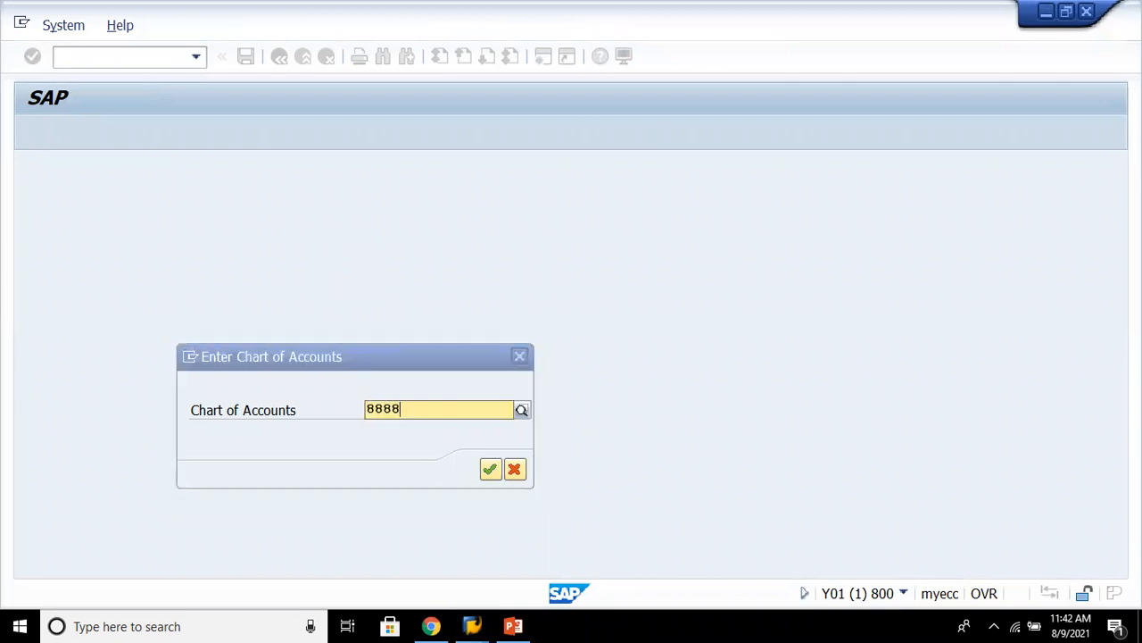
{"action": "key", "text": "Down"}
{"action": "key", "text": "Return"}
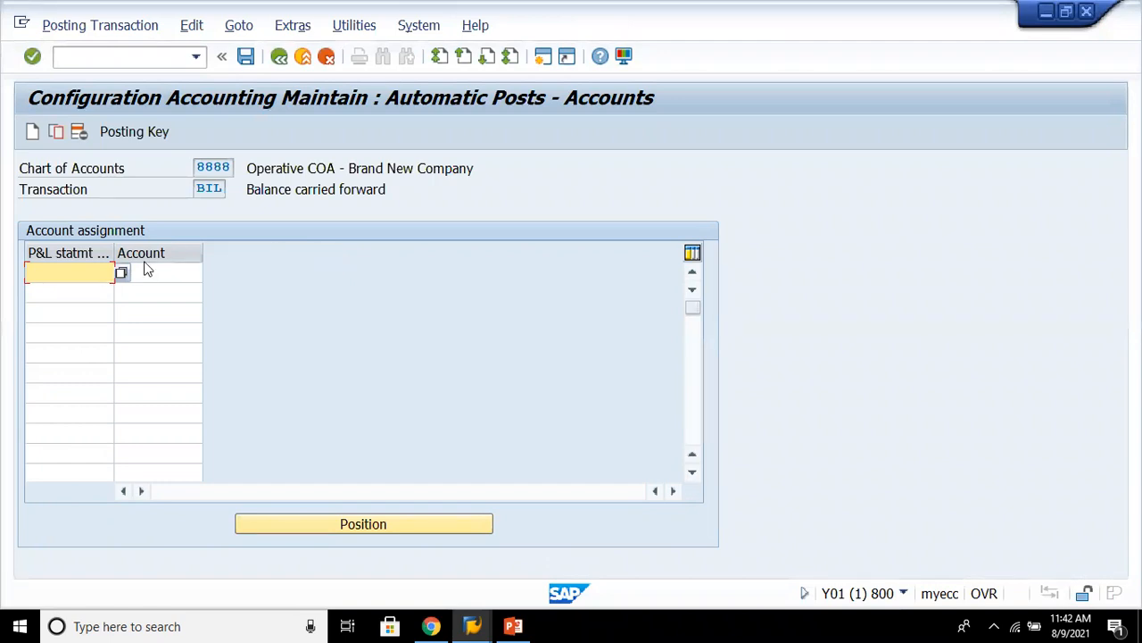
- Assign retained earnings account 100000 to P&L statement account type X
{"action": "type", "text": "x"}
{"action": "key", "text": "Tab"}
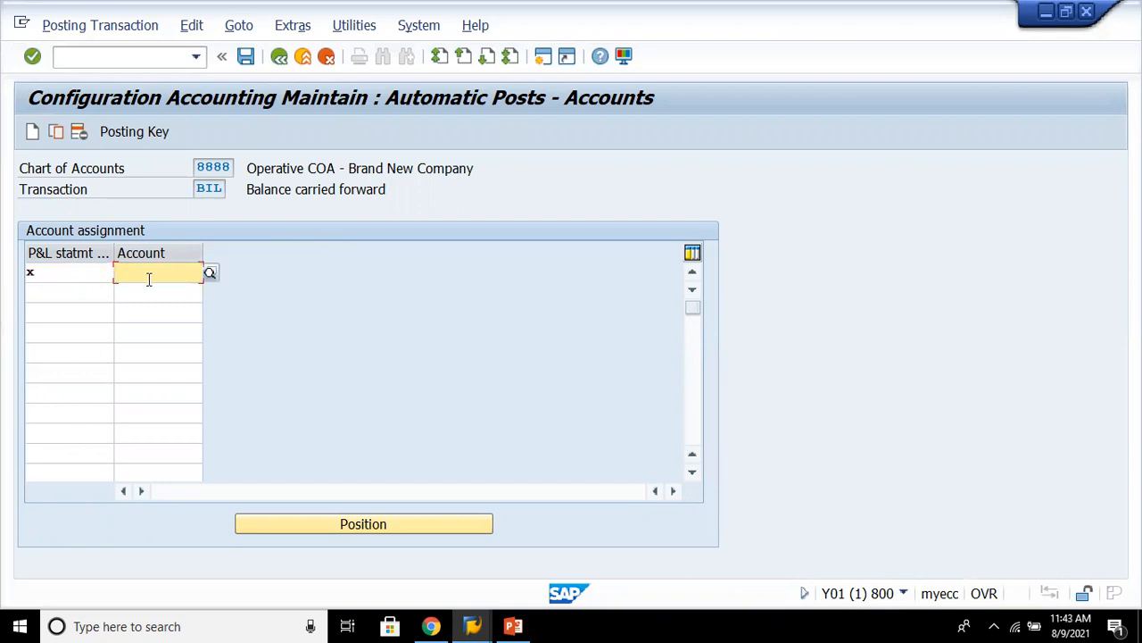
{"action": "type", "text": "10000"}
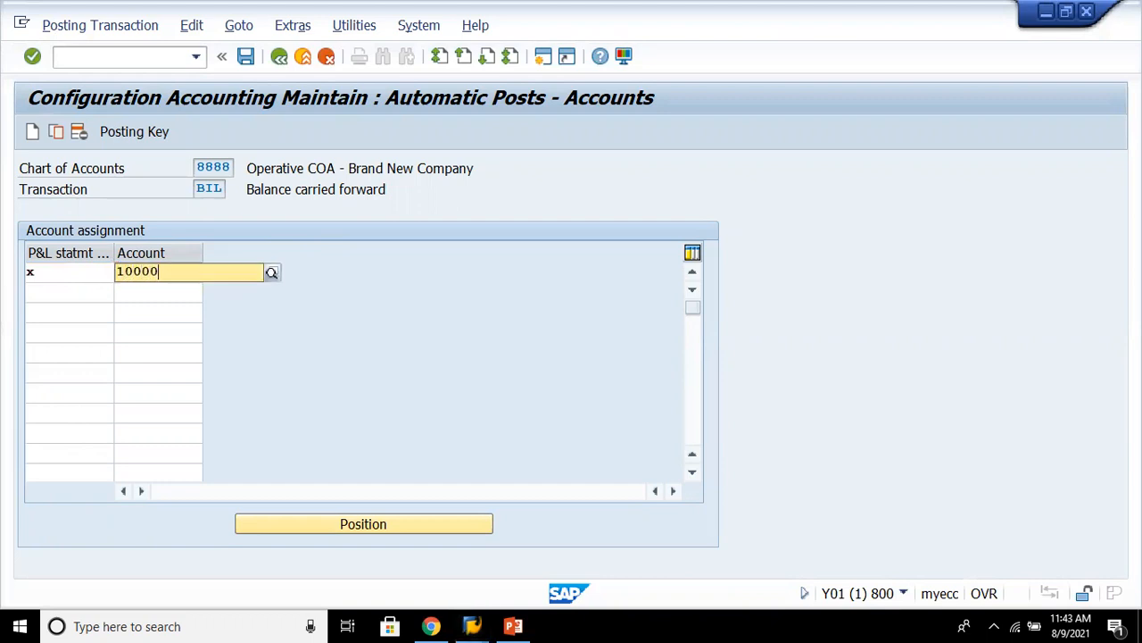
{"action": "type", "text": "0"}
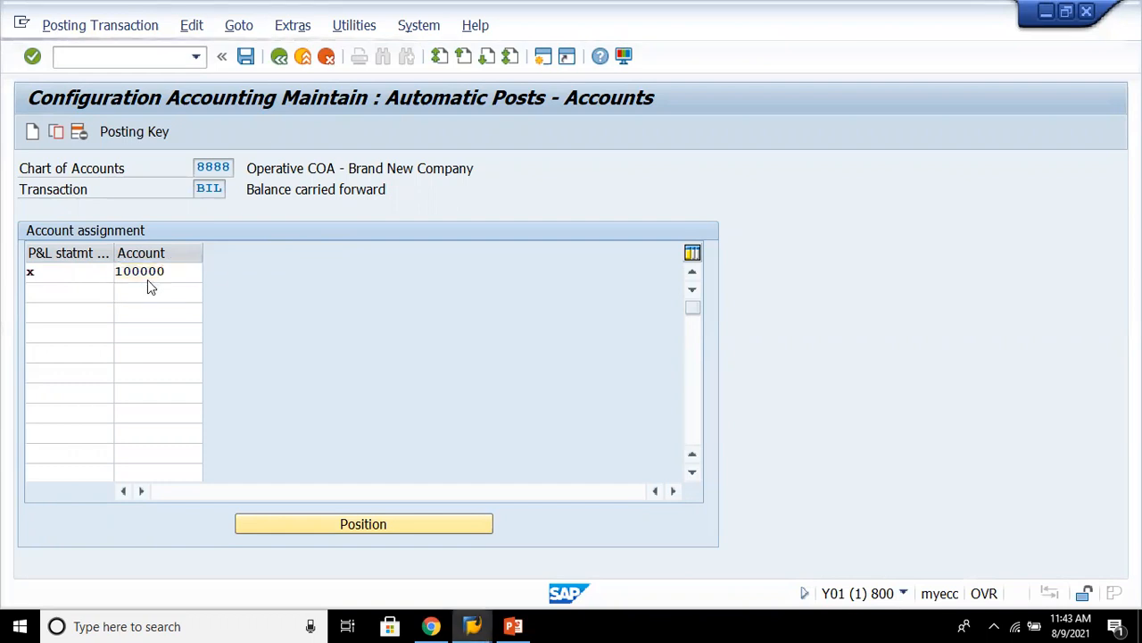
{"action": "key", "text": "Return"}
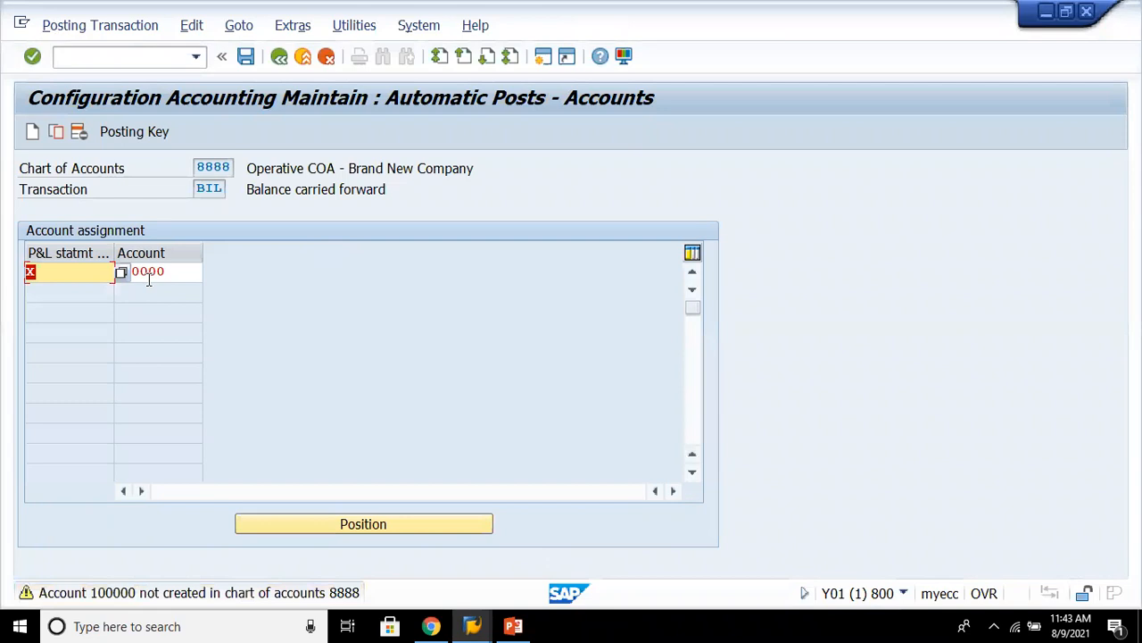
{"action": "left_click", "coordinate": [149, 280]}
{"action": "key", "text": "Return"}
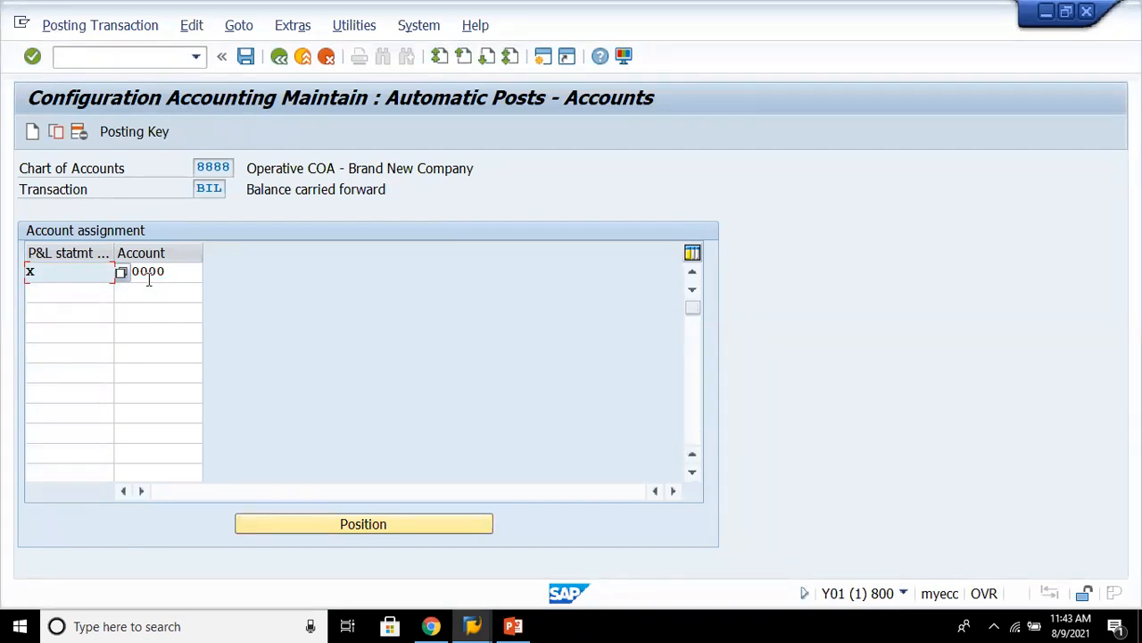
- Save the retained earnings assignment, accepting the proposed customizing request, and return to the IMG
{"action": "left_click", "coordinate": [187, 274]}
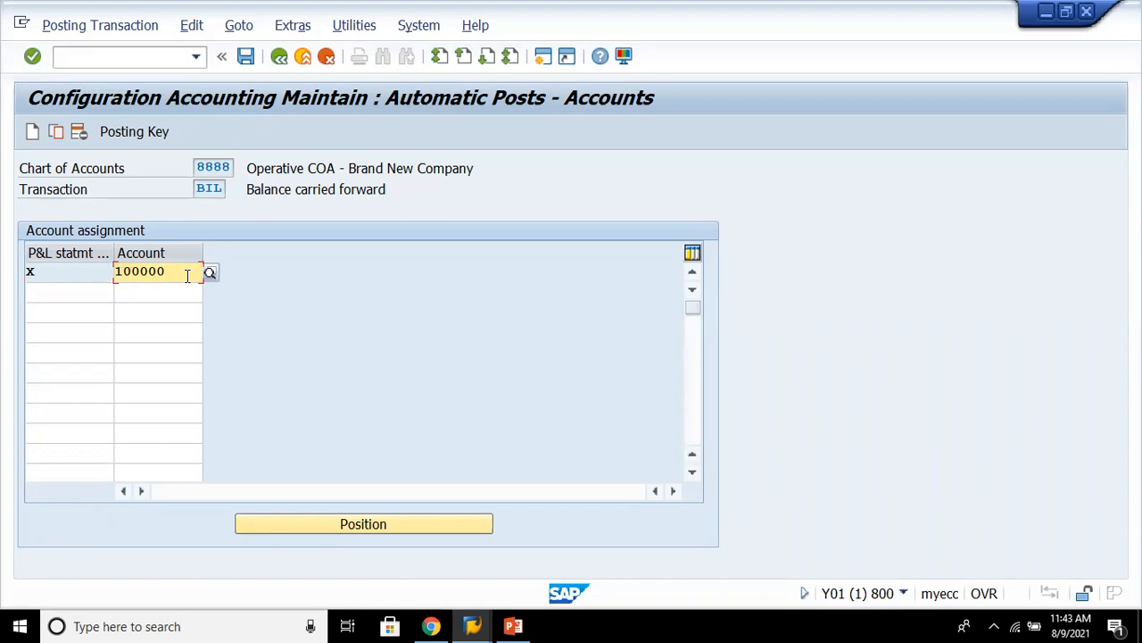
{"action": "key", "text": "ctrl+s"}
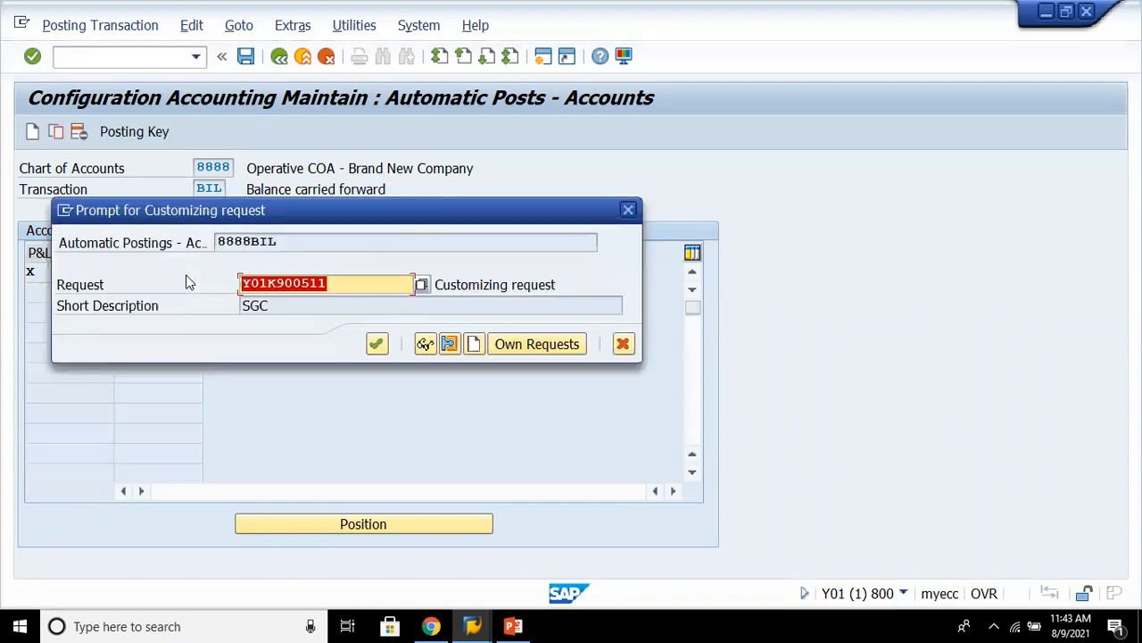
{"action": "key", "text": "Return"}
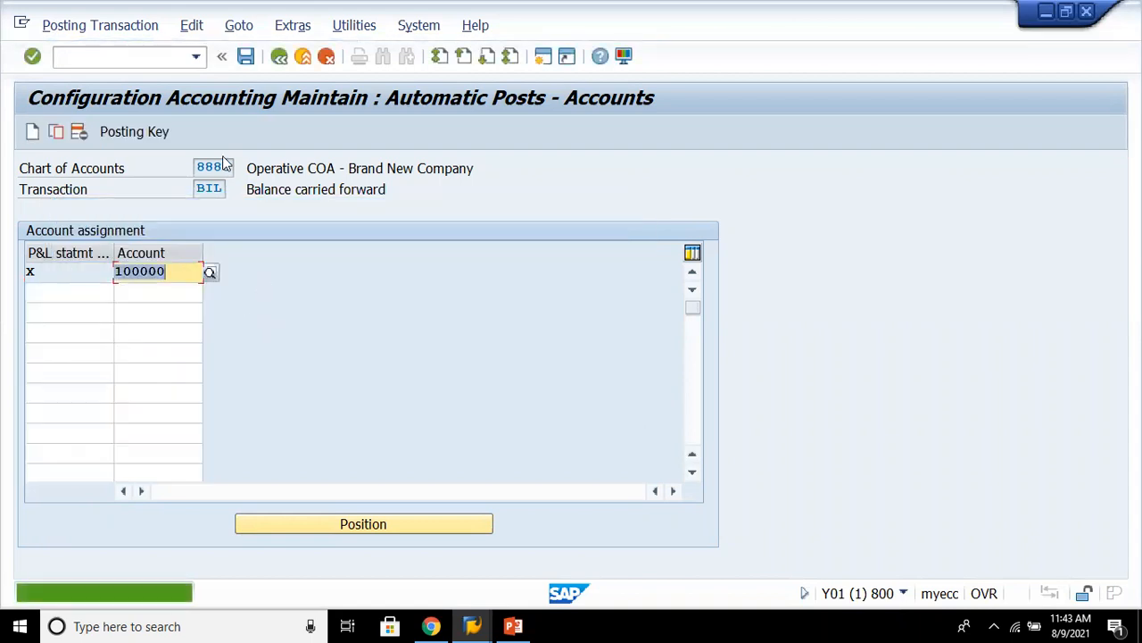
{"action": "key", "text": "ctrl+s"}
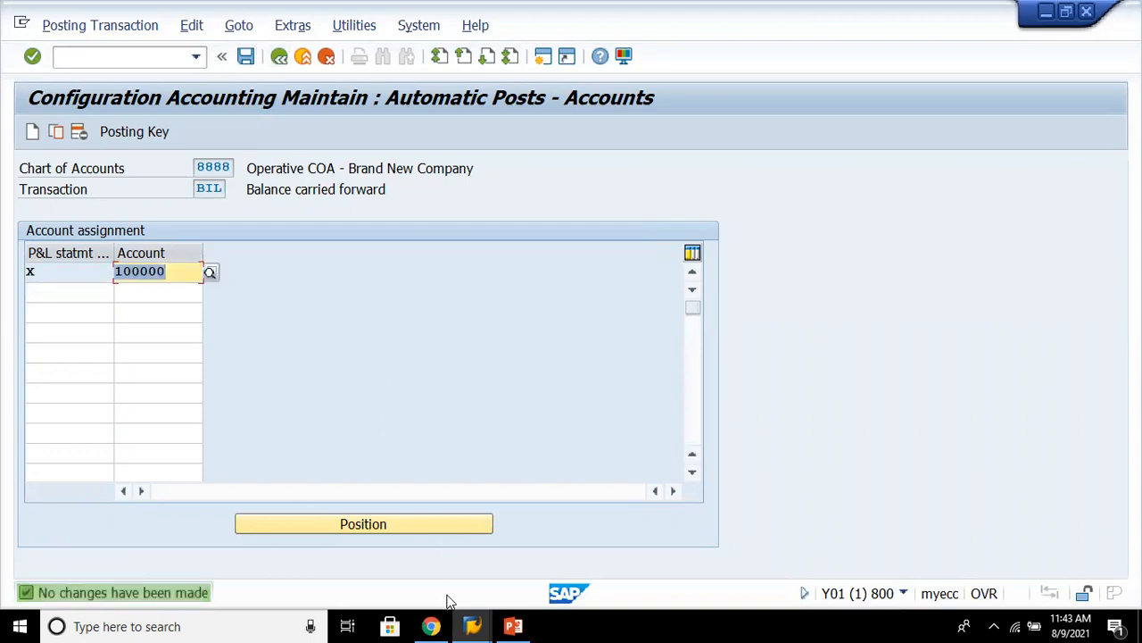
{"action": "left_click", "coordinate": [470, 625]}
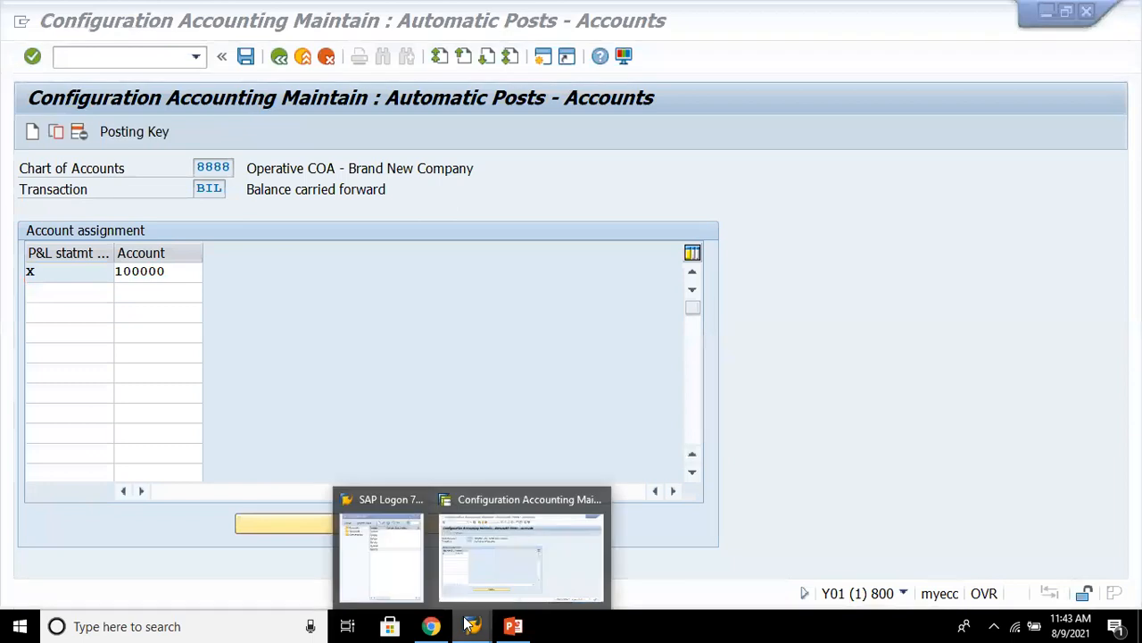
{"action": "left_click", "coordinate": [271, 243]}
{"action": "left_click", "coordinate": [277, 58]}
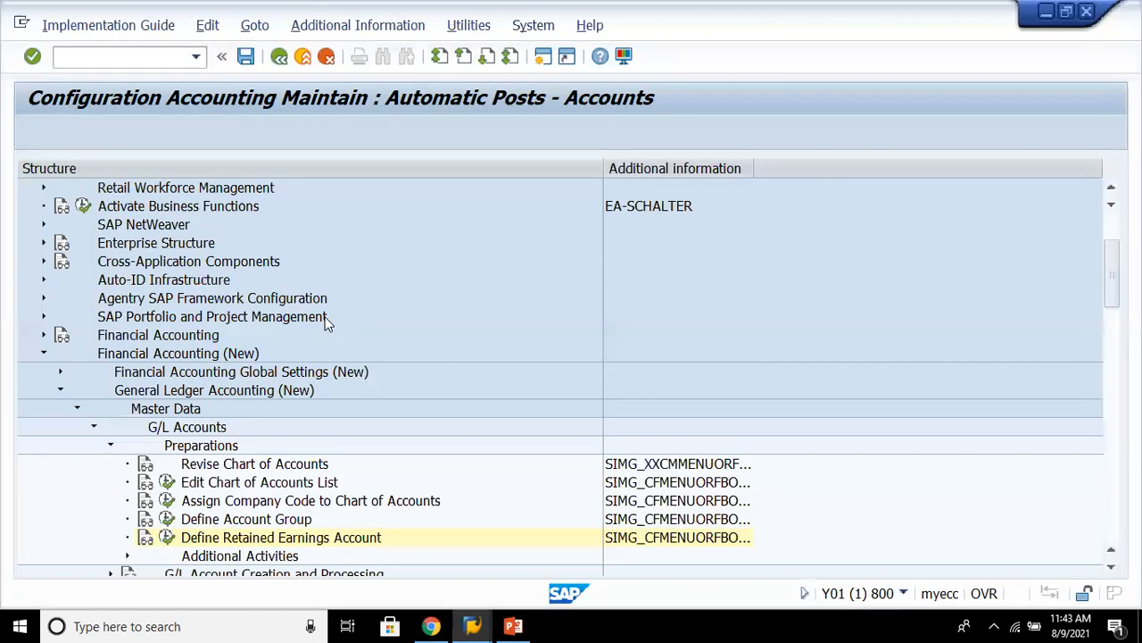
- Browse the G/L Accounts branch of the IMG, expanding Additional Activities and G/L Account Creation and Processing
{"action": "key", "text": "Down"}
{"action": "key", "text": "Down"}
{"action": "key", "text": "Up"}
{"action": "key", "text": "Down"}
{"action": "key", "text": "Right"}
{"action": "key", "text": "Left"}
{"action": "key", "text": "Right"}
{"action": "key", "text": "Left"}
{"action": "key", "text": "Up"}
{"action": "key", "text": "Right"}
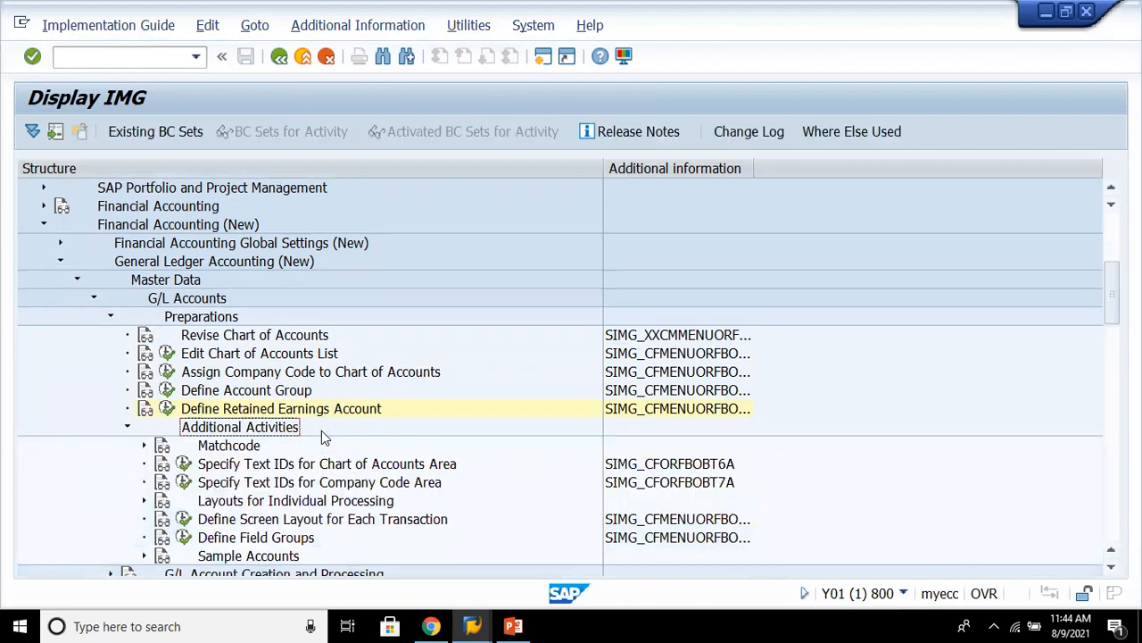
{"action": "key", "text": "Left"}
{"action": "key", "text": "Up"}
{"action": "key", "text": "Up"}
{"action": "key", "text": "Up"}
{"action": "key", "text": "Up"}
{"action": "key", "text": "Up"}
{"action": "key", "text": "Up"}
{"action": "key", "text": "Left"}
{"action": "key", "text": "Down"}
{"action": "key", "text": "Right"}
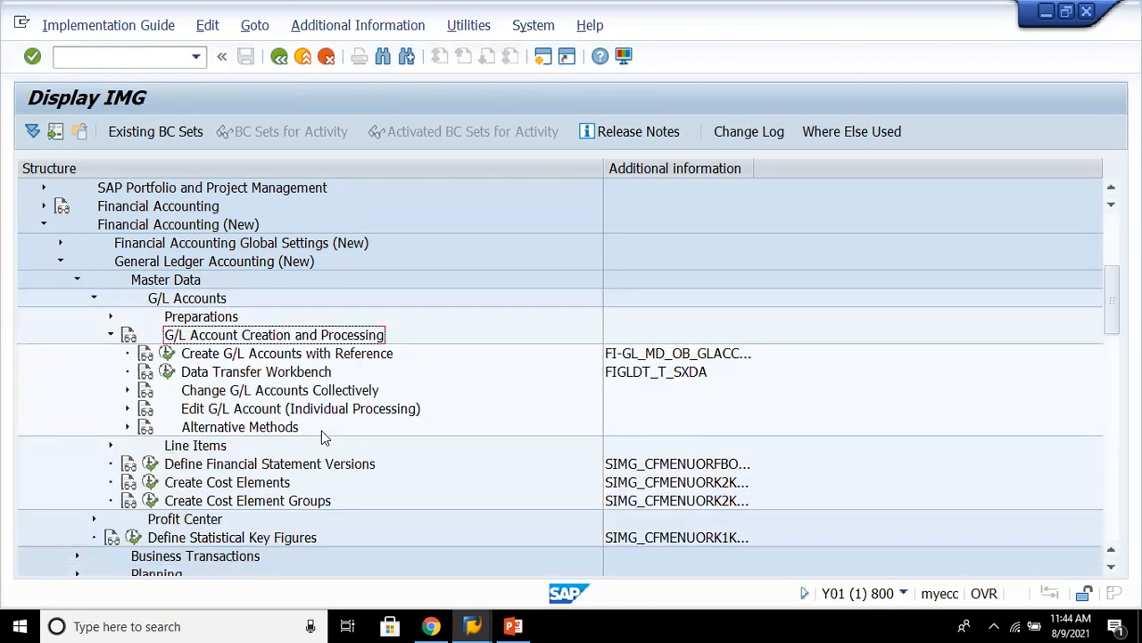
- Open Create G/L Accounts with Reference, examine the target company code table, and go back
{"action": "key", "text": "Down"}
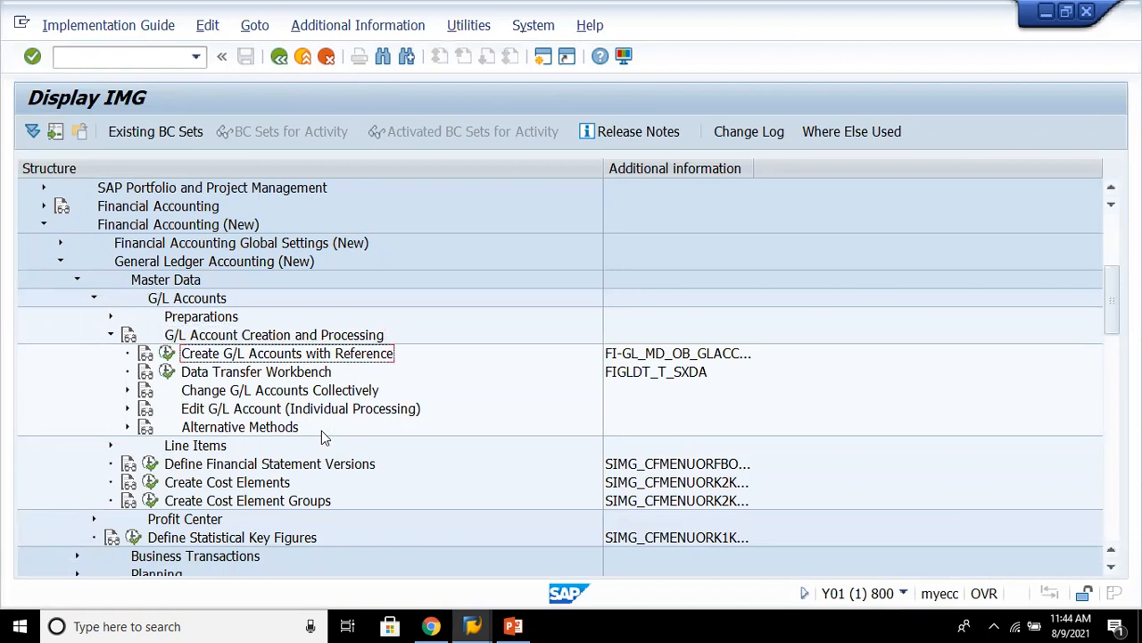
{"action": "left_click", "coordinate": [167, 354]}
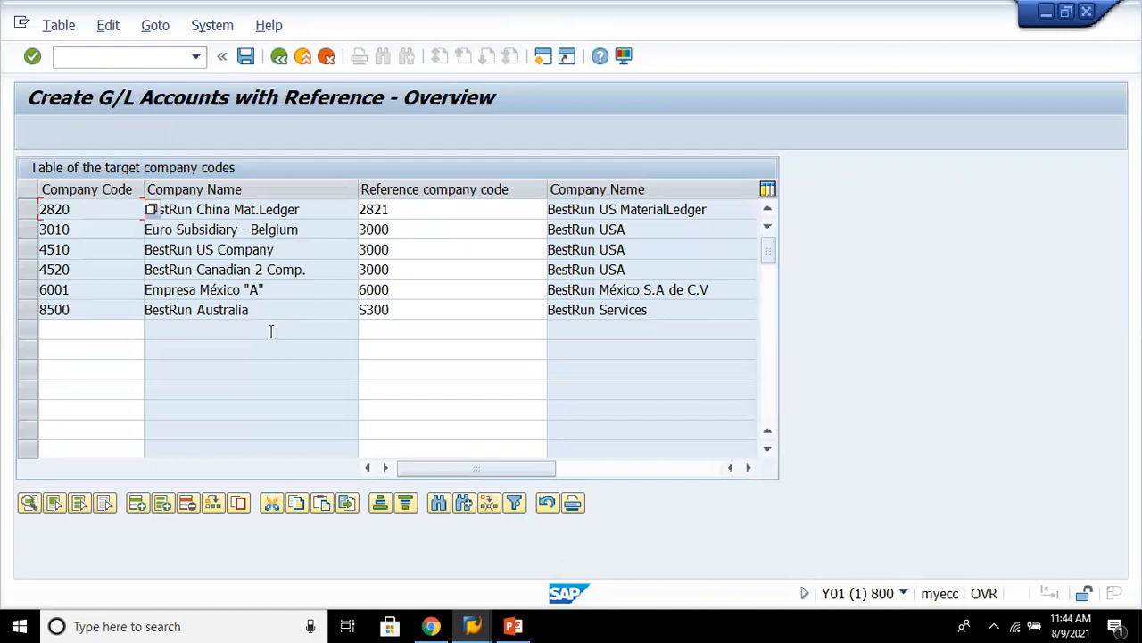
{"action": "left_click", "coordinate": [391, 295]}
{"action": "left_click", "coordinate": [440, 332]}
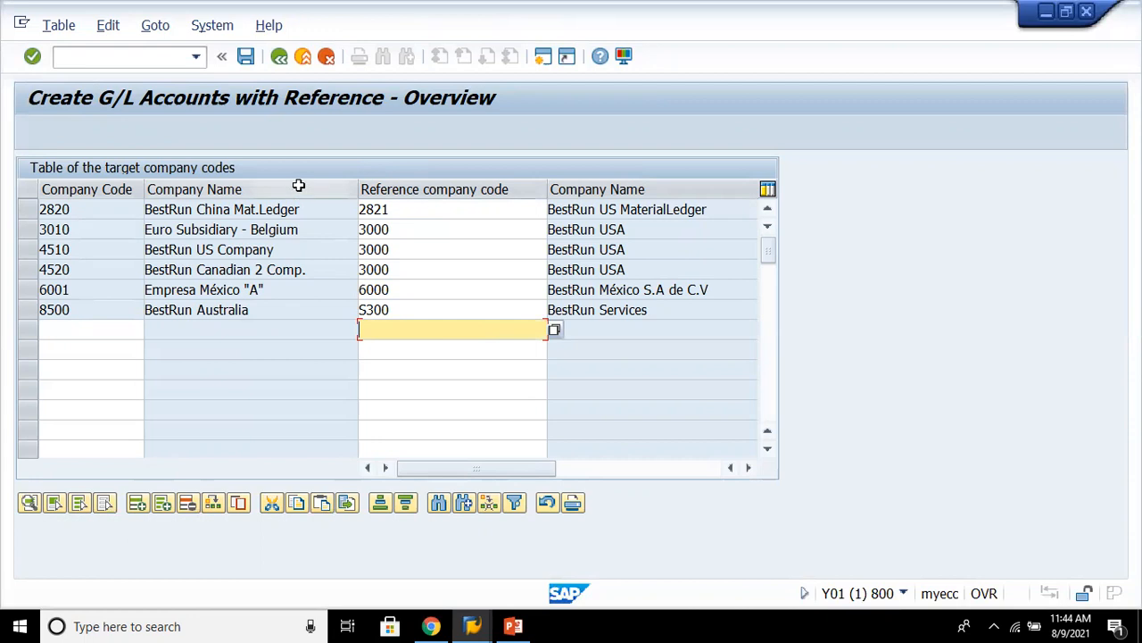
{"action": "left_click", "coordinate": [281, 59]}
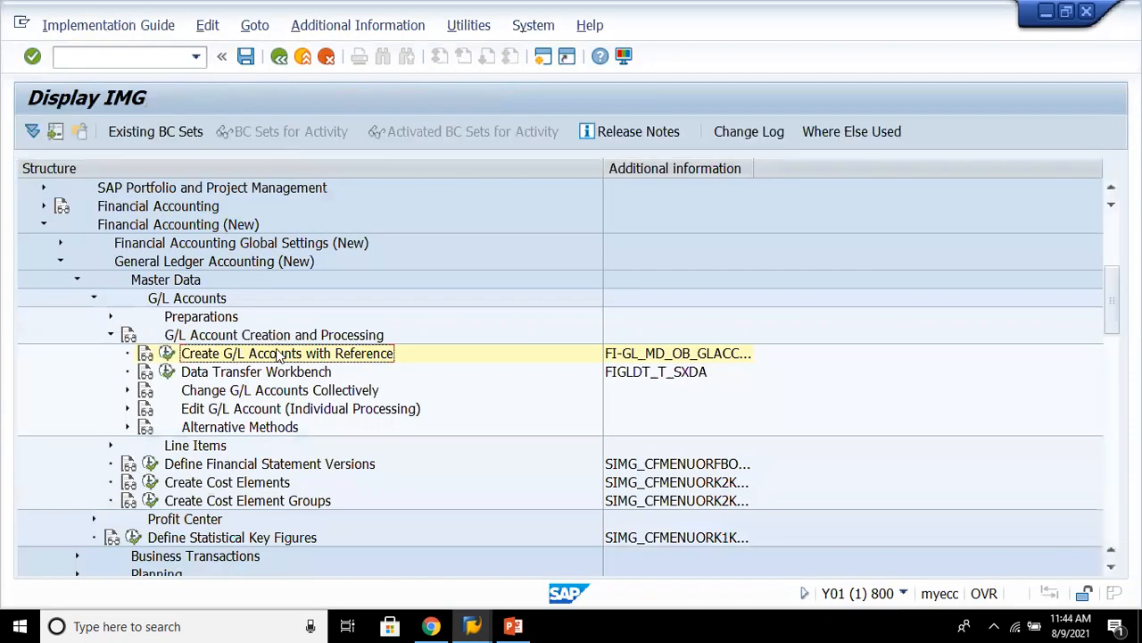
- Open the Data Transfer Workbench to view its projects and go back to the IMG
{"action": "left_click", "coordinate": [261, 374]}
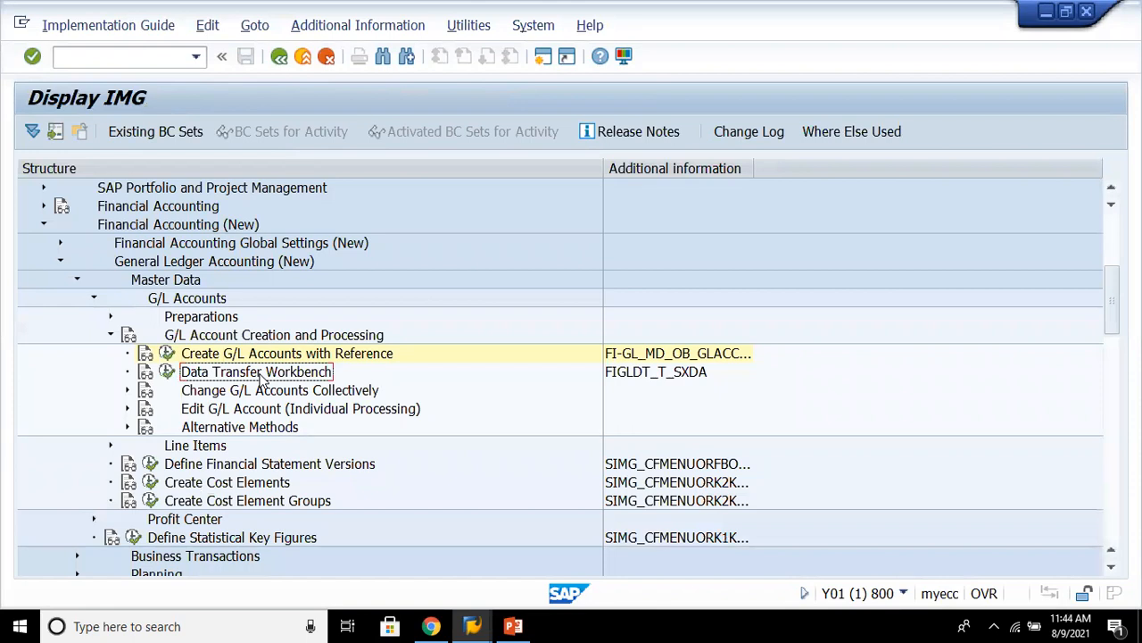
{"action": "left_click", "coordinate": [167, 371]}
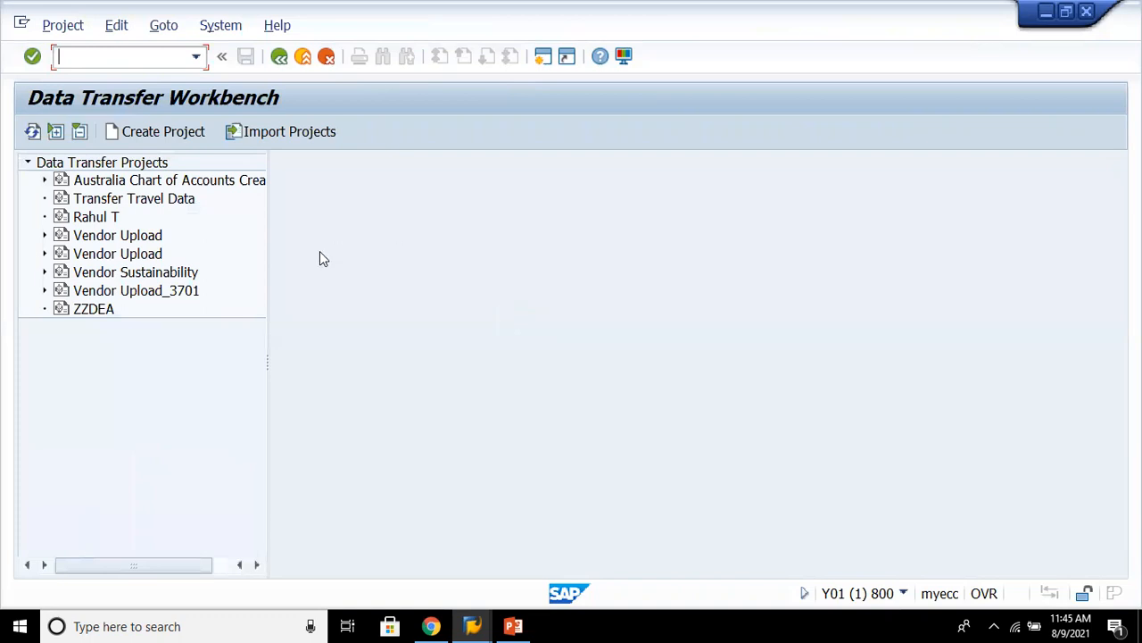
{"action": "left_click", "coordinate": [280, 57]}
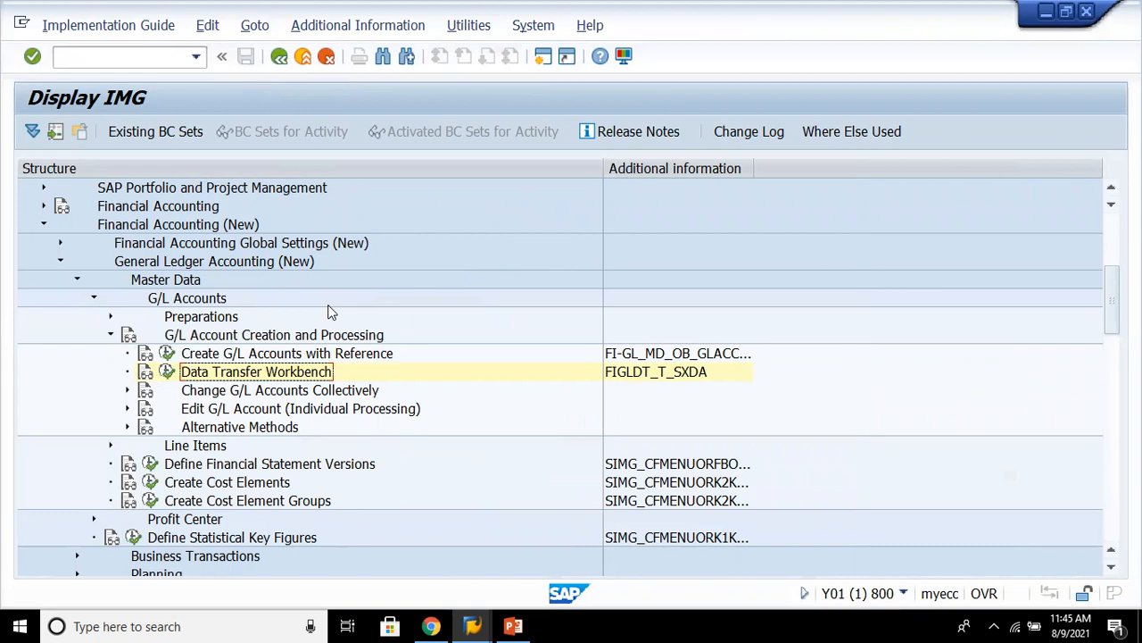
- Expand Change G/L Accounts Collectively and open Change Chart of Accounts Data, closing its mass maintenance warning
{"action": "key", "text": "Down"}
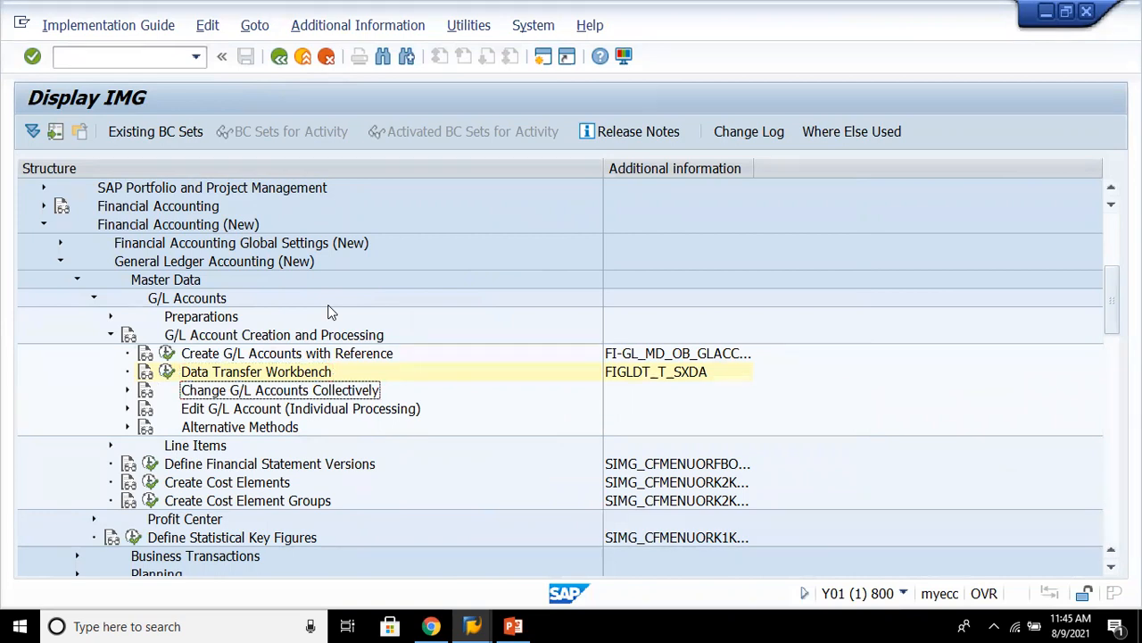
{"action": "key", "text": "Right"}
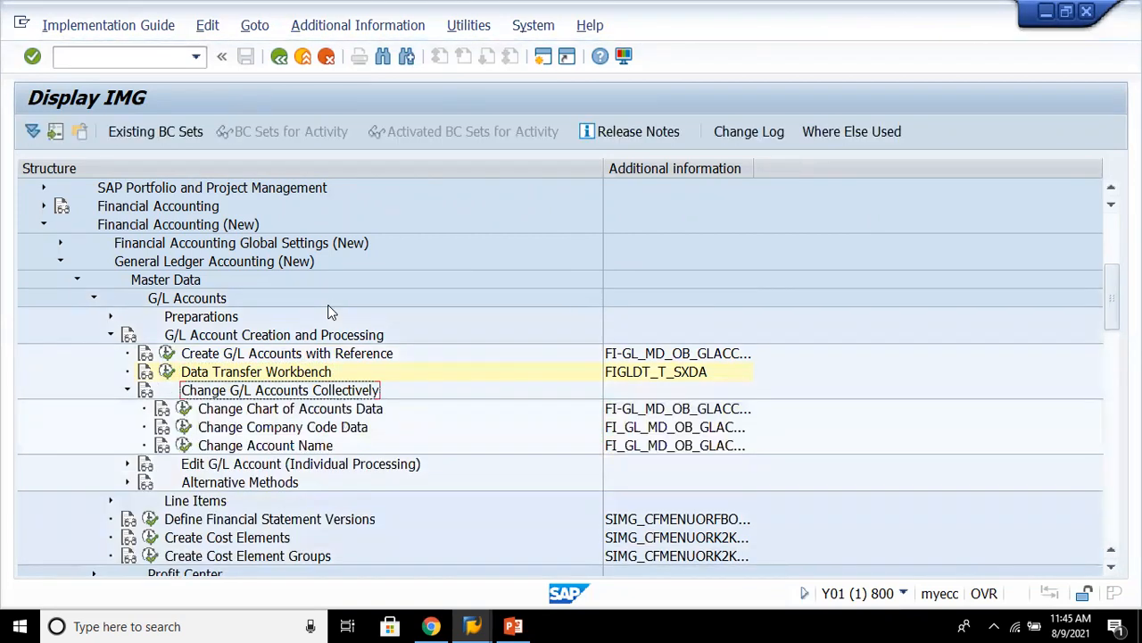
{"action": "left_click", "coordinate": [379, 413]}
{"action": "left_click", "coordinate": [184, 408]}
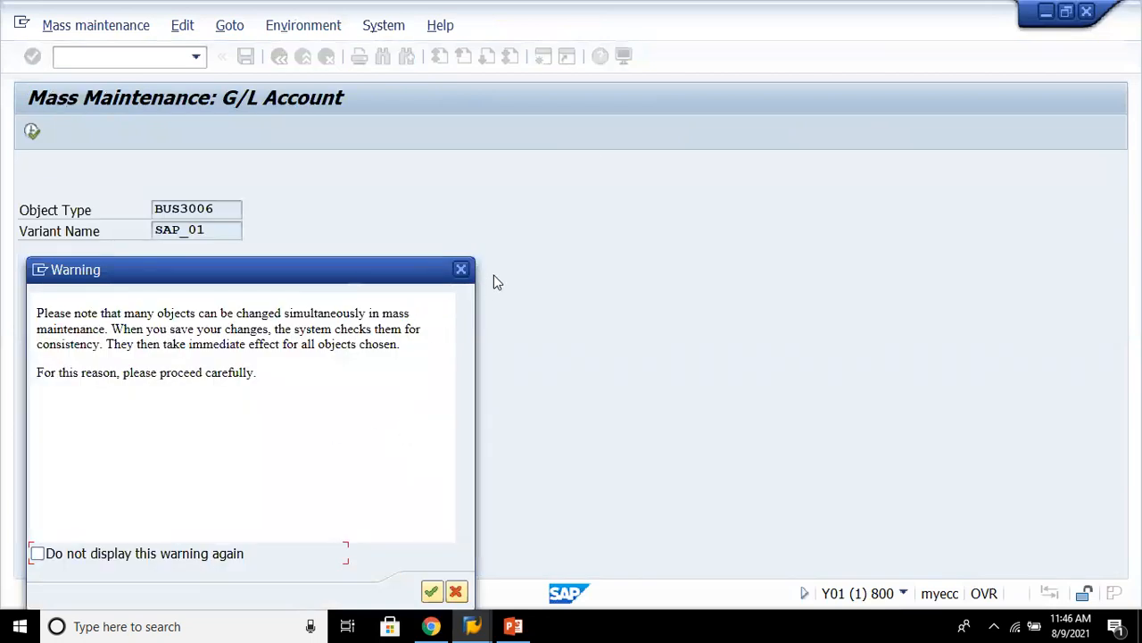
{"action": "left_click", "coordinate": [462, 270]}
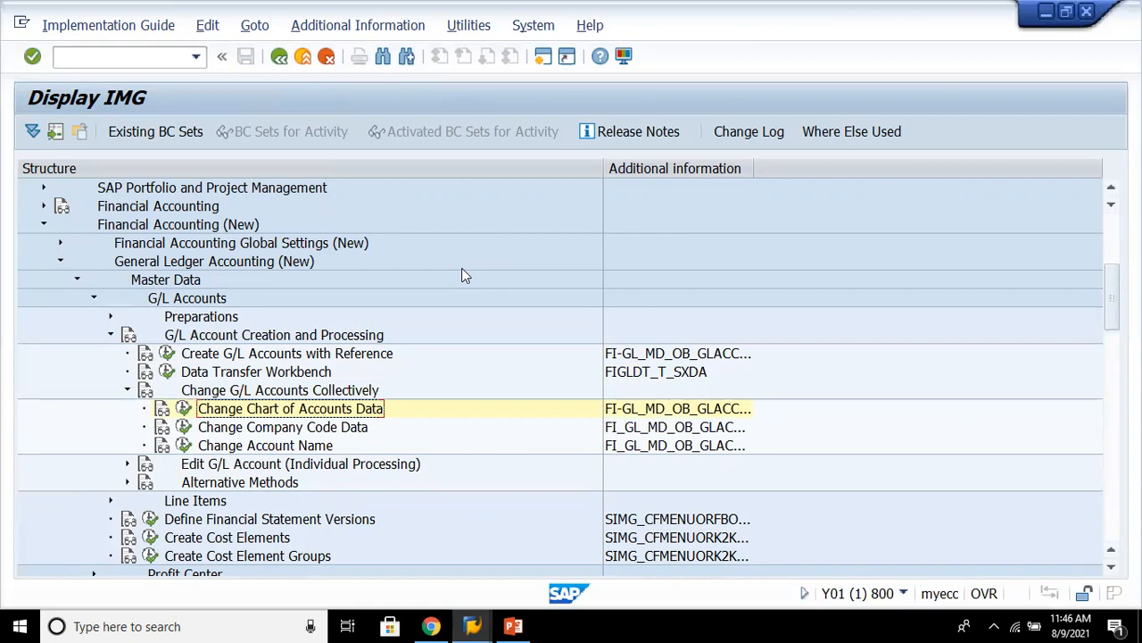
- Expand Edit G/L Account (Individual Processing), open Edit G/L Account Centrally, and go back
{"action": "key", "text": "Left"}
{"action": "key", "text": "Left"}
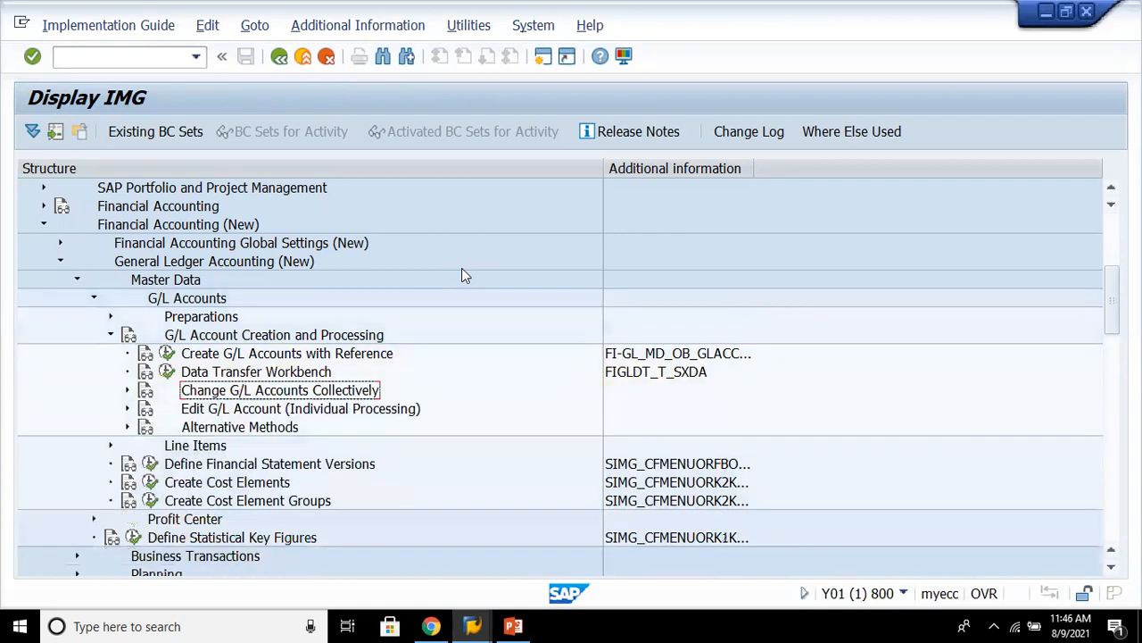
{"action": "key", "text": "Down"}
{"action": "key", "text": "Right"}
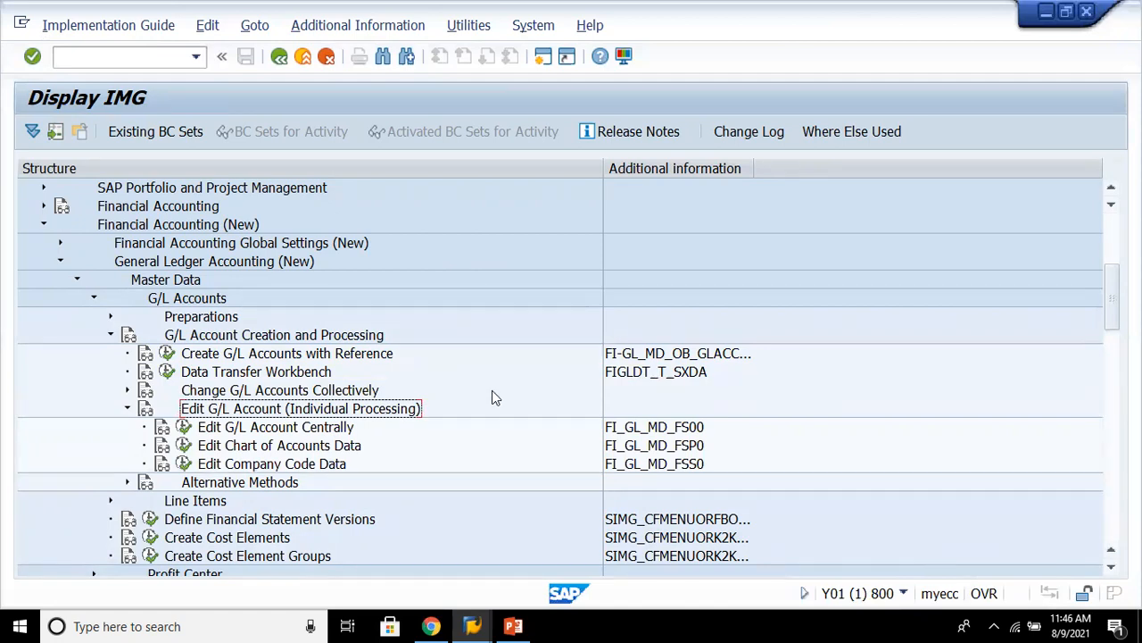
{"action": "left_click", "coordinate": [289, 432]}
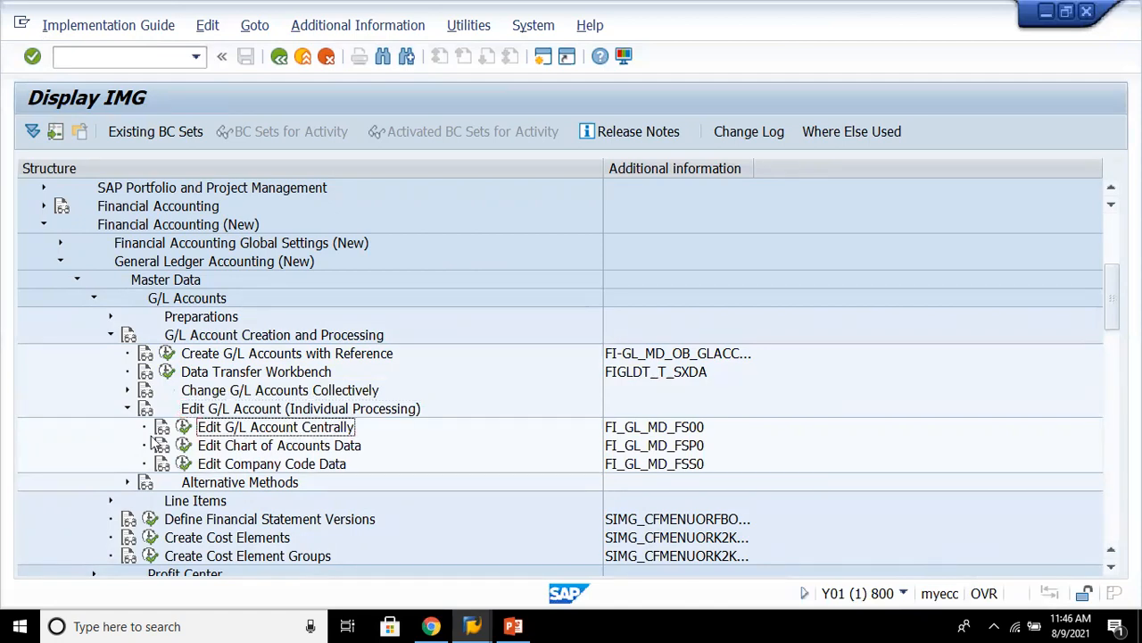
{"action": "left_click", "coordinate": [183, 427]}
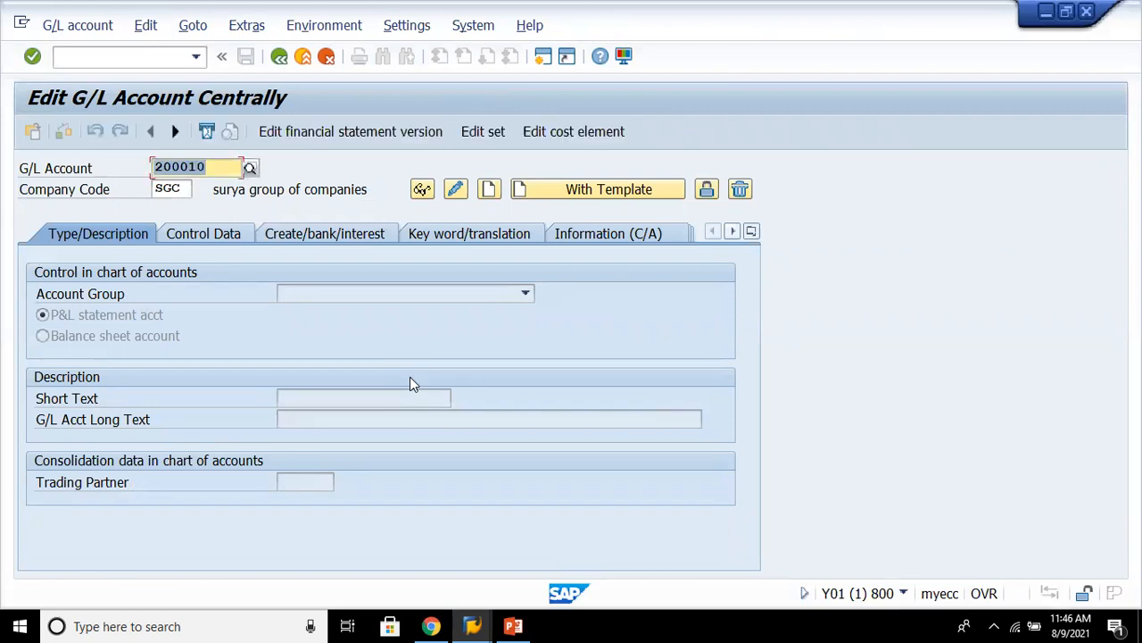
{"action": "left_click", "coordinate": [279, 59]}
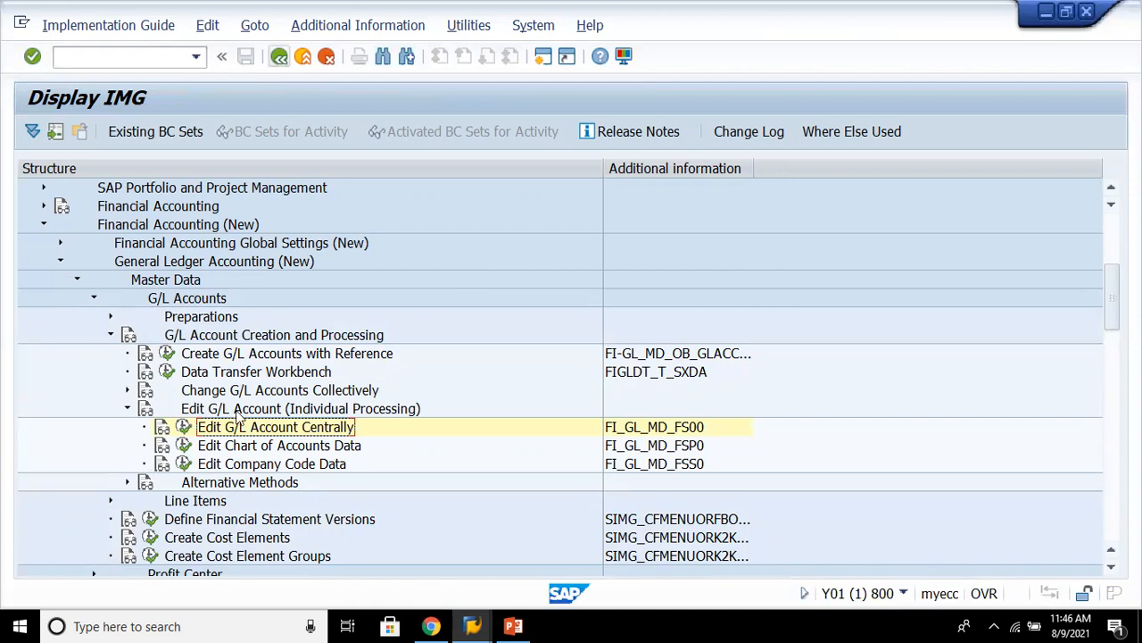
- Open Edit Chart of Accounts Data, display the preset account for chart 8888, and return to the IMG
{"action": "left_click", "coordinate": [258, 446]}
{"action": "left_click", "coordinate": [183, 445]}
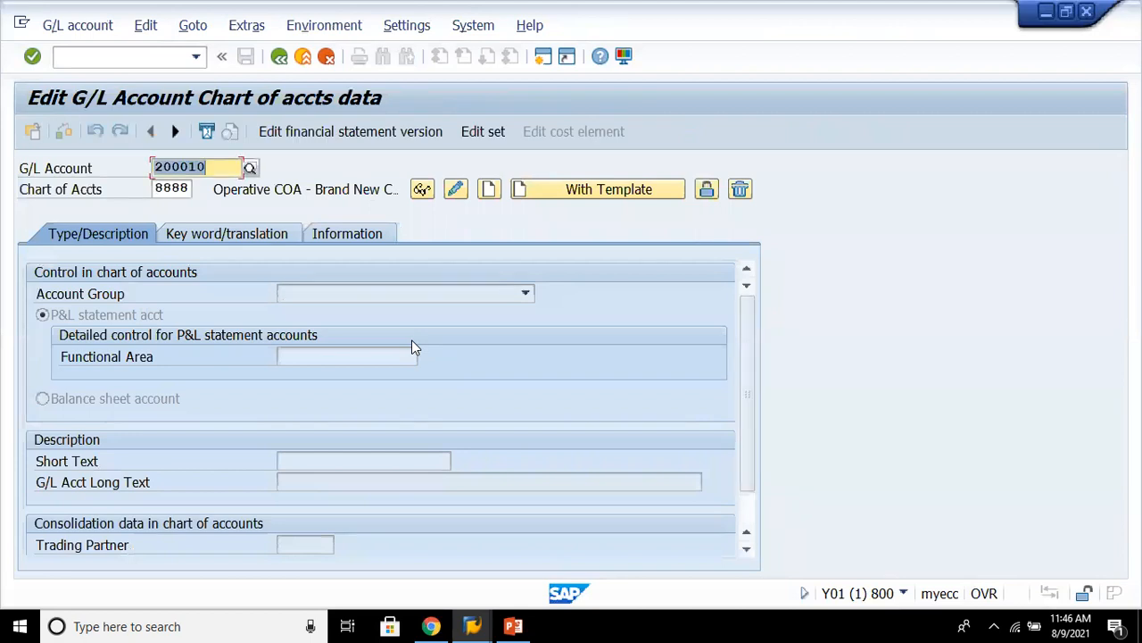
{"action": "left_click", "coordinate": [197, 226]}
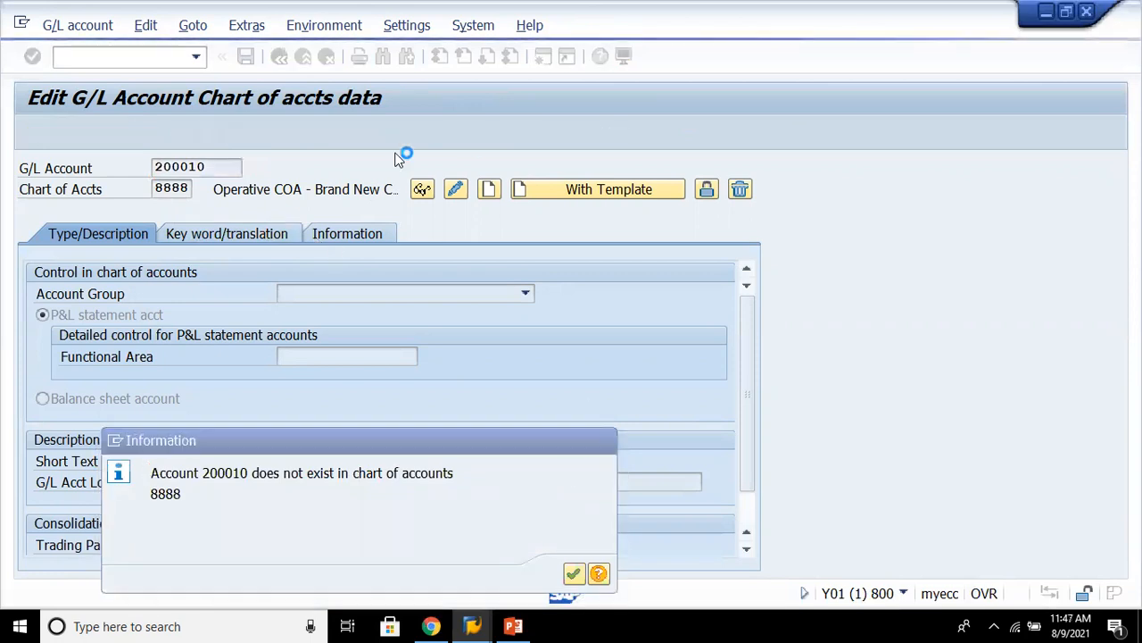
{"action": "key", "text": "Return"}
{"action": "left_click", "coordinate": [279, 56]}
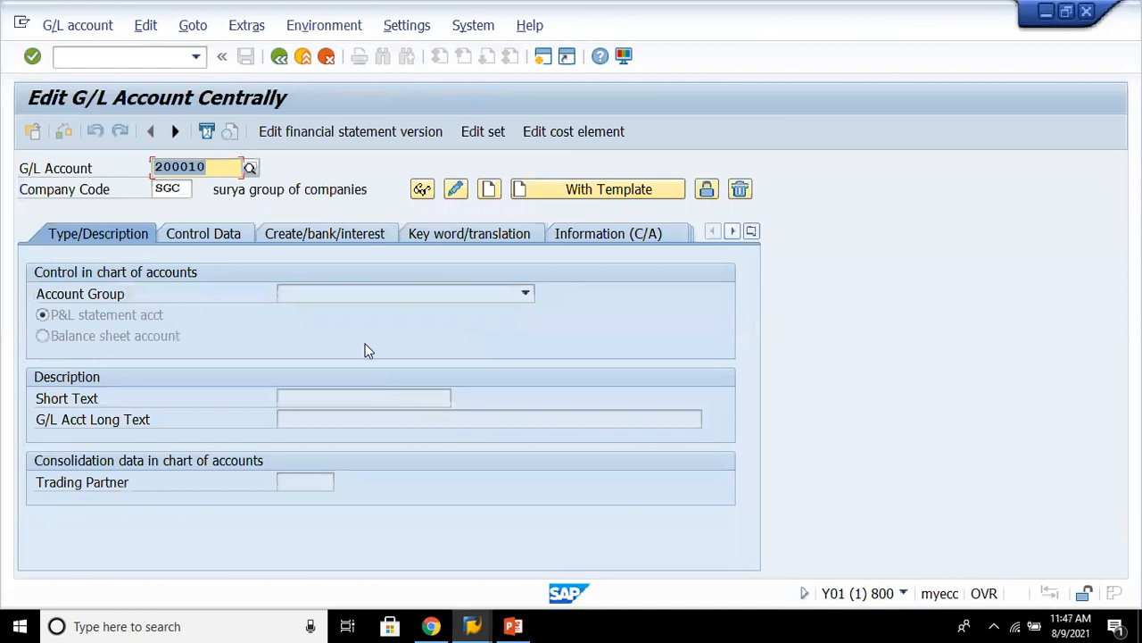
{"action": "left_click", "coordinate": [280, 58]}
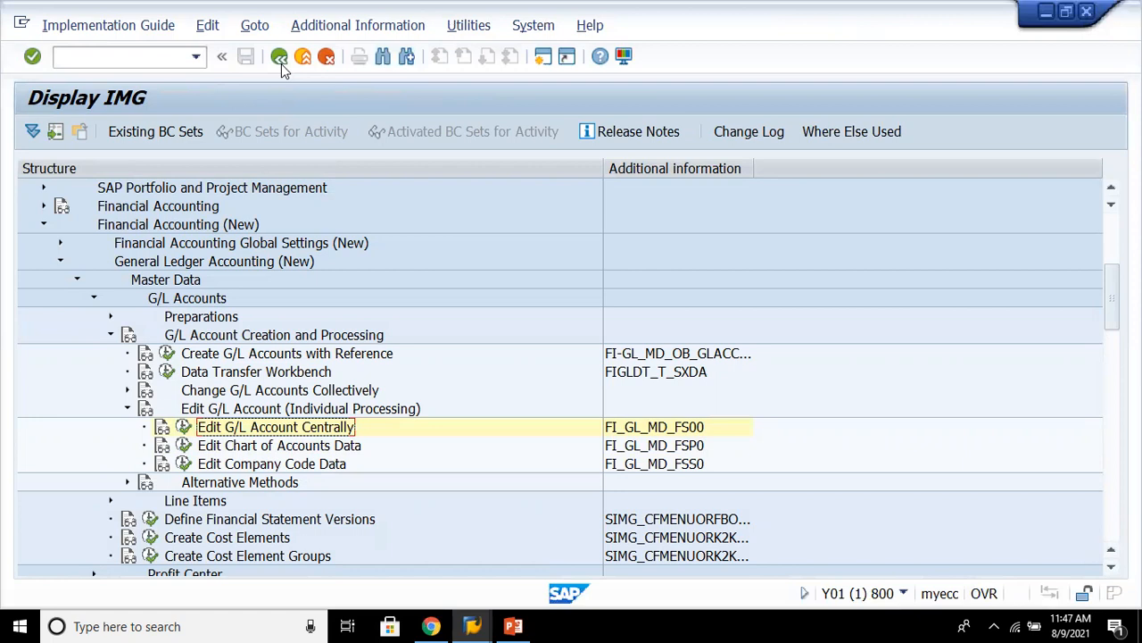
- Browse the G/L Account Creation and Processing, Alternative Methods and Line Items branches of the IMG tree
{"action": "key", "text": "Down"}
{"action": "key", "text": "Down"}
{"action": "key", "text": "Up"}
{"action": "key", "text": "Up"}
{"action": "key", "text": "Up"}
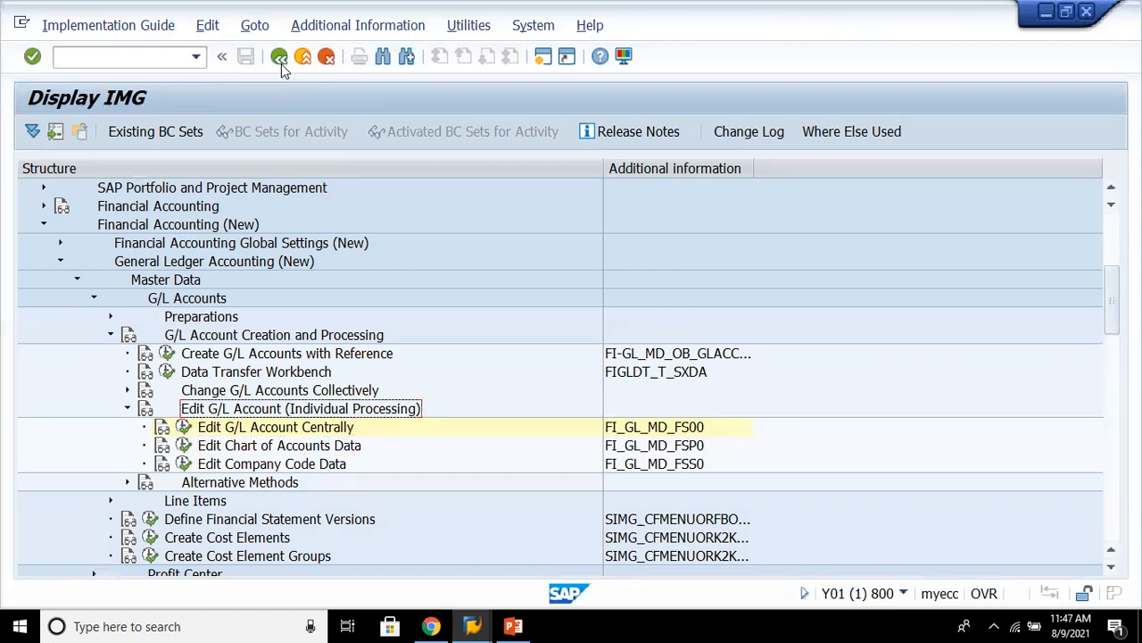
{"action": "key", "text": "Left"}
{"action": "key", "text": "Down"}
{"action": "key", "text": "Right"}
{"action": "key", "text": "Down"}
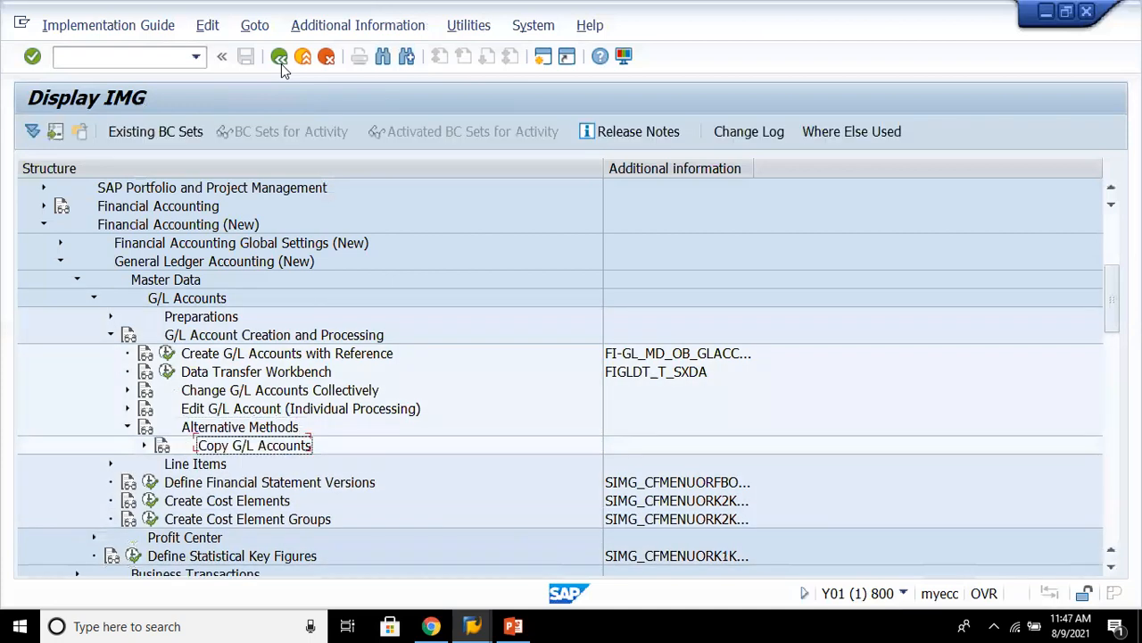
{"action": "key", "text": "Right"}
{"action": "key", "text": "Down"}
{"action": "key", "text": "Down"}
{"action": "key", "text": "Up"}
{"action": "key", "text": "Up"}
{"action": "key", "text": "Left"}
{"action": "key", "text": "Up"}
{"action": "key", "text": "Left"}
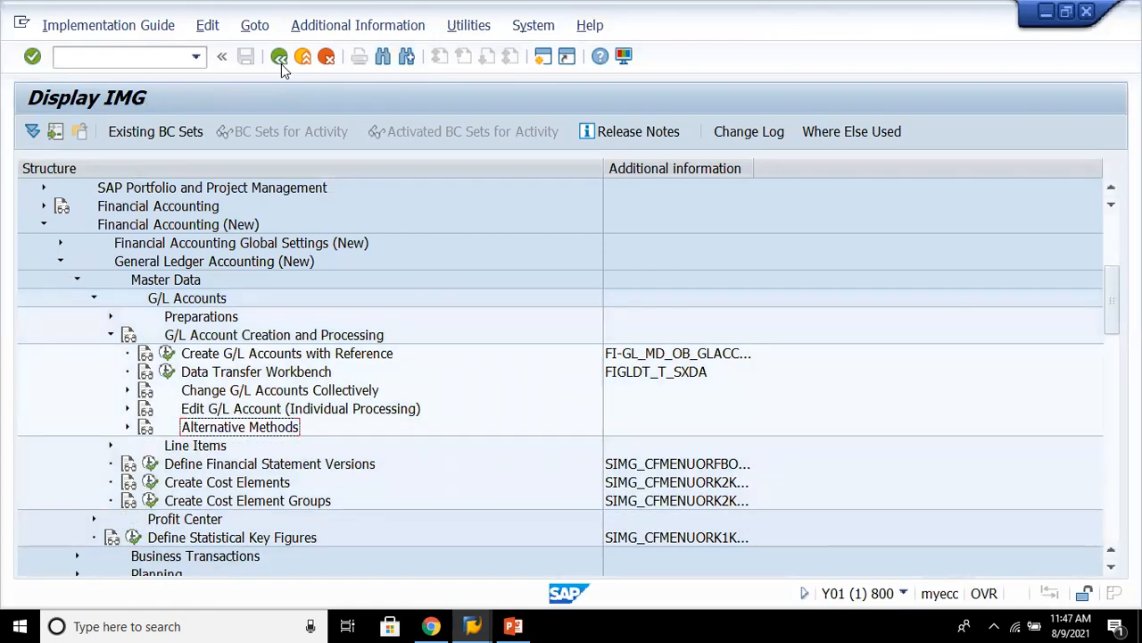
{"action": "key", "text": "Up"}
{"action": "key", "text": "Up"}
{"action": "key", "text": "Up"}
{"action": "key", "text": "Up"}
{"action": "key", "text": "Up"}
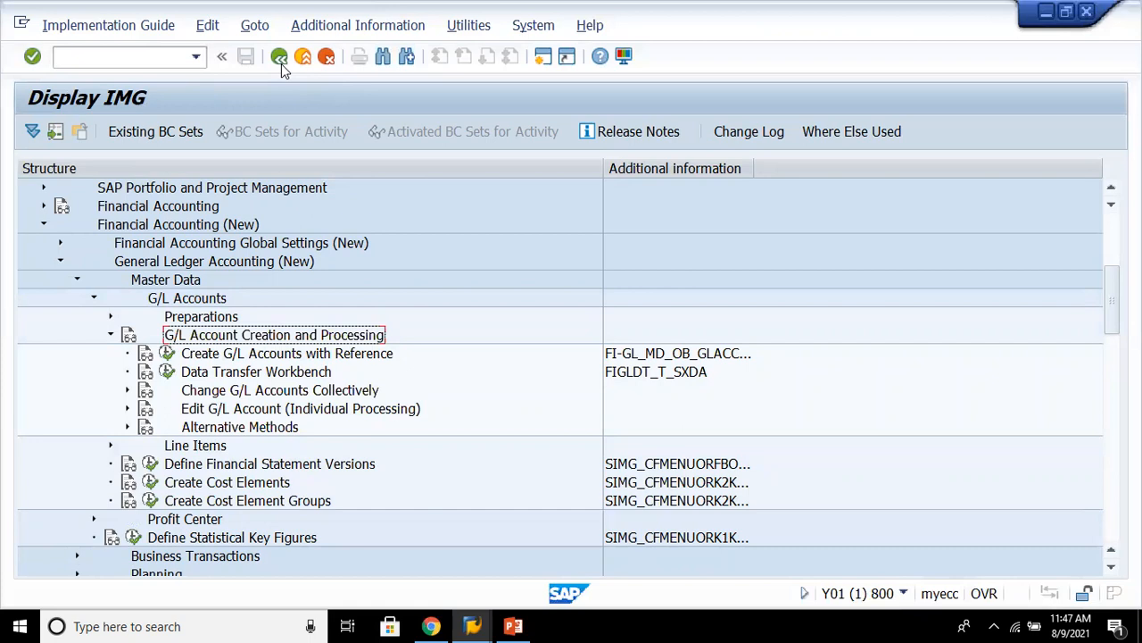
{"action": "key", "text": "Left"}
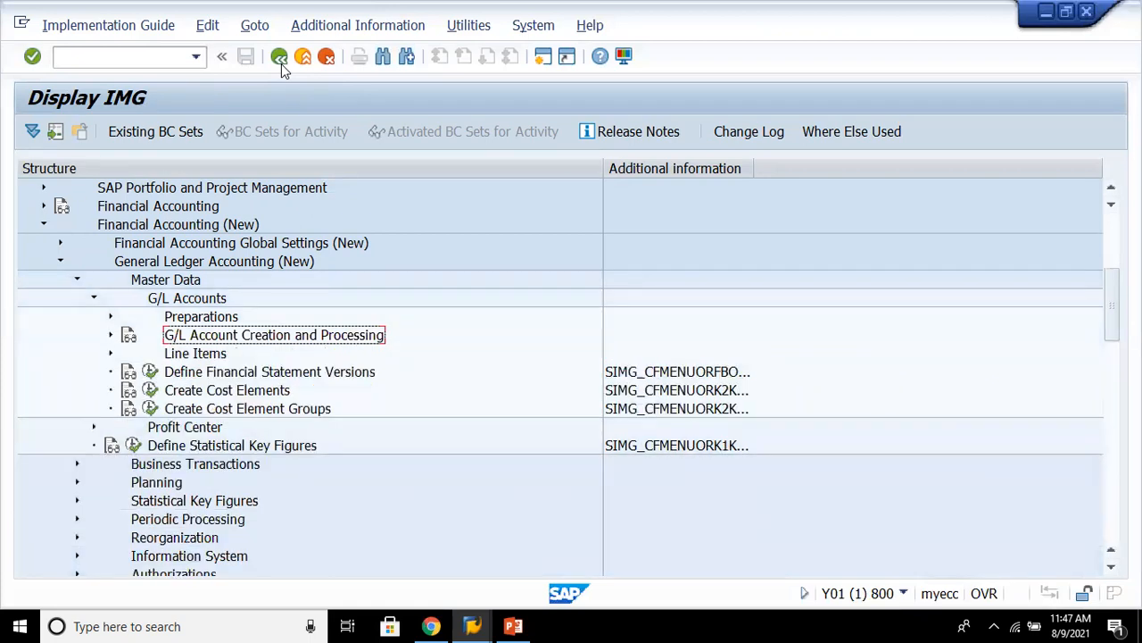
{"action": "key", "text": "Down"}
{"action": "key", "text": "Right"}
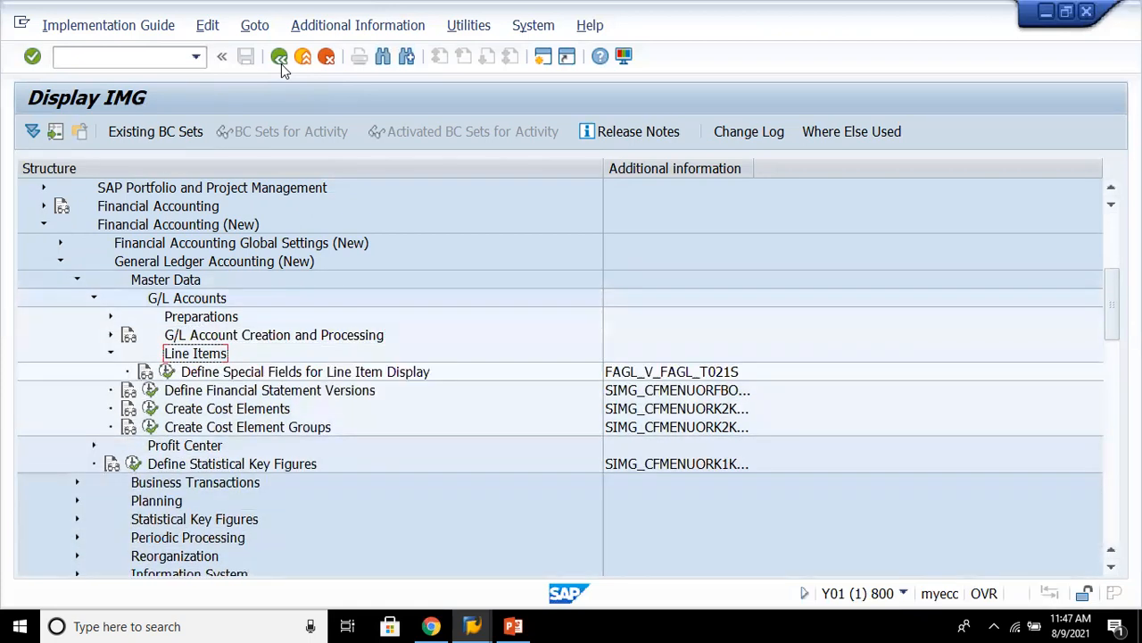
{"action": "key", "text": "Left"}
{"action": "key", "text": "Down"}
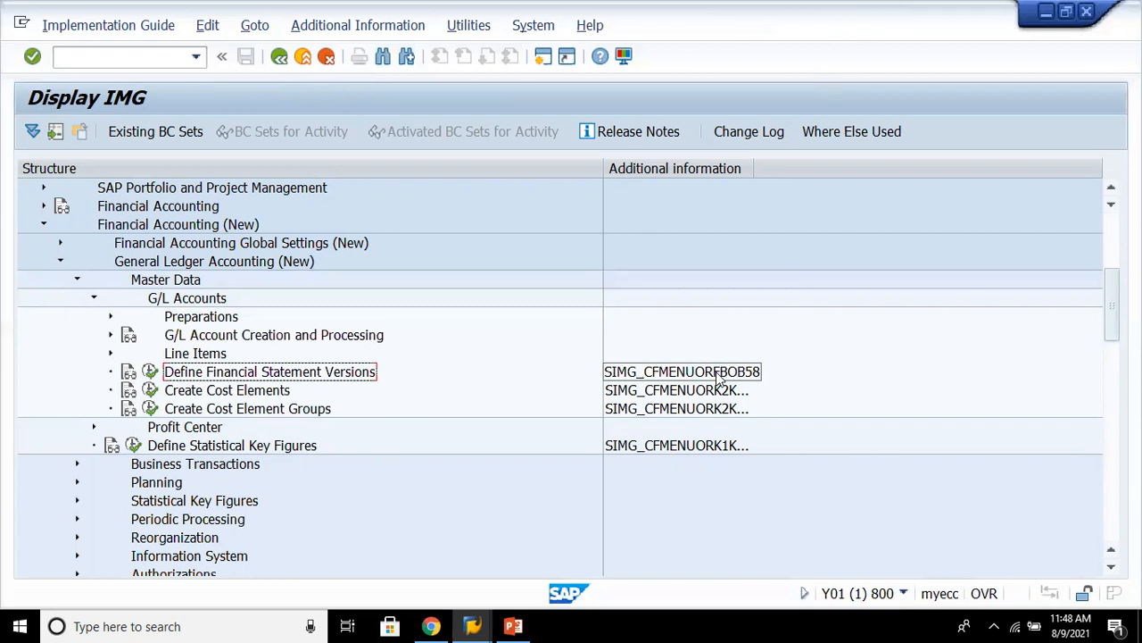
- Open Define Financial Statement Versions and add version IND8 named 'Indian Reporting - FSV - 8888' with maintenance language EN
{"action": "left_click", "coordinate": [157, 368]}
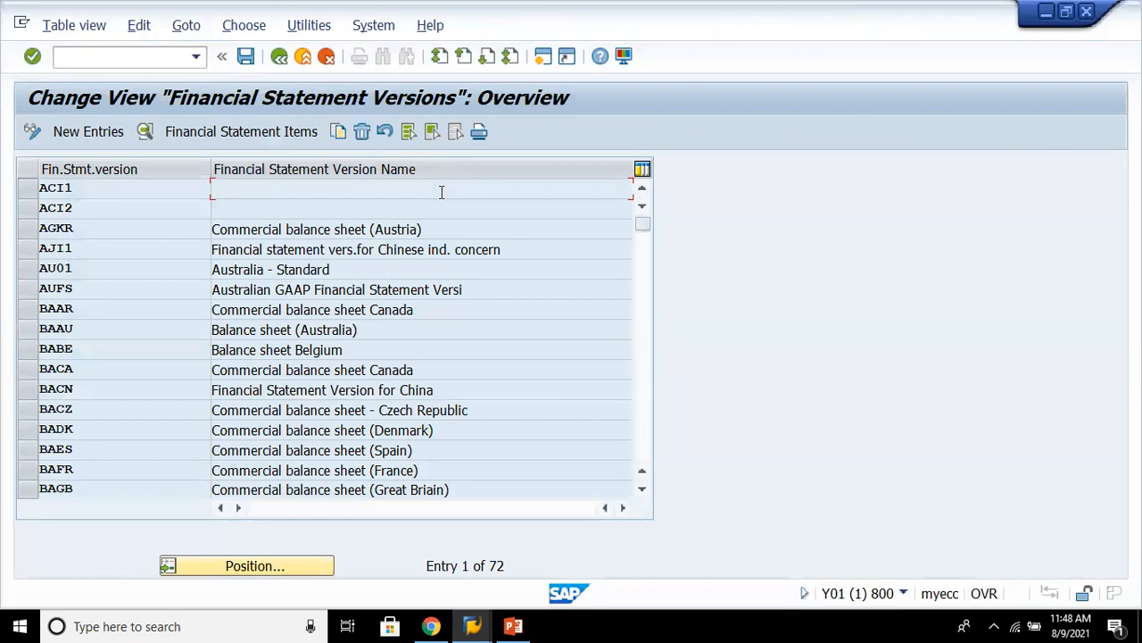
{"action": "left_click", "coordinate": [111, 138]}
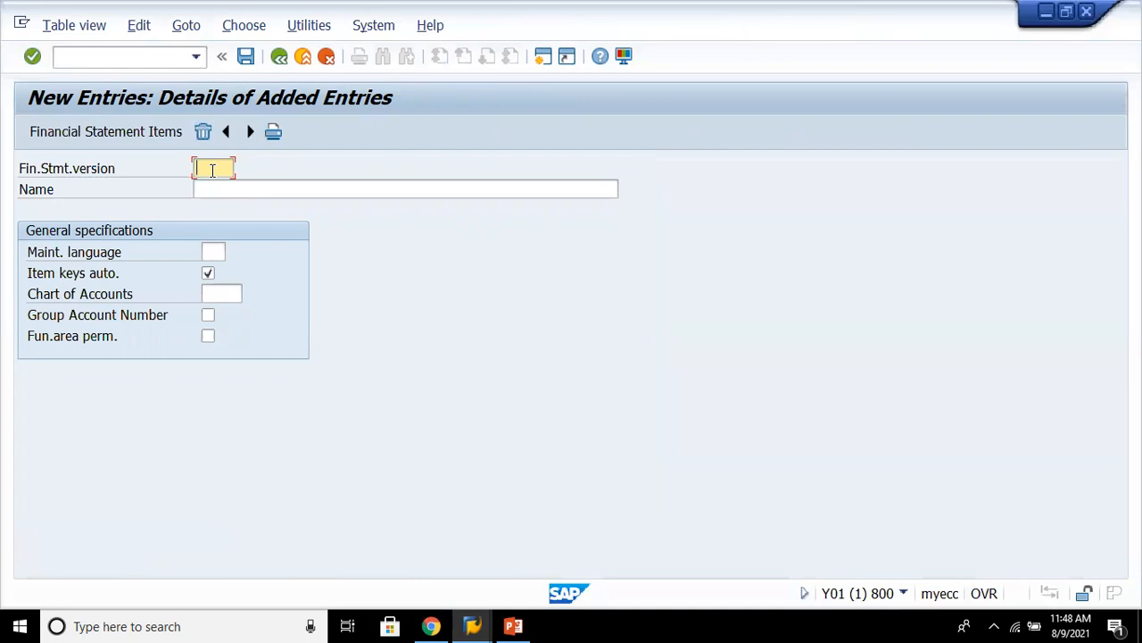
{"action": "type", "text": "INd"}
{"action": "key", "text": "BackSpace"}
{"action": "type", "text": "D1"}
{"action": "key", "text": "BackSpace"}
{"action": "type", "text": "8"}
{"action": "left_click", "coordinate": [257, 189]}
{"action": "type", "text": "Indian Reporting - FSV"}
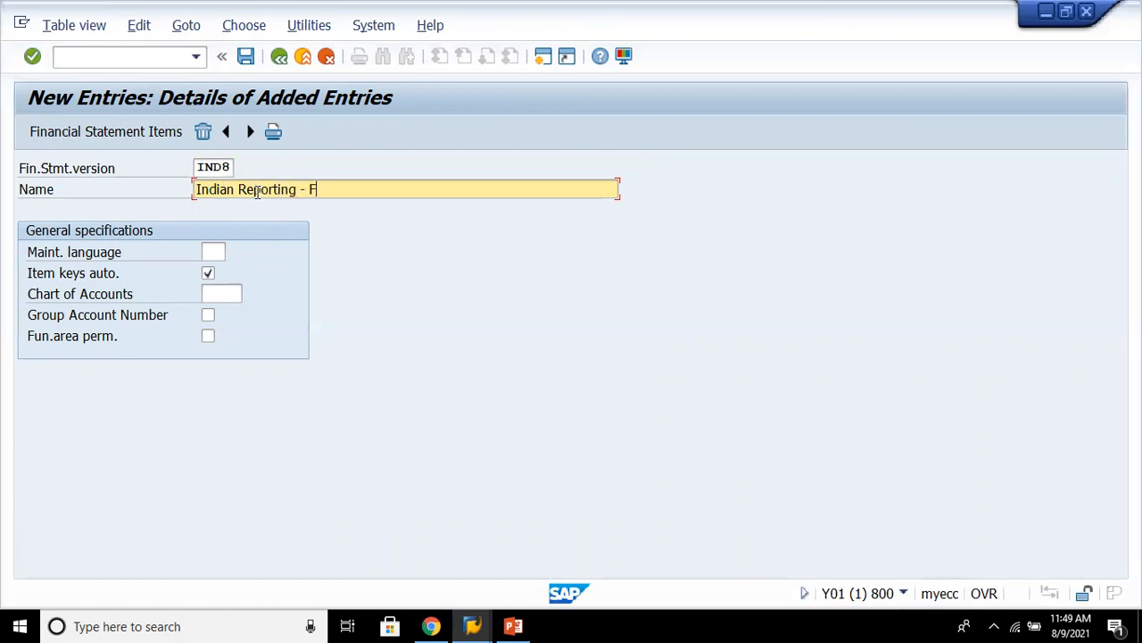
{"action": "type", "text": "8888"}
{"action": "key", "text": "Tab"}
{"action": "type", "text": "en"}
{"action": "key", "text": "Tab"}
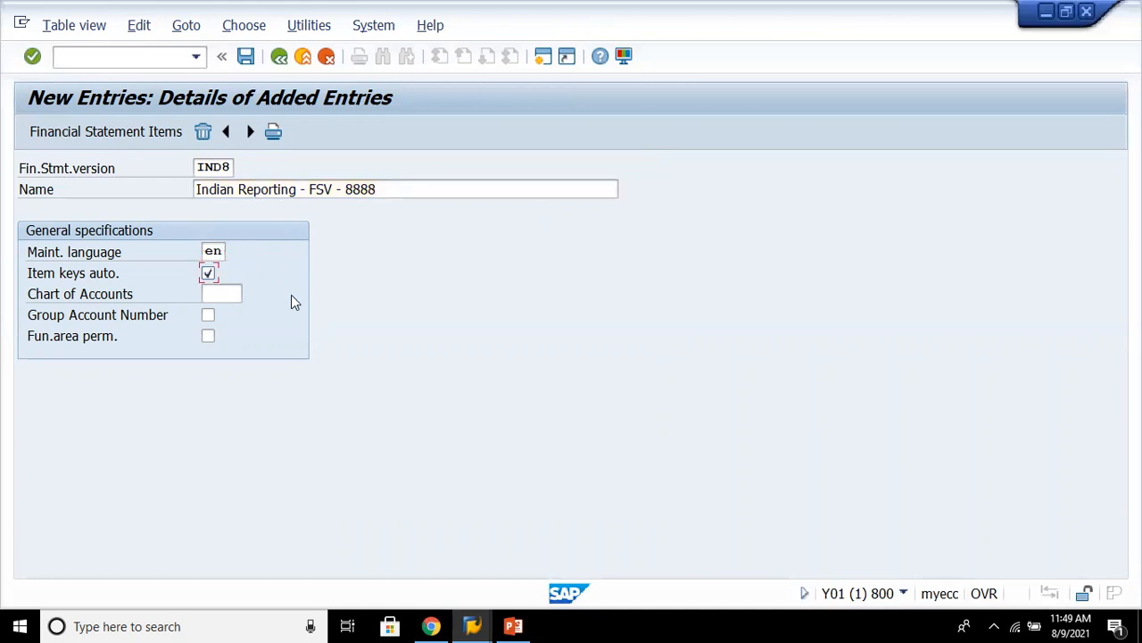
- Assign chart of accounts 8888 to version IND8, save it under the customizing request, and return to the overview
{"action": "left_click", "coordinate": [222, 288]}
{"action": "type", "text": "8888"}
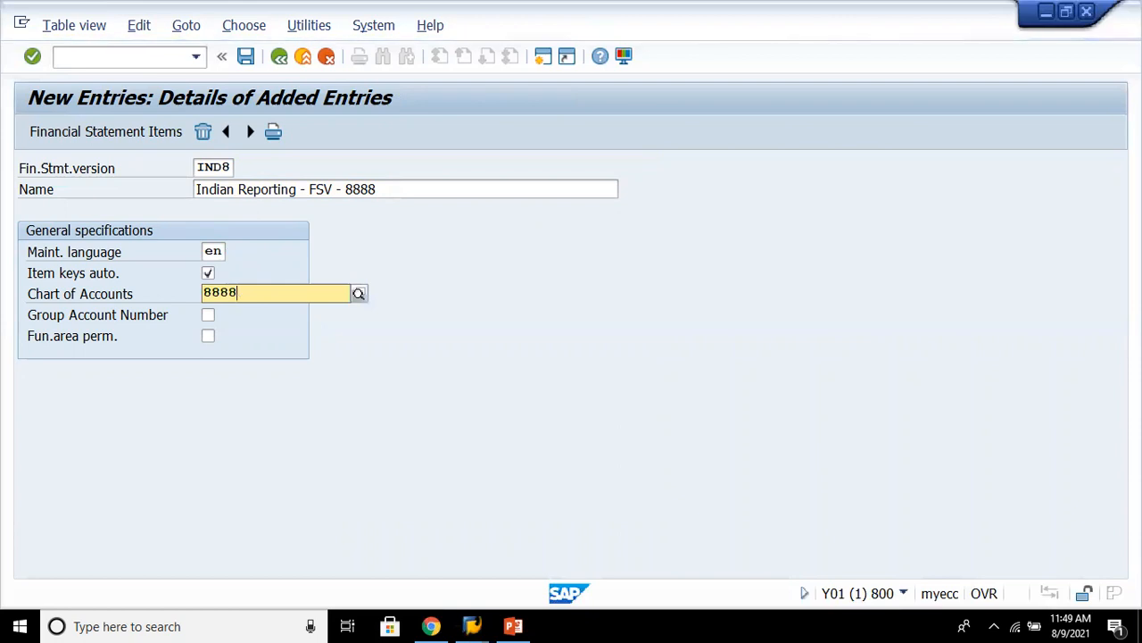
{"action": "key", "text": "Return"}
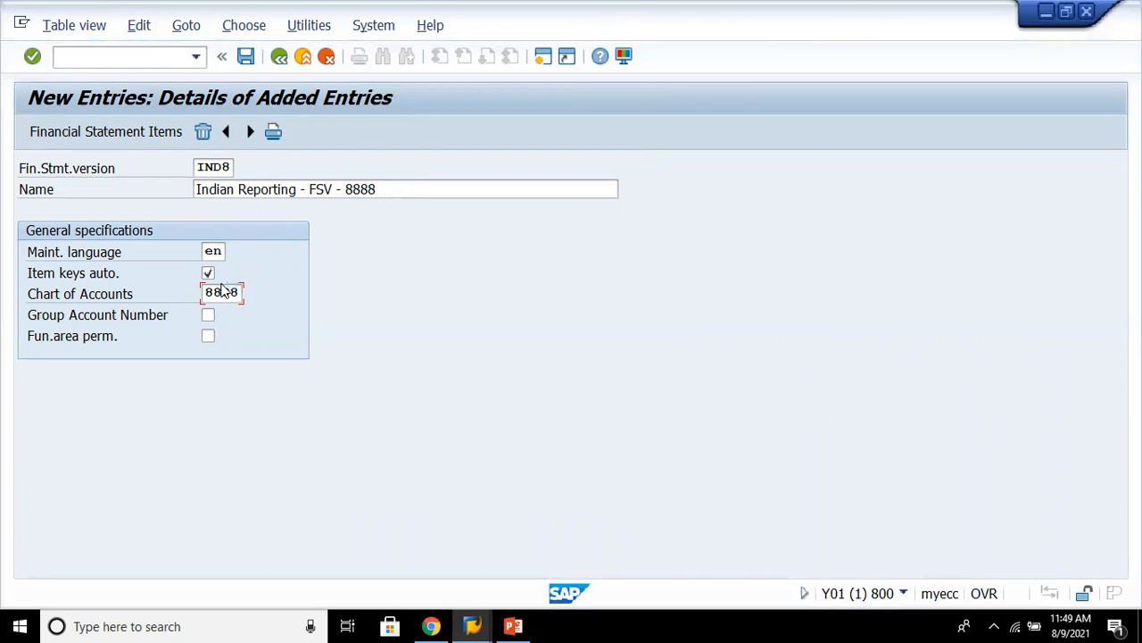
{"action": "key", "text": "Return"}
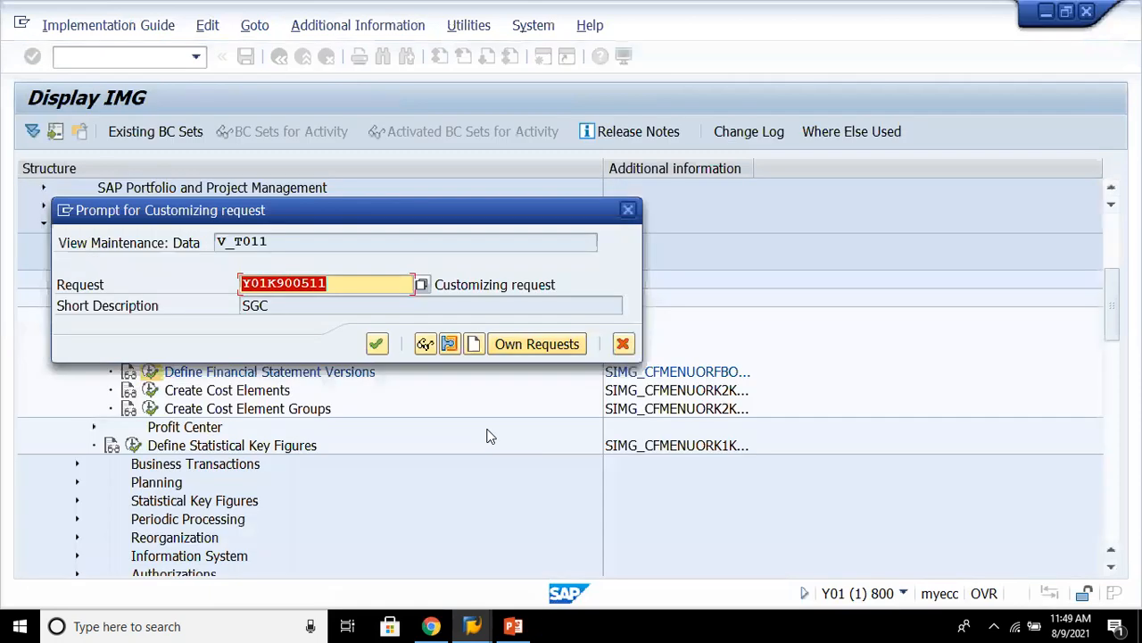
{"action": "key", "text": "Return"}
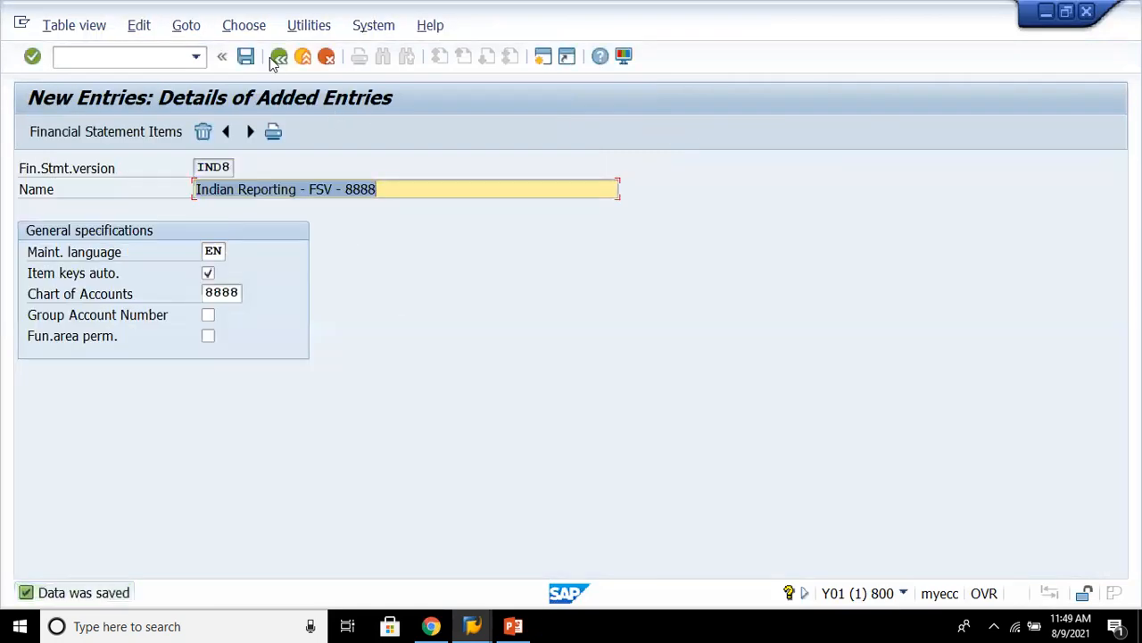
{"action": "left_click", "coordinate": [279, 57]}
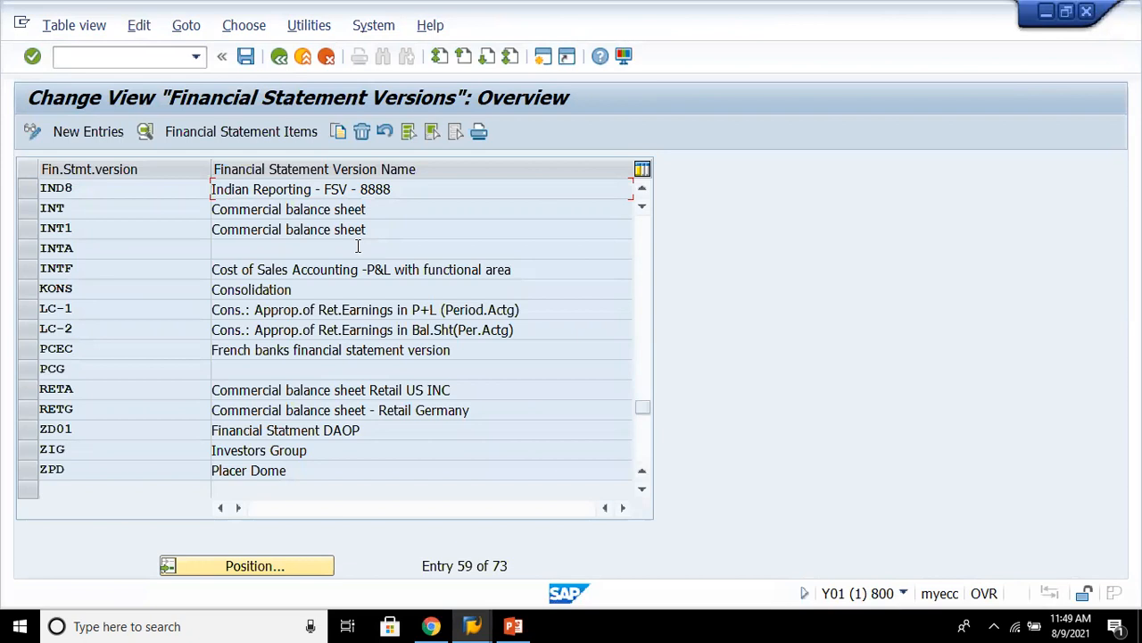
- Rename financial statement version IND8 to 'Balance sheet - FSV - 8888', save, and go back to the overview
{"action": "double_click", "coordinate": [265, 188]}
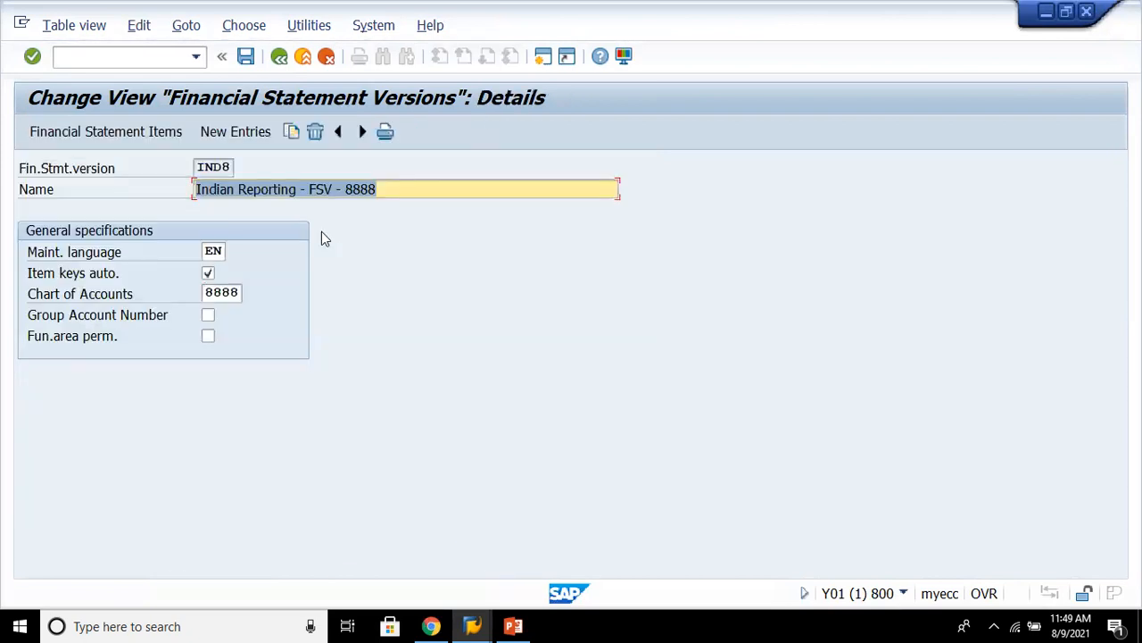
{"action": "left_click", "coordinate": [298, 190]}
{"action": "key", "text": "BackSpace"}
{"action": "key", "text": "BackSpace"}
{"action": "key", "text": "BackSpace"}
{"action": "key", "text": "BackSpace"}
{"action": "key", "text": "BackSpace"}
{"action": "key", "text": "BackSpace"}
{"action": "key", "text": "BackSpace"}
{"action": "key", "text": "BackSpace"}
{"action": "key", "text": "BackSpace"}
{"action": "key", "text": "BackSpace"}
{"action": "key", "text": "BackSpace"}
{"action": "key", "text": "BackSpace"}
{"action": "key", "text": "BackSpace"}
{"action": "key", "text": "BackSpace"}
{"action": "key", "text": "BackSpace"}
{"action": "key", "text": "BackSpace"}
{"action": "type", "text": "Balance"}
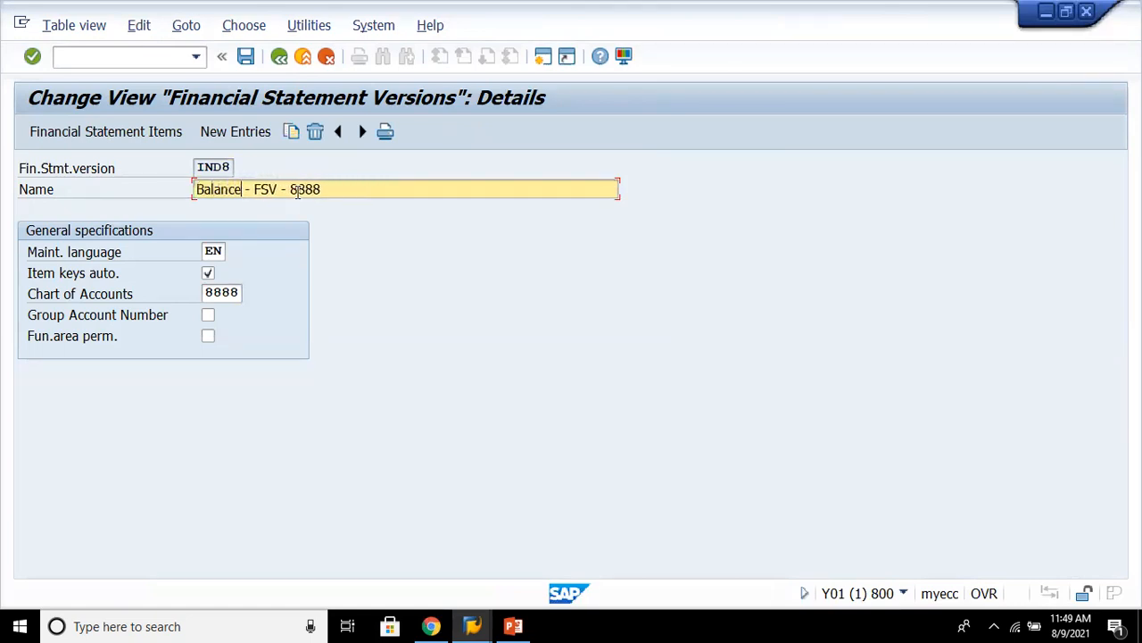
{"action": "type", "text": " sheet"}
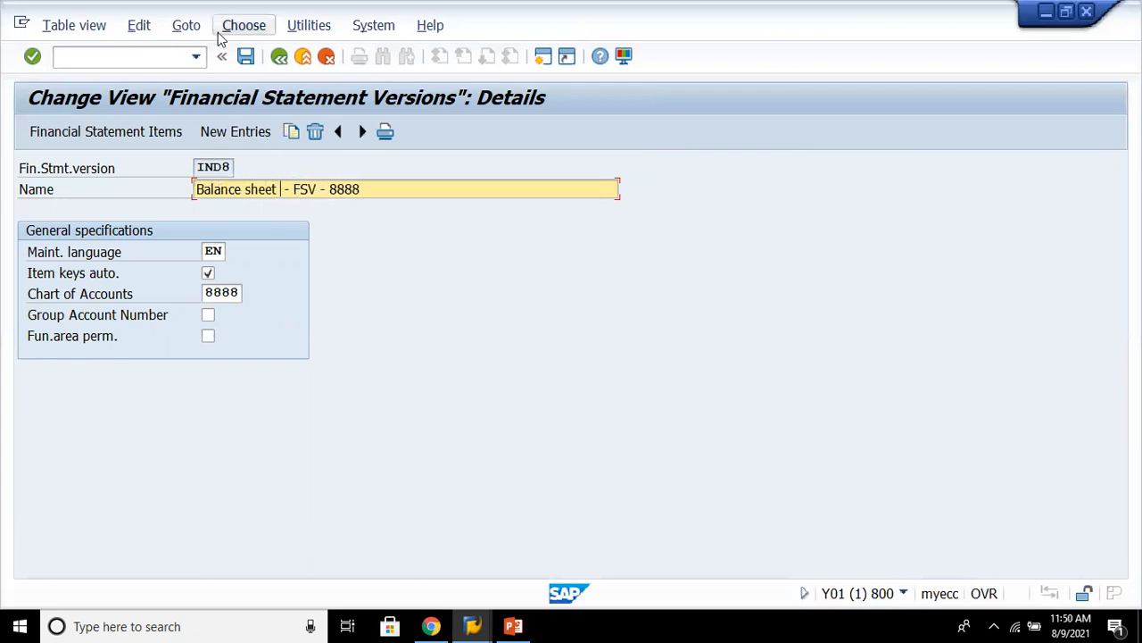
{"action": "left_click", "coordinate": [247, 58]}
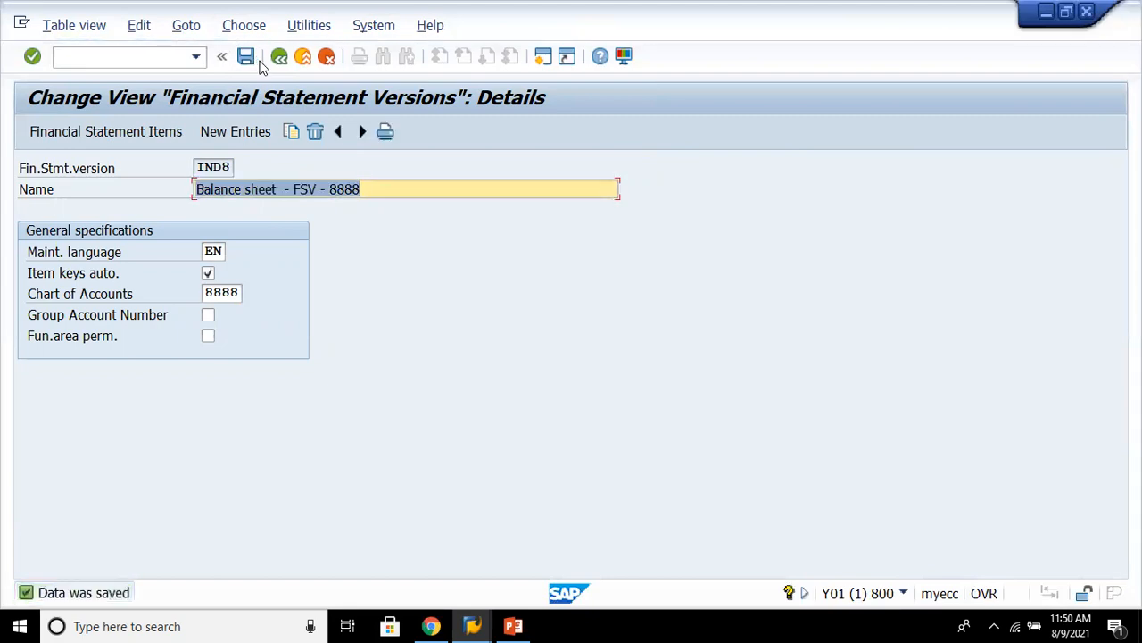
{"action": "left_click", "coordinate": [278, 59]}
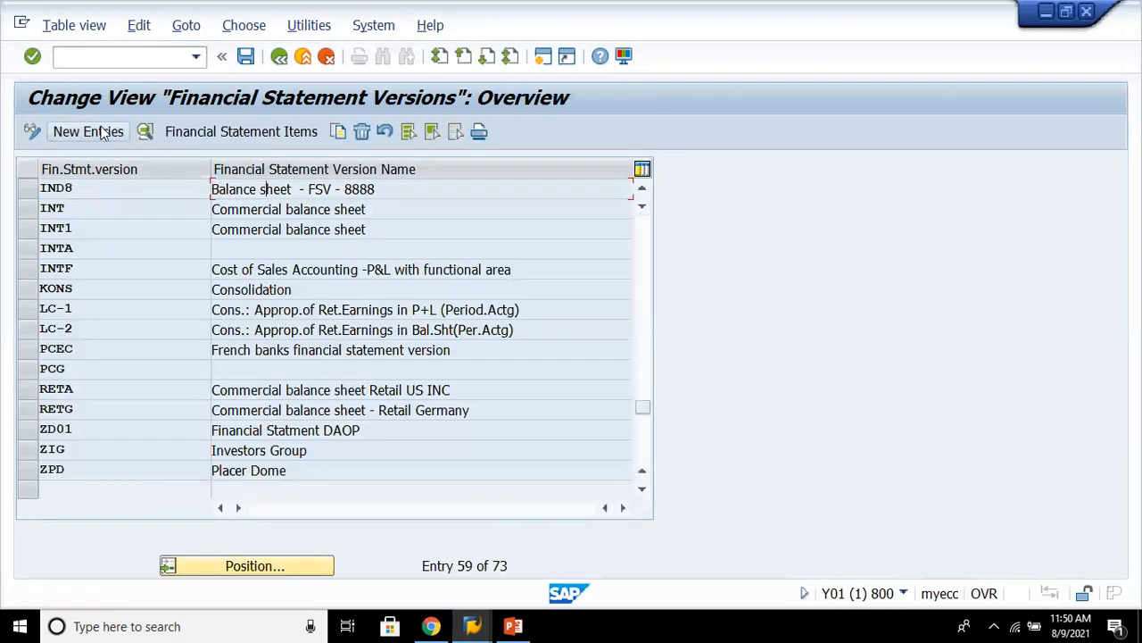
- Add financial statement version INCS named 'Cost of sales Accounting - 8888' with language EN and chart of accounts 8888, save, and exit
{"action": "left_click", "coordinate": [100, 131]}
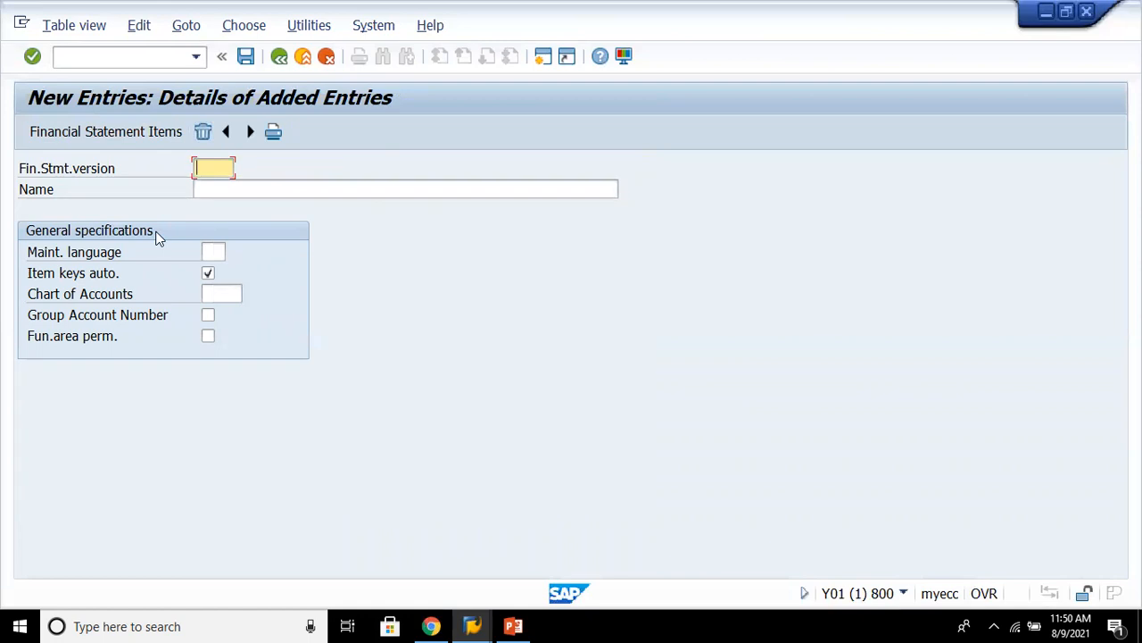
{"action": "type", "text": "i"}
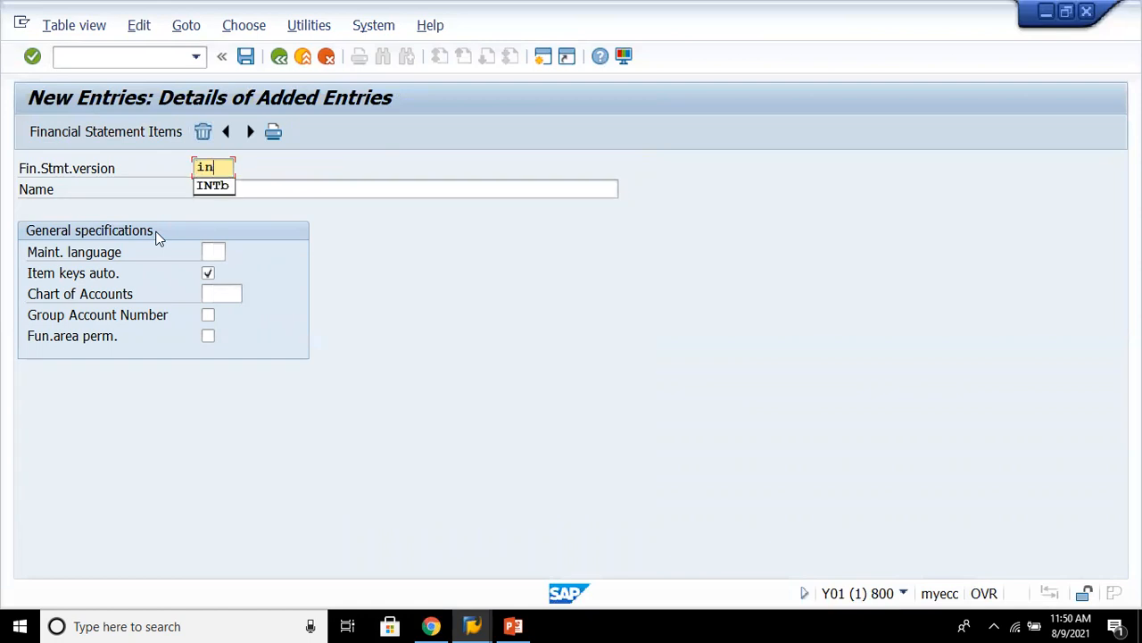
{"action": "key", "text": "BackSpace"}
{"action": "type", "text": "INCS"}
{"action": "key", "text": "Tab"}
{"action": "type", "text": "Cost of sales Account"}
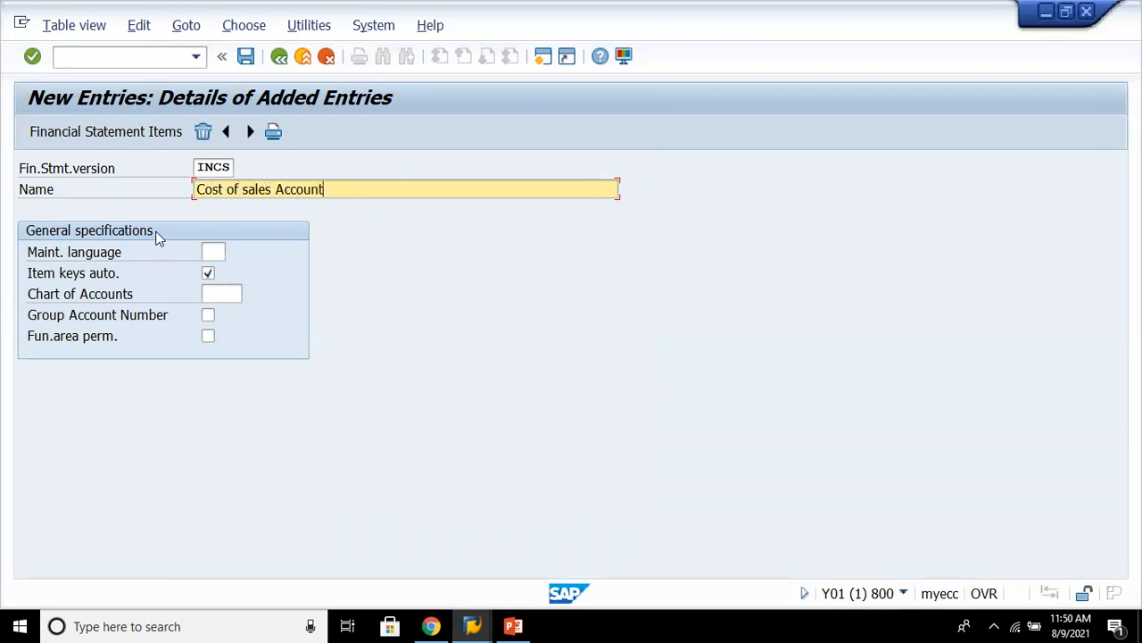
{"action": "type", "text": "ing - 8888"}
{"action": "key", "text": "Tab"}
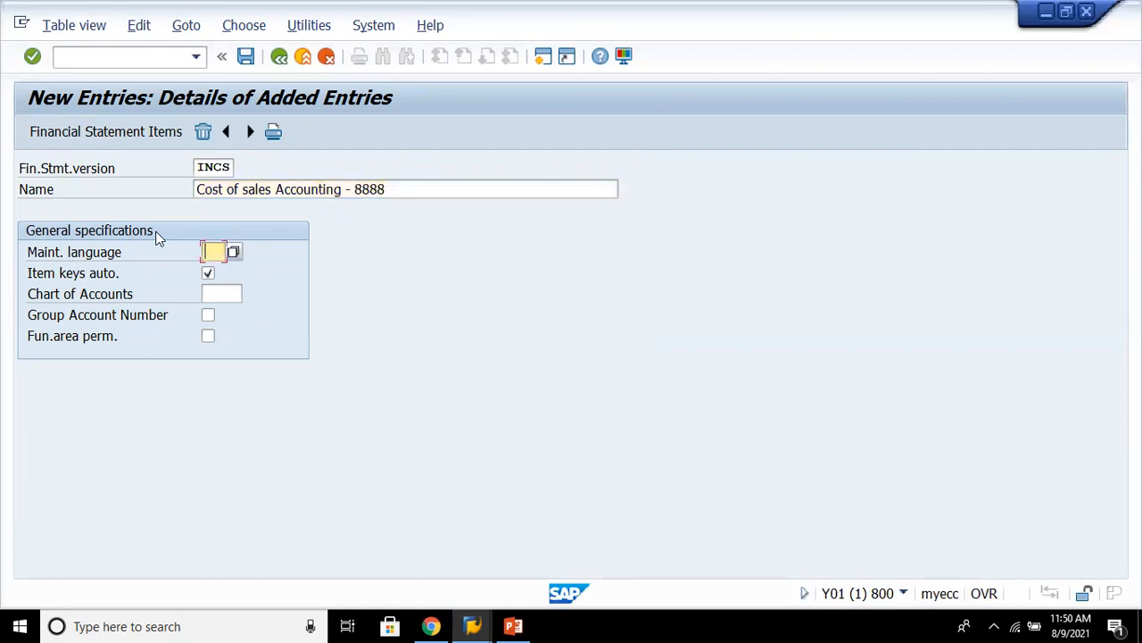
{"action": "type", "text": "en"}
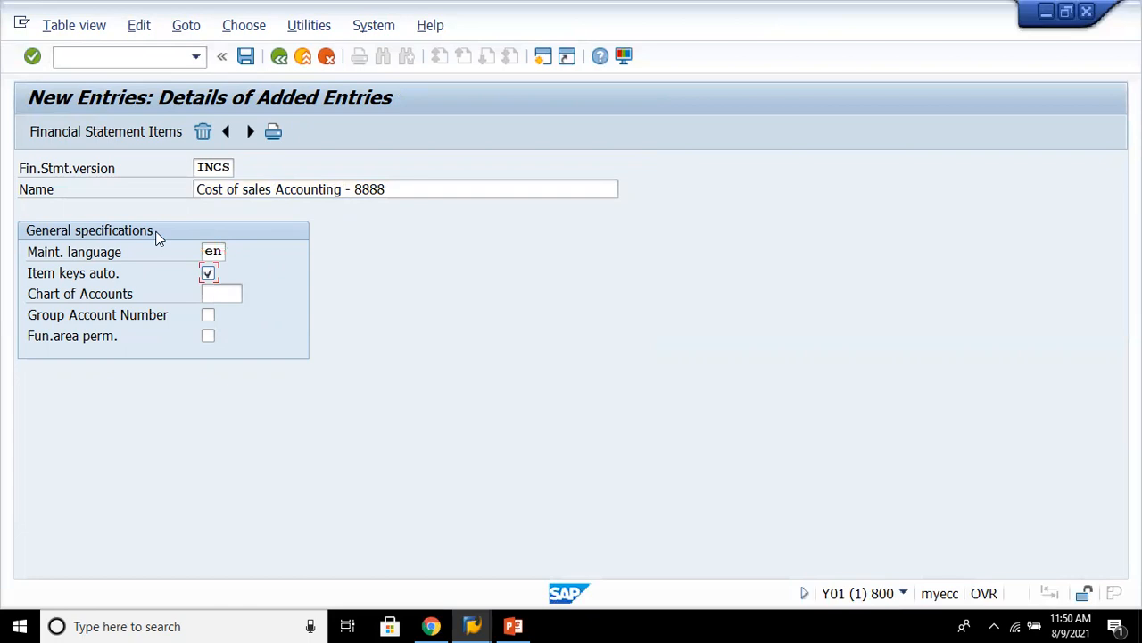
{"action": "key", "text": "Tab"}
{"action": "type", "text": "8888"}
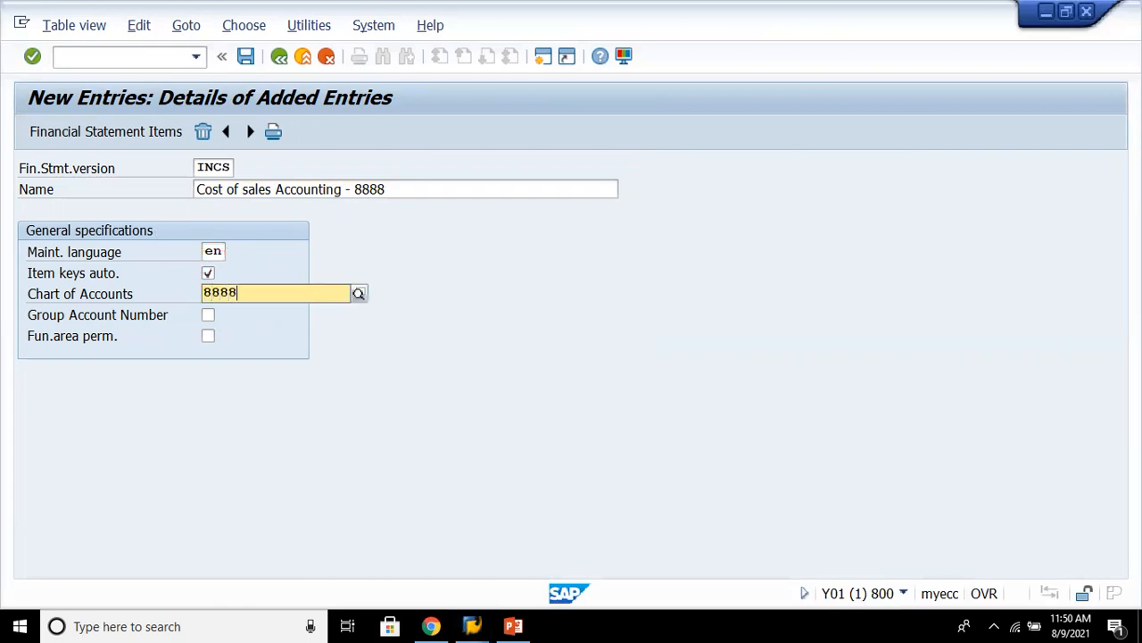
{"action": "key", "text": "Return"}
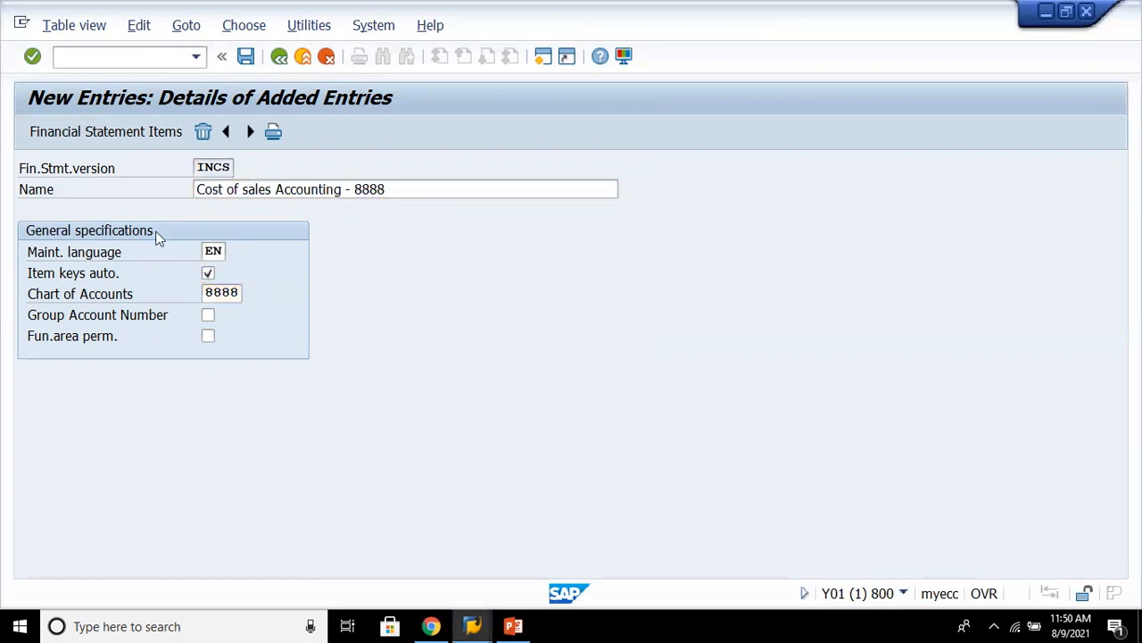
{"action": "key", "text": "ctrl+s"}
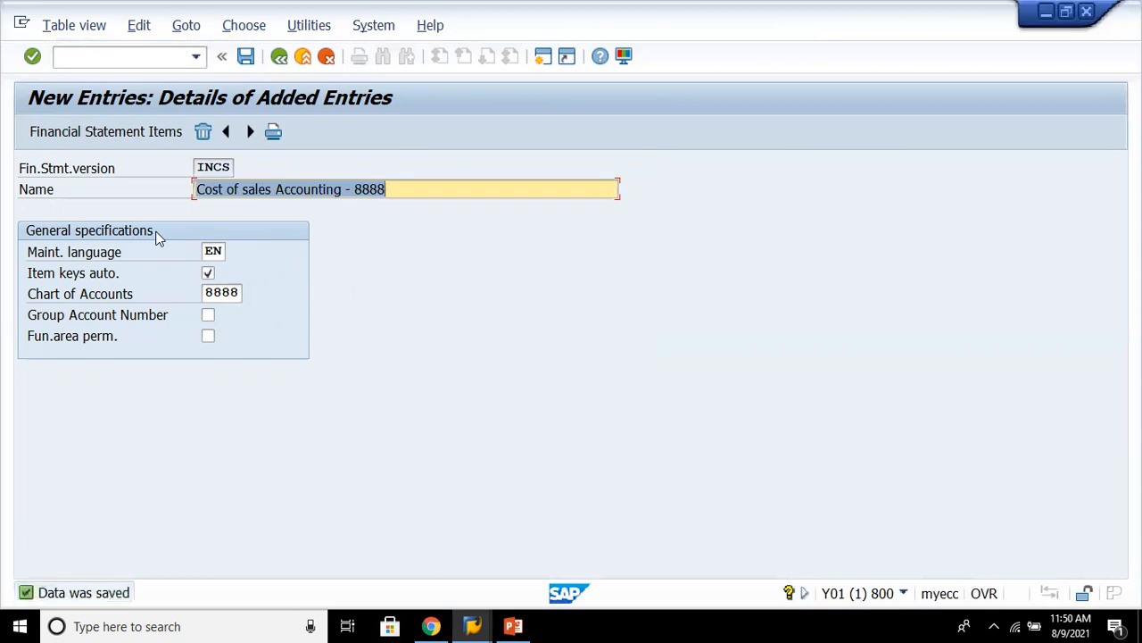
{"action": "left_click", "coordinate": [278, 56]}
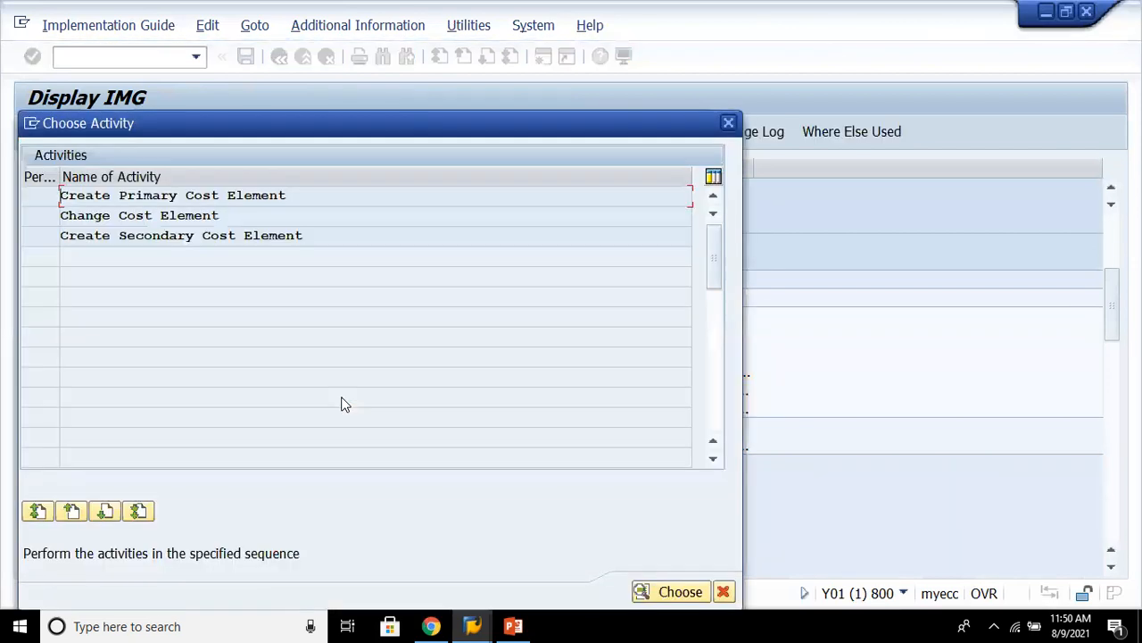
- Open Create Primary Cost Element and set the controlling area to 8888
{"action": "double_click", "coordinate": [313, 198]}
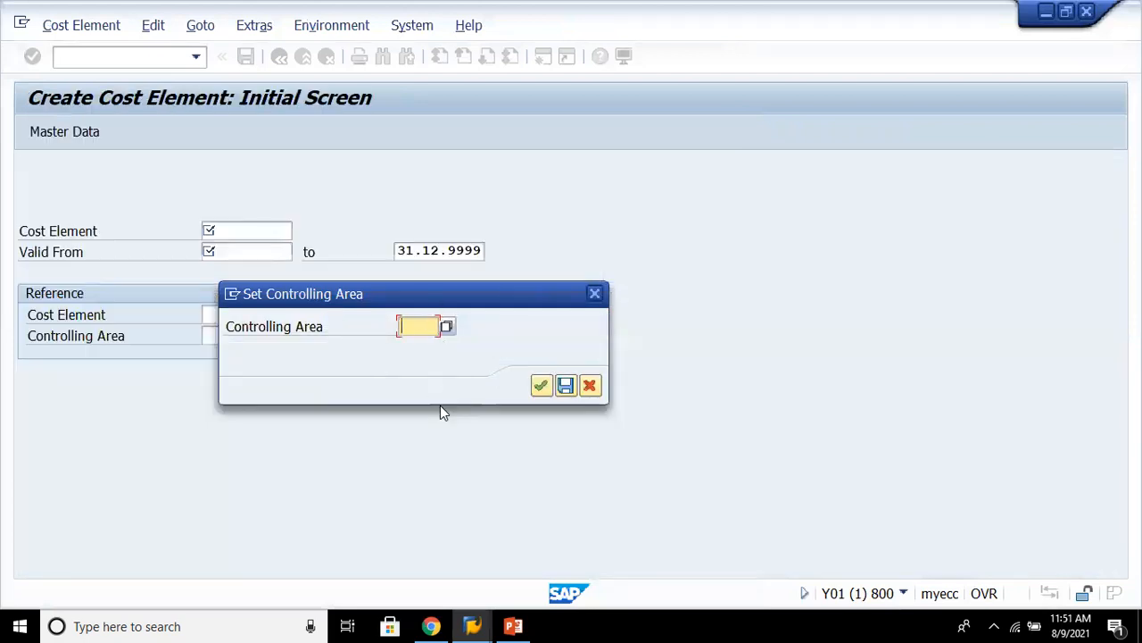
{"action": "type", "text": "8888"}
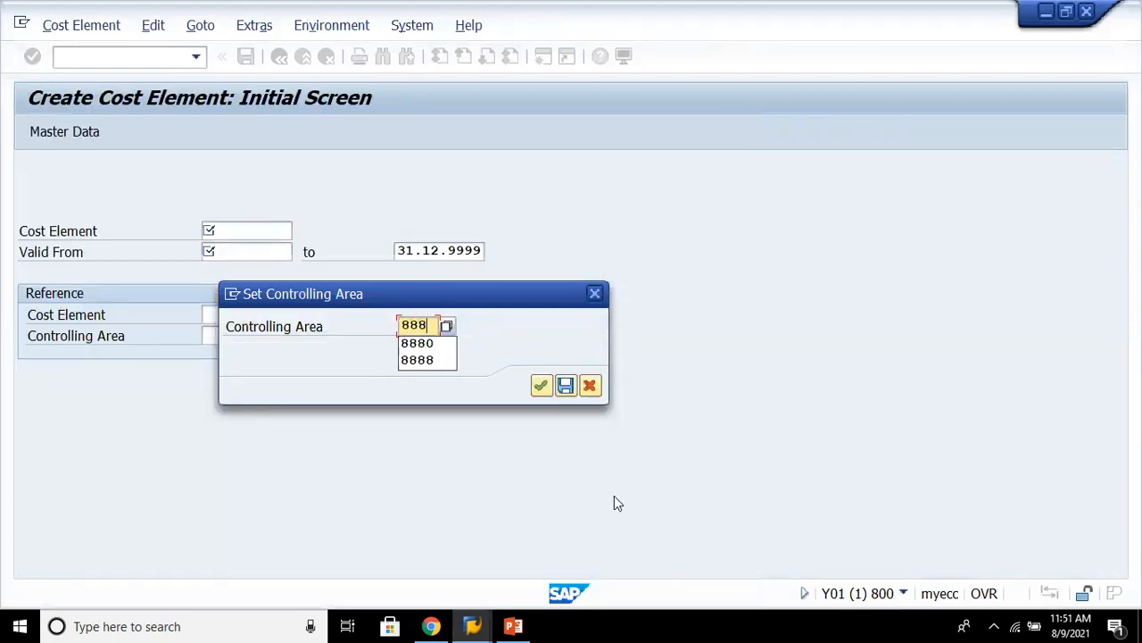
{"action": "key", "text": "Return"}
{"action": "key", "text": "Return"}
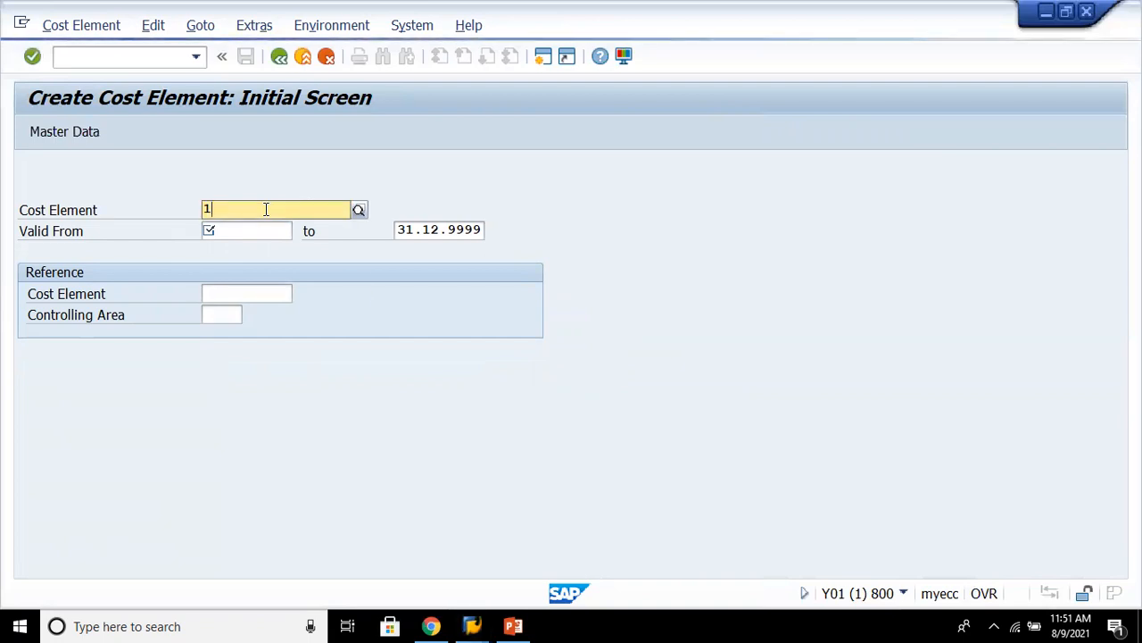
- Try to create primary cost element 400000 valid from 09.08.2021, then leave the transaction and close the activity list
{"action": "type", "text": "40000"}
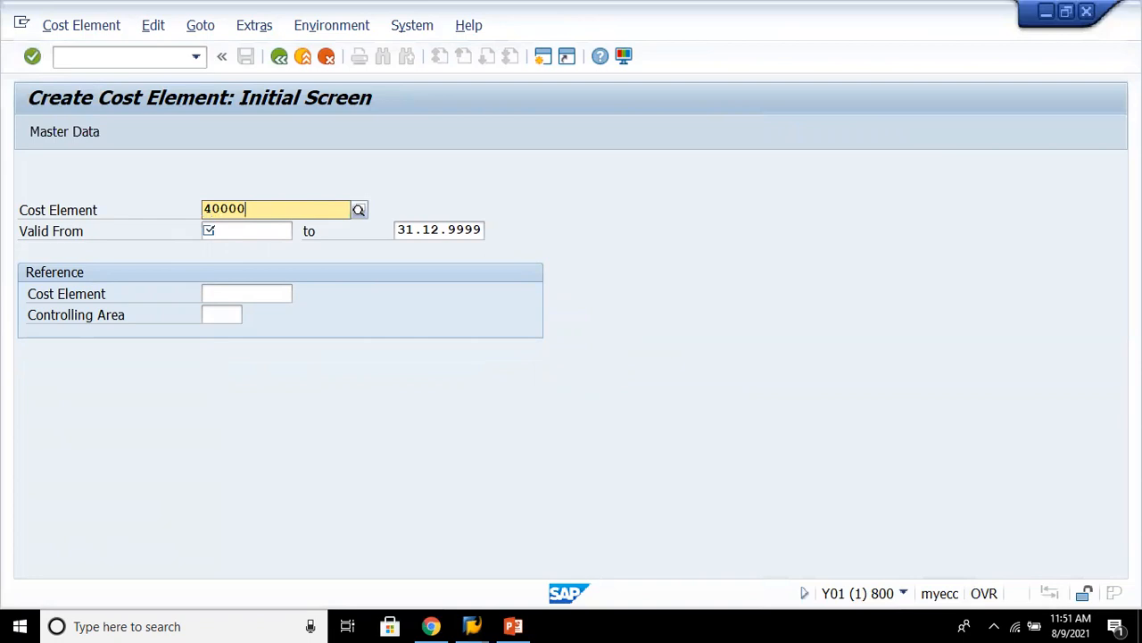
{"action": "type", "text": "0"}
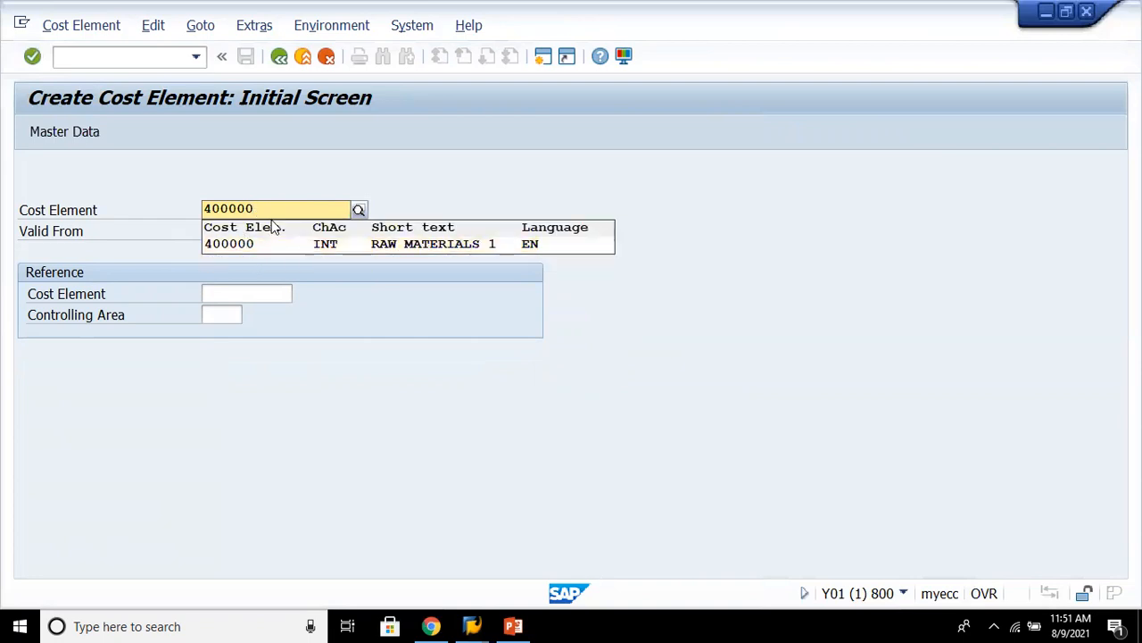
{"action": "left_click", "coordinate": [250, 233]}
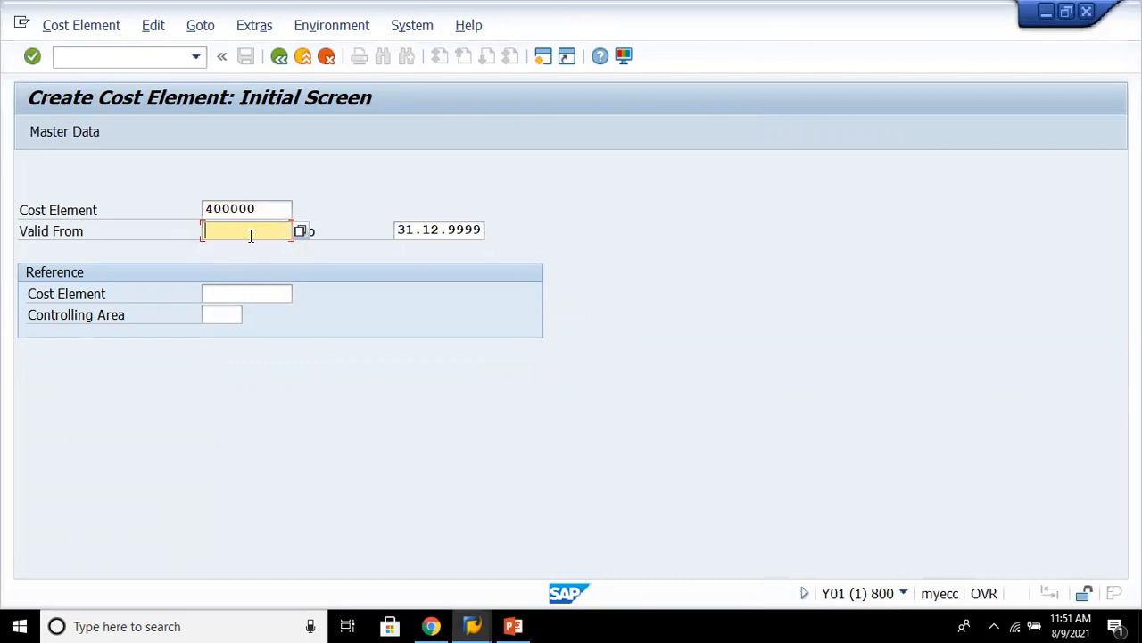
{"action": "key", "text": "Return"}
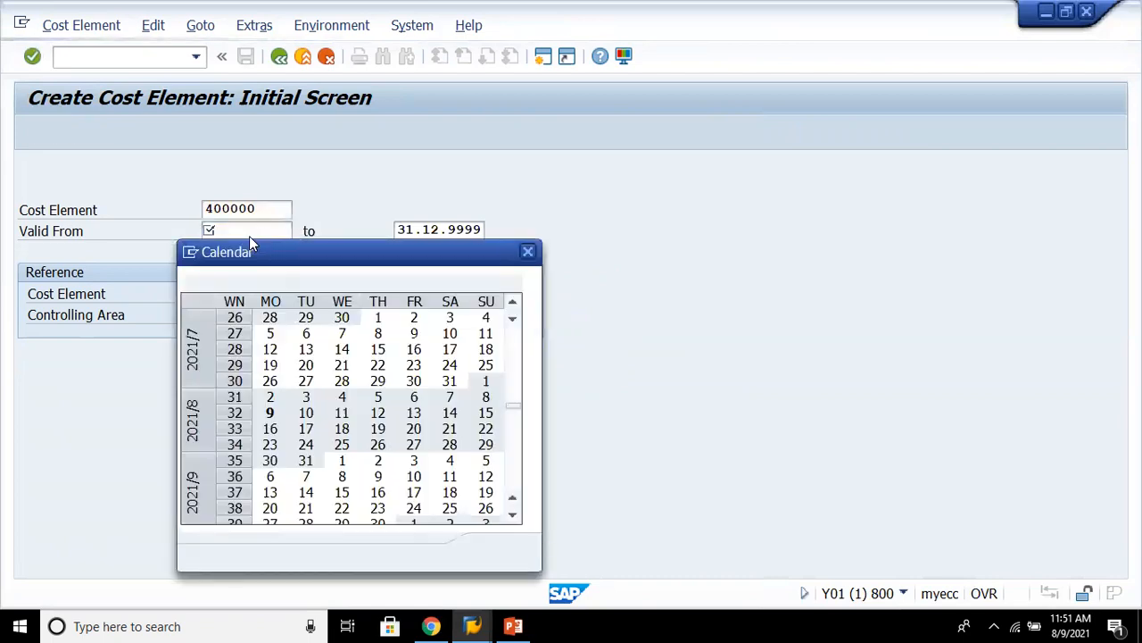
{"action": "key", "text": "Return"}
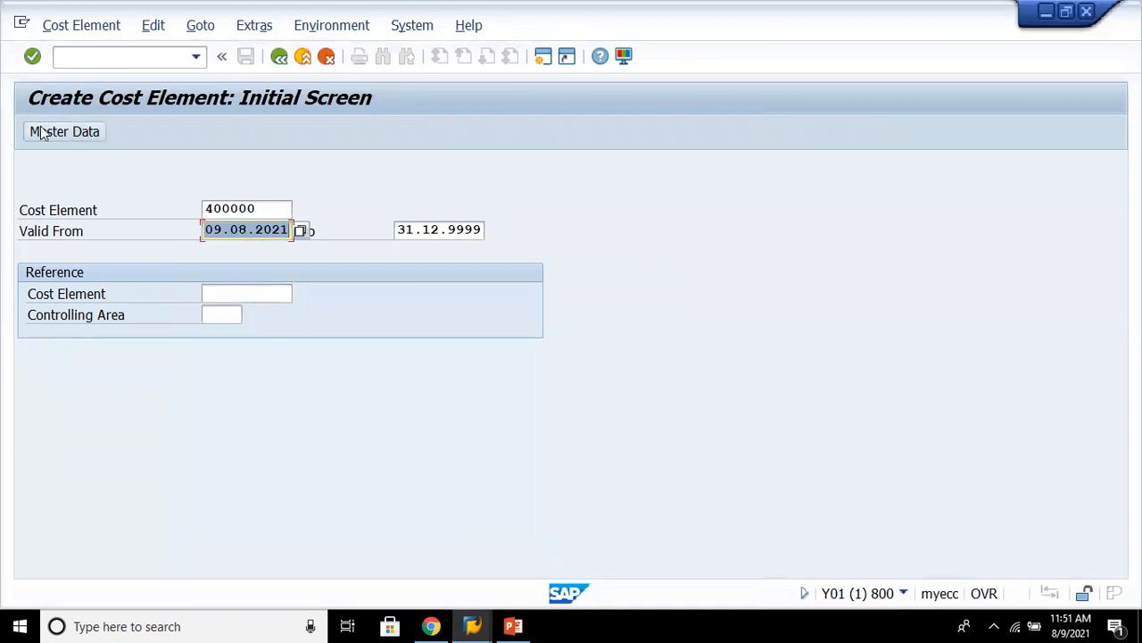
{"action": "left_click", "coordinate": [41, 134]}
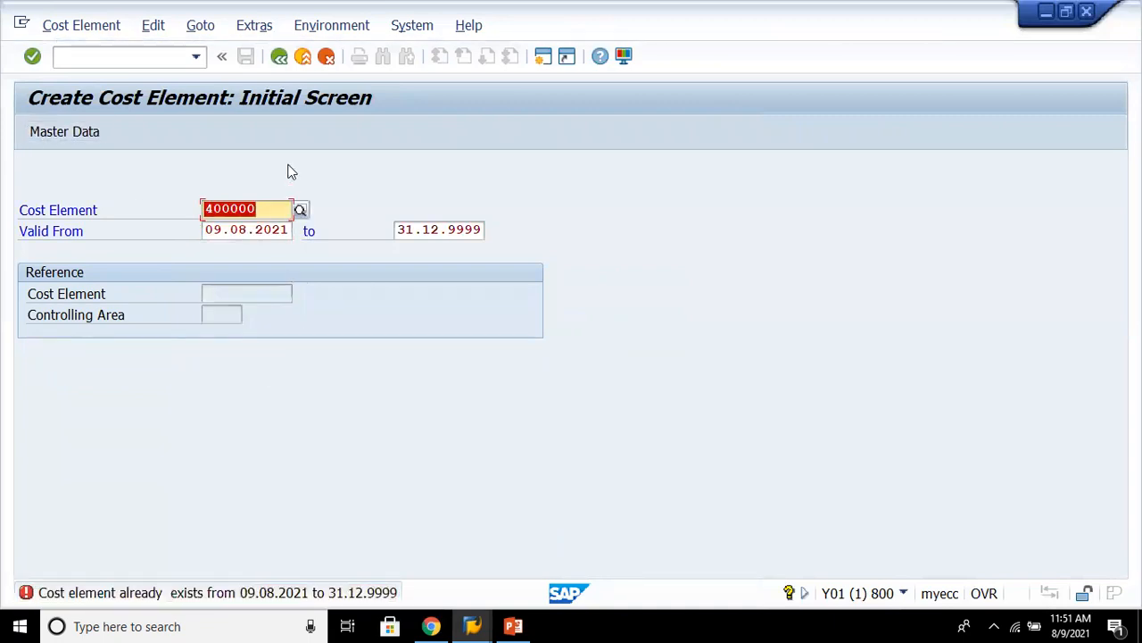
{"action": "left_click", "coordinate": [280, 57]}
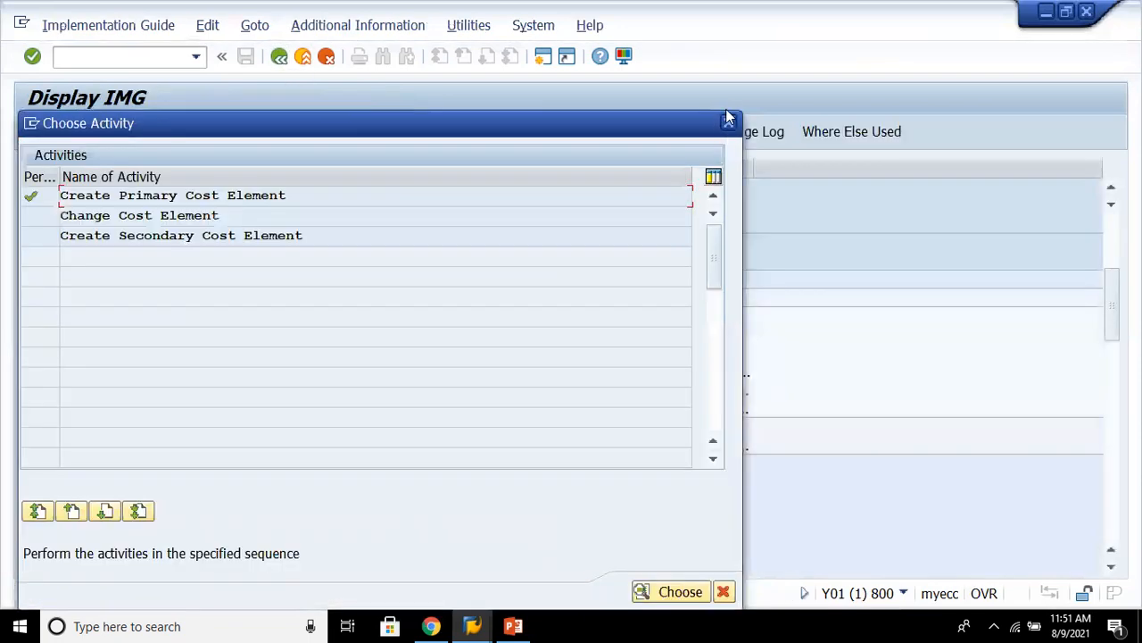
{"action": "left_click", "coordinate": [728, 122]}
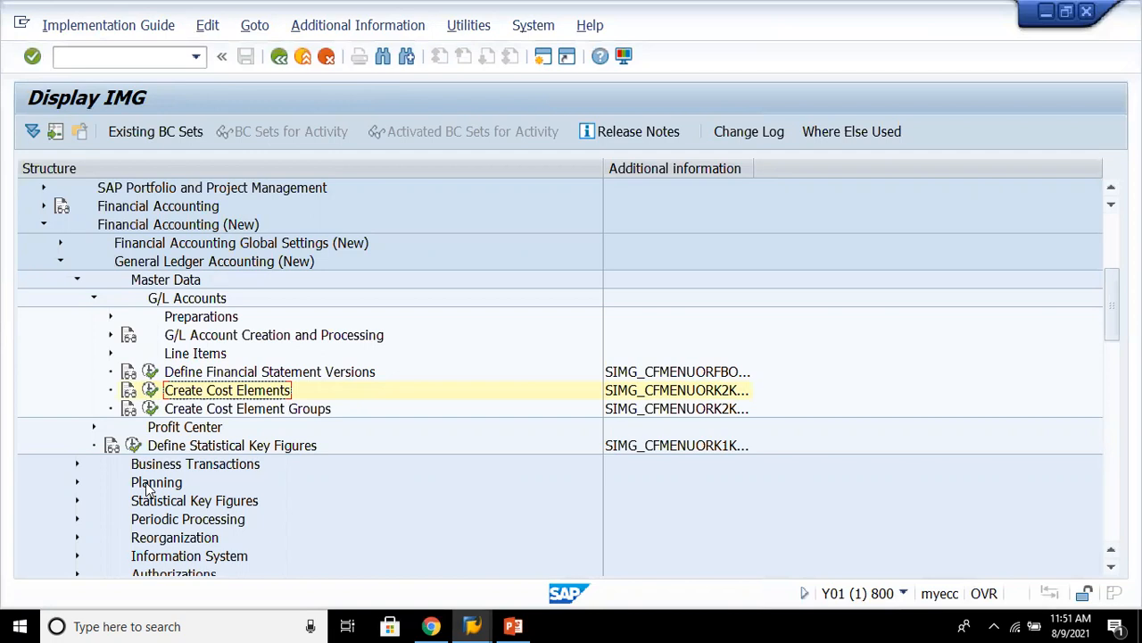
- Collapse the Master Data branch of General Ledger Accounting (New) and expand Business Transactions in the IMG tree
{"action": "key", "text": "Up"}
{"action": "key", "text": "Up"}
{"action": "key", "text": "Up"}
{"action": "key", "text": "Up"}
{"action": "key", "text": "Up"}
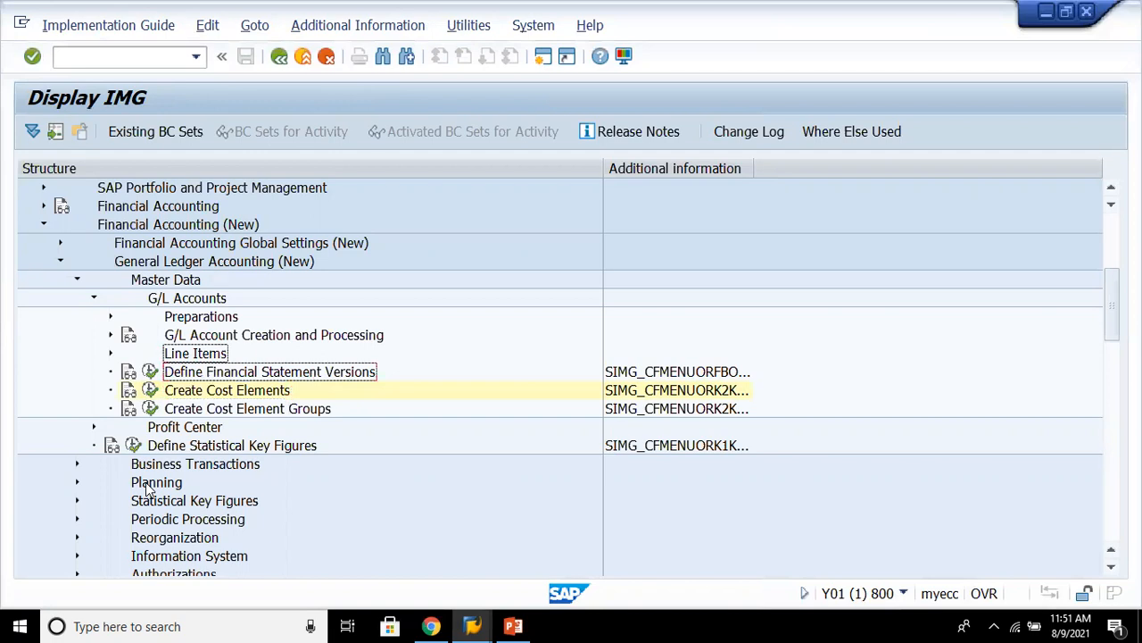
{"action": "key", "text": "Left"}
{"action": "key", "text": "Down"}
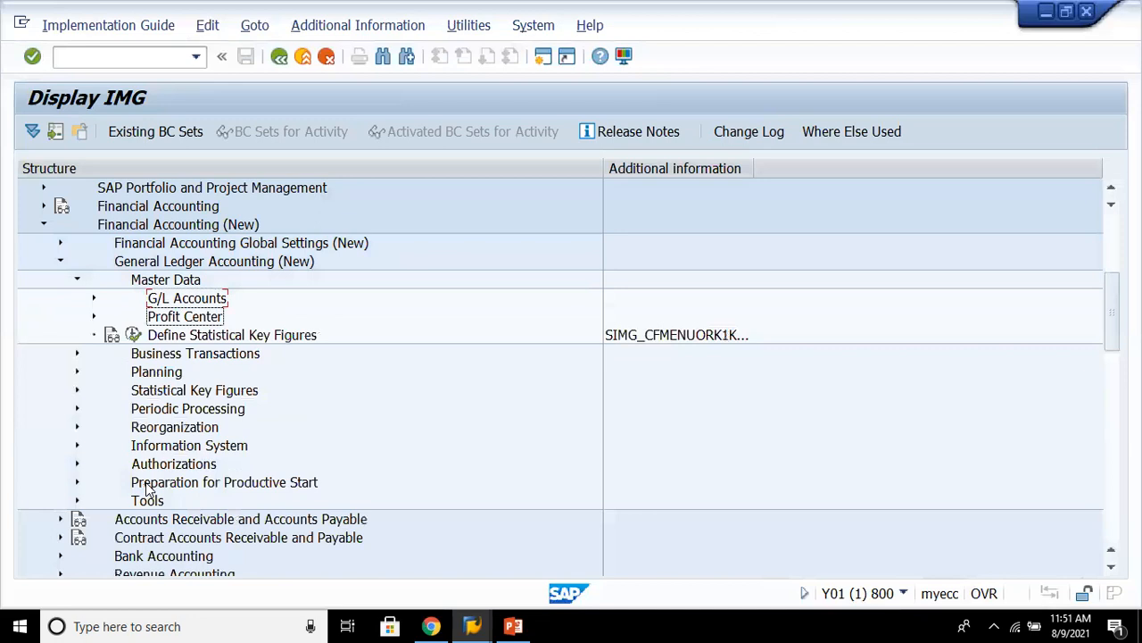
{"action": "key", "text": "Up"}
{"action": "key", "text": "Up"}
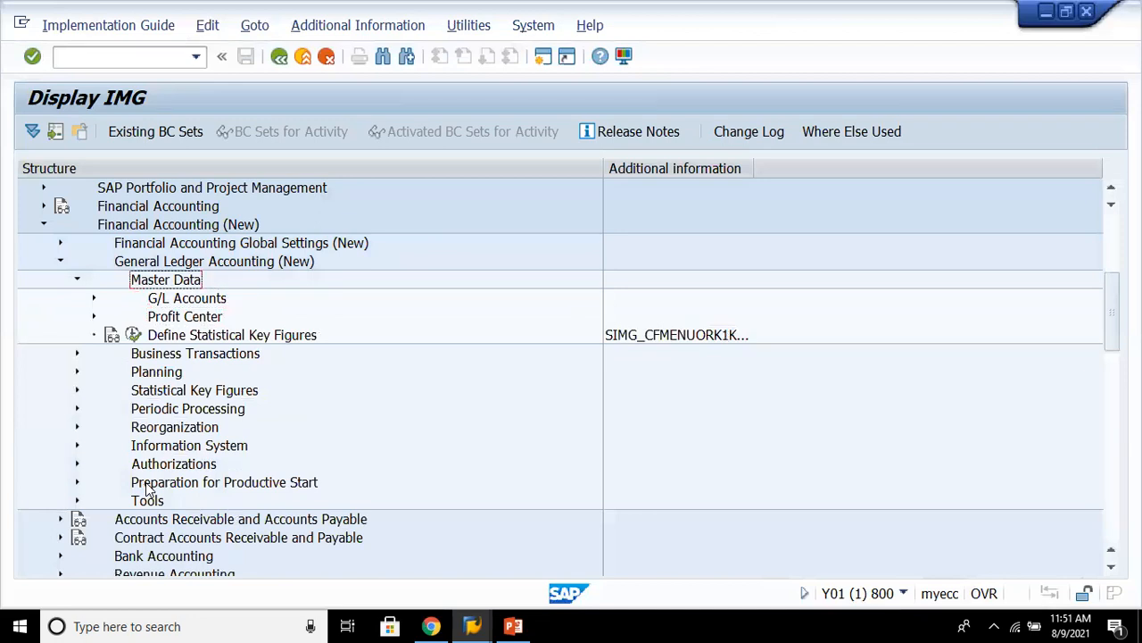
{"action": "key", "text": "Left"}
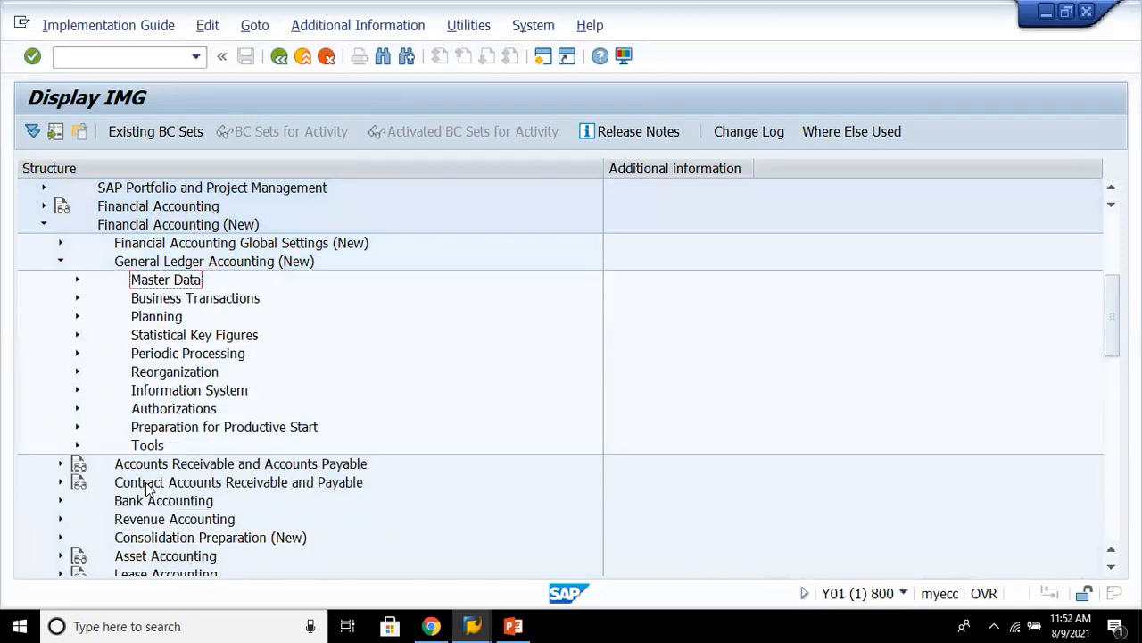
{"action": "key", "text": "Down"}
{"action": "key", "text": "Right"}
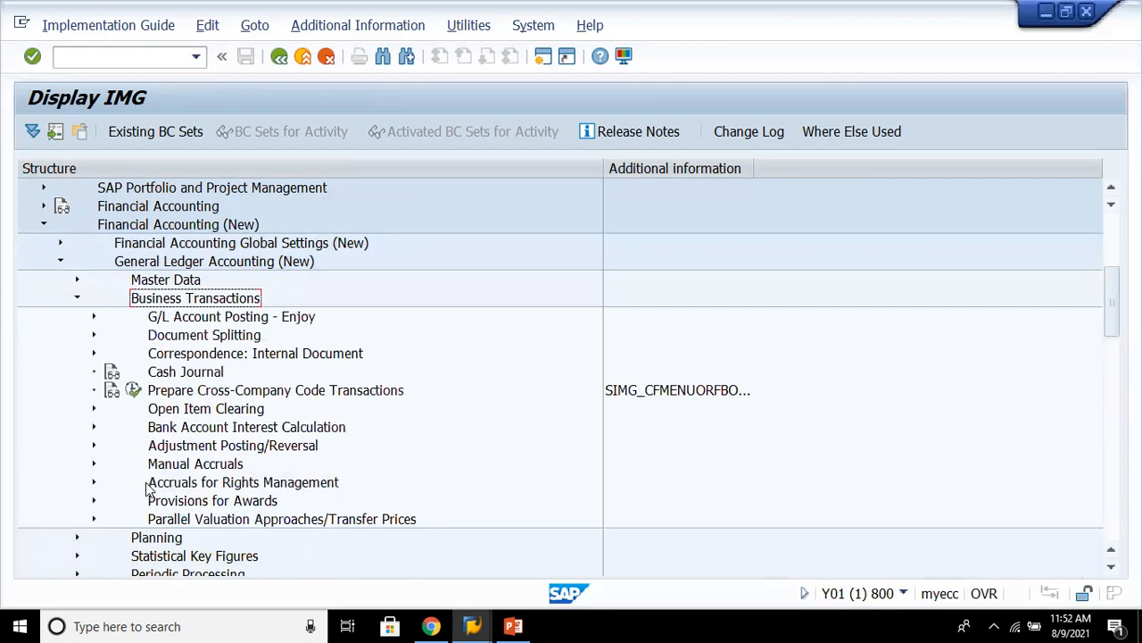
- Browse the Business Transactions branch, expanding G/L Account Posting - Enjoy and then Document Splitting
{"action": "key", "text": "Down"}
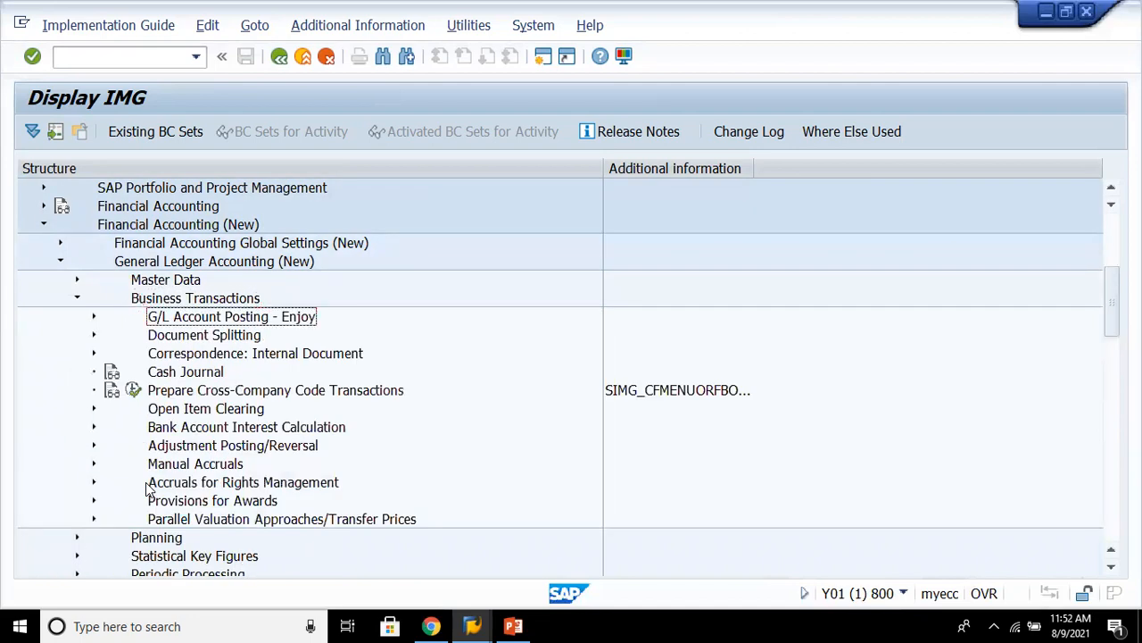
{"action": "key", "text": "Right"}
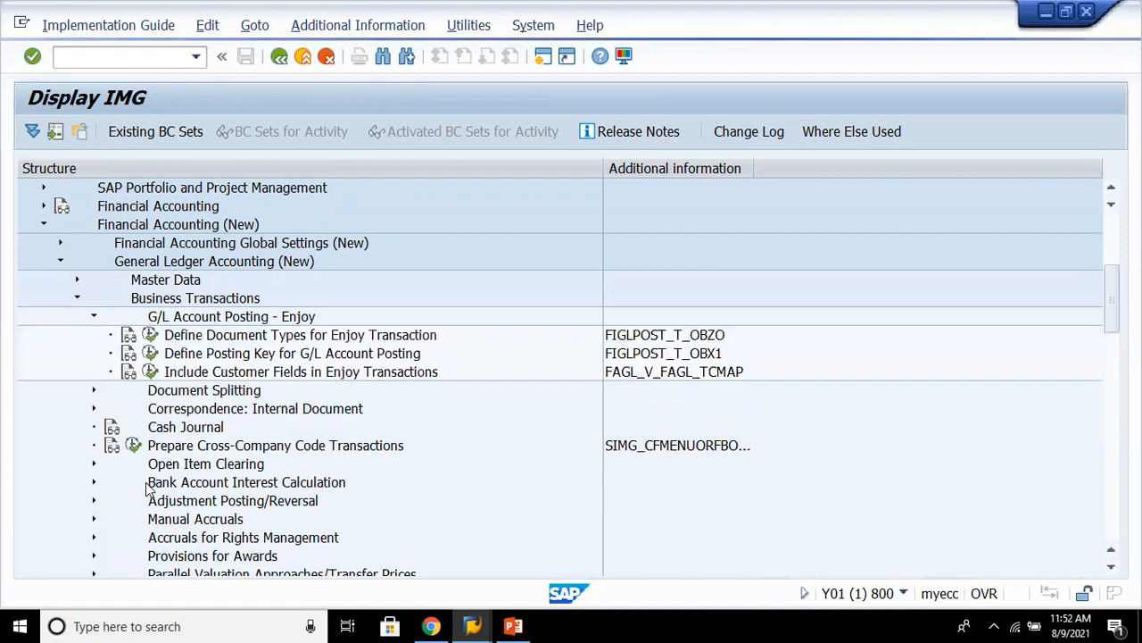
{"action": "key", "text": "Down"}
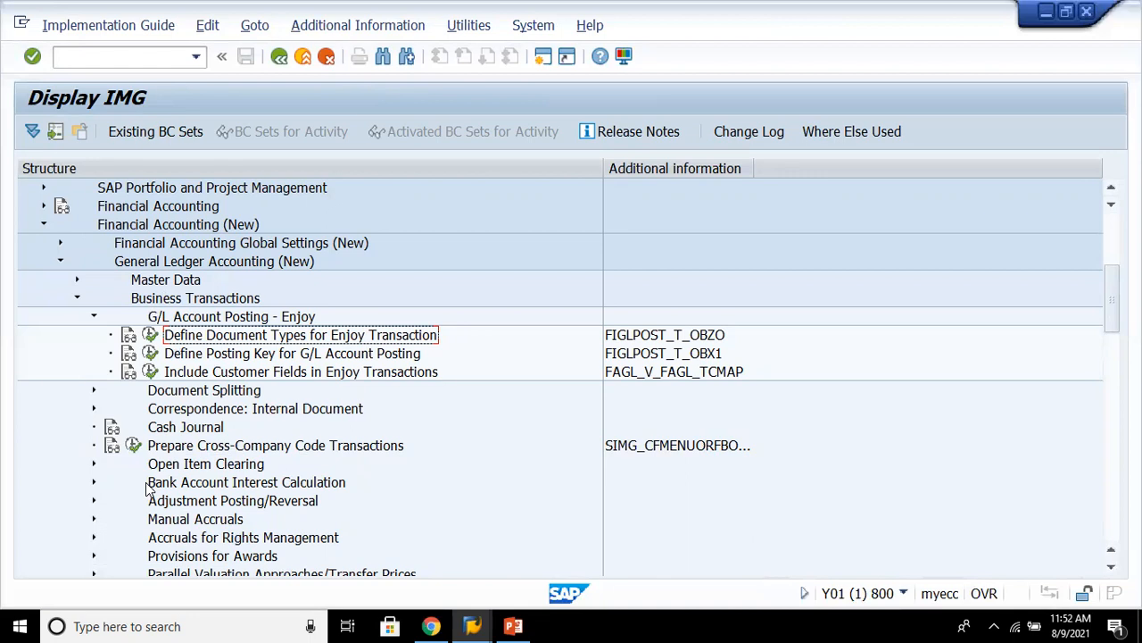
{"action": "key", "text": "Left"}
{"action": "key", "text": "Left"}
{"action": "key", "text": "Down"}
{"action": "key", "text": "Right"}
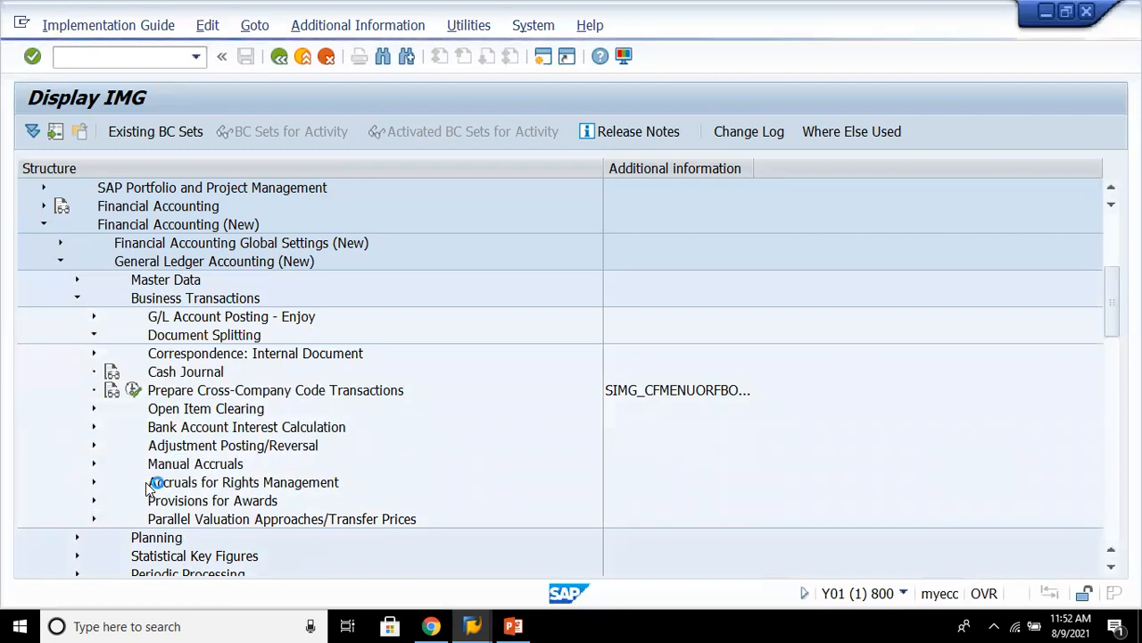